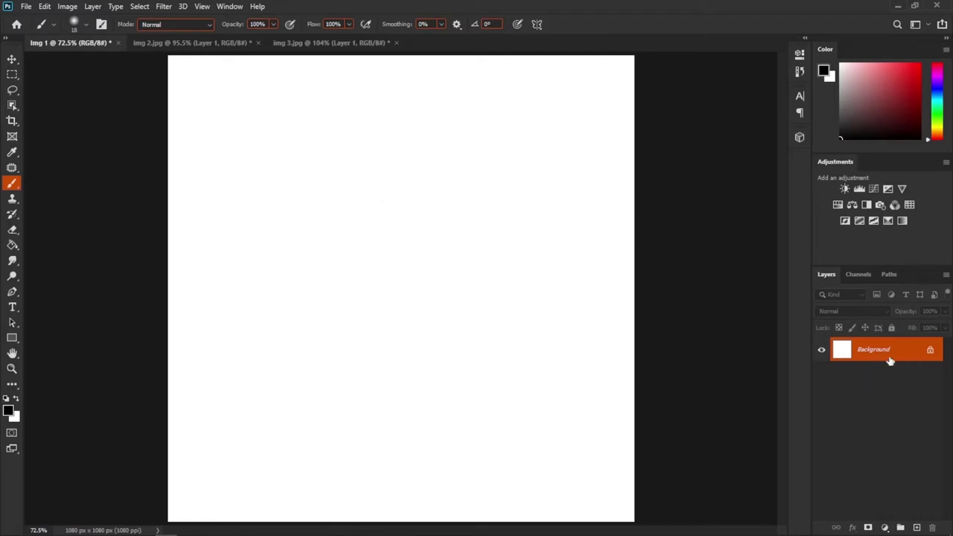
# Step: Add an Exposure adjustment clipped to the Background layer, lower its exposure to the minimum, and invert its mask to black
pyautogui.click(888, 190)
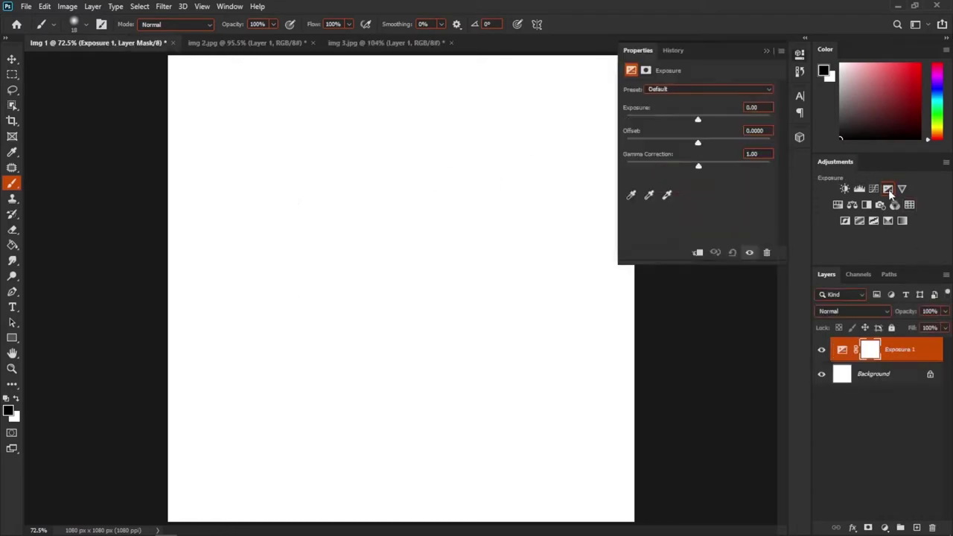
pyautogui.click(699, 253)
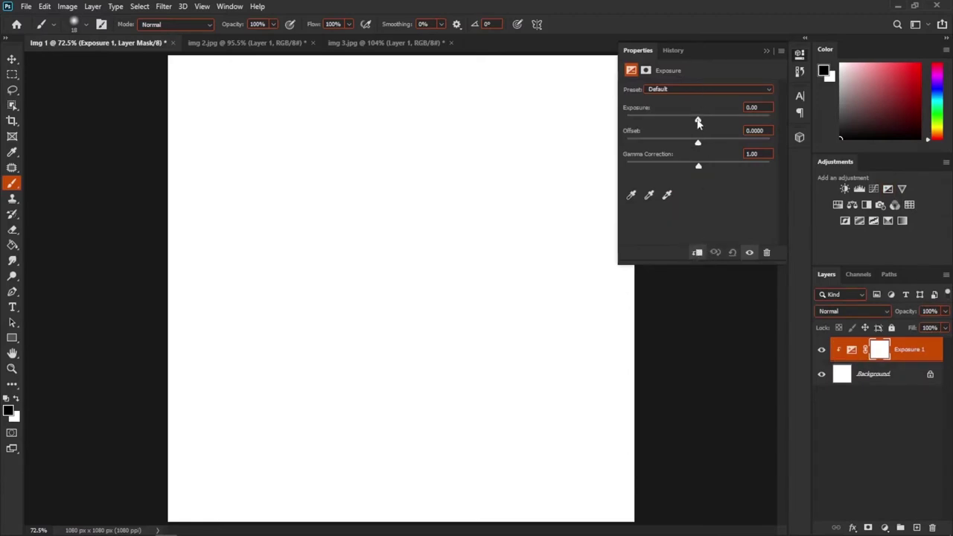
pyautogui.moveTo(698, 121); pyautogui.dragTo(603, 122)
pyautogui.click(765, 50)
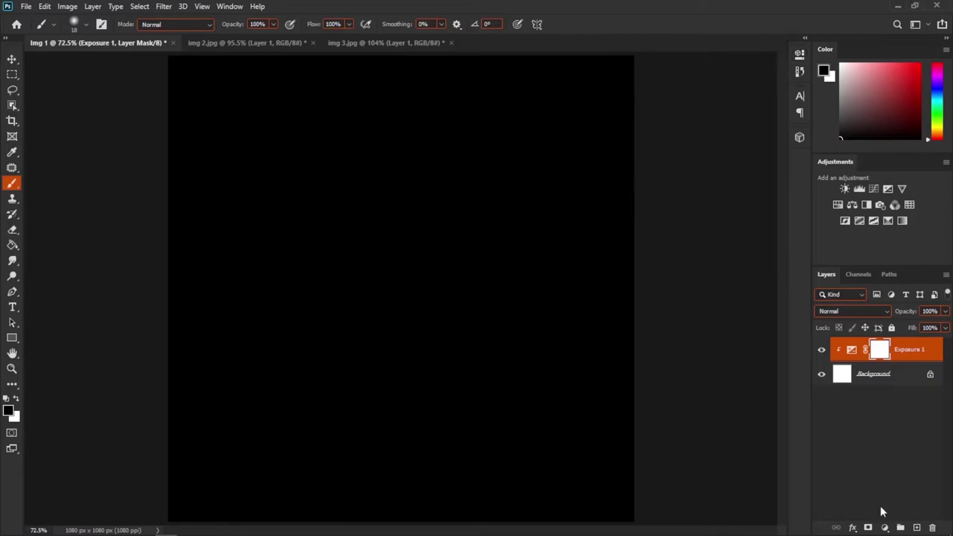
pyautogui.hotkey('ctrl', 'i')
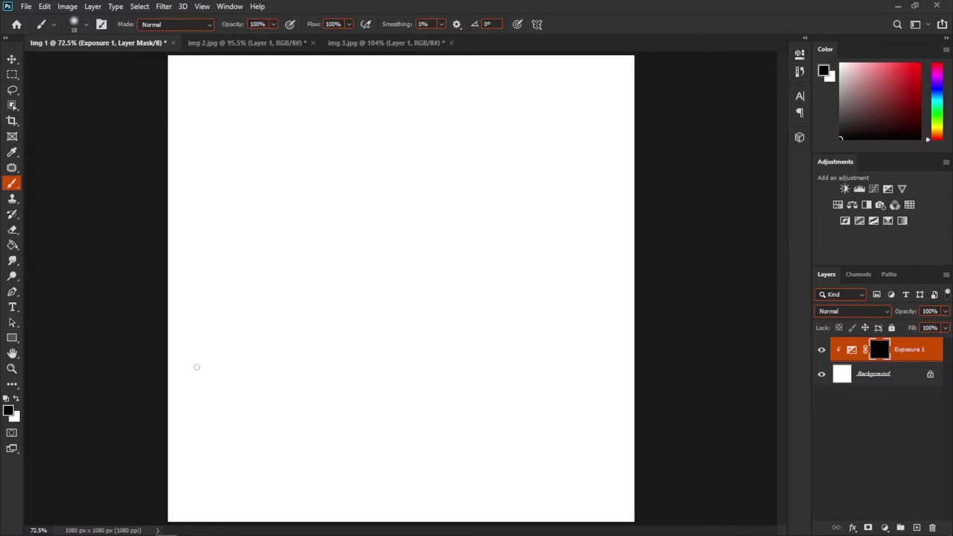
# Step: Switch to the Mixer Brush tool and make white the foreground color for painting on the Exposure mask
pyautogui.rightClick(12, 186)
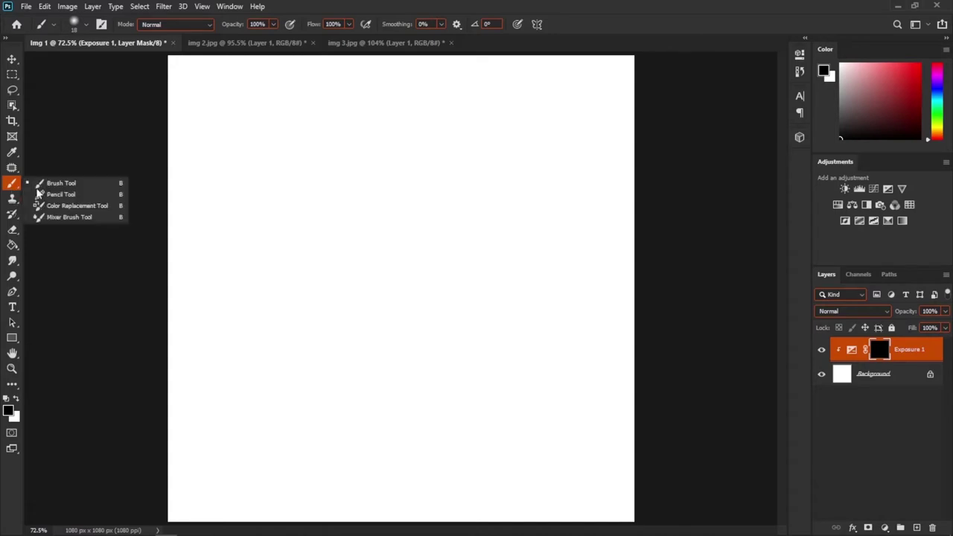
pyautogui.click(70, 220)
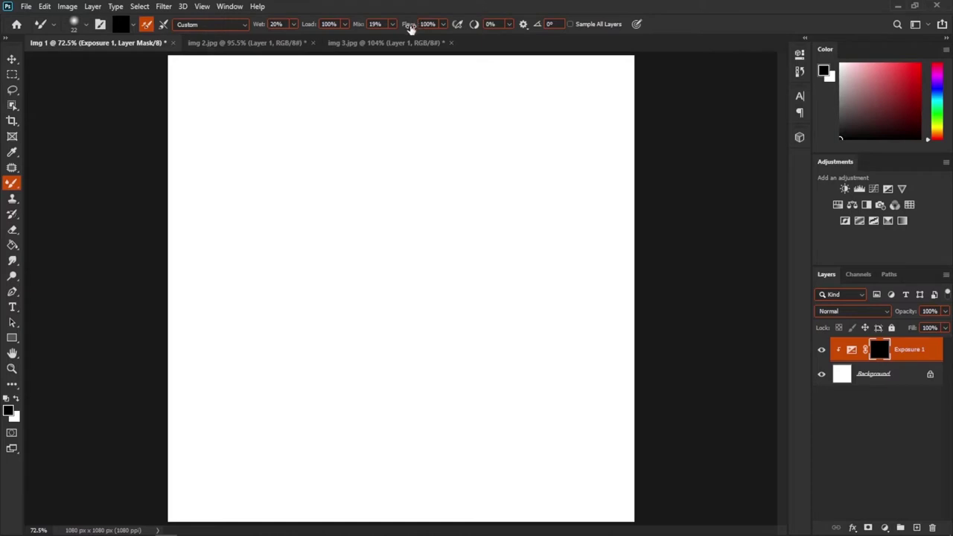
pyautogui.press('x')
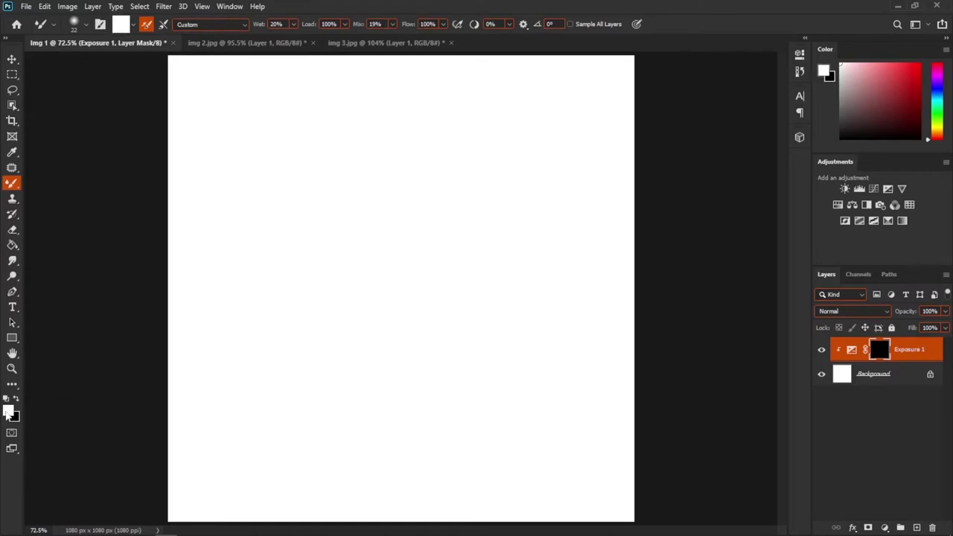
# Step: Paint a thick diagonal test stroke in white on the mask and brush over it with a larger black brush
pyautogui.keyDown('alt'); pyautogui.rightClick(353, 247); pyautogui.keyUp('alt')
pyautogui.moveTo(387, 202)
pyautogui.mouseDown()
pyautogui.moveTo(325, 315)
pyautogui.moveTo(312, 312)
pyautogui.mouseUp()
pyautogui.press('x')
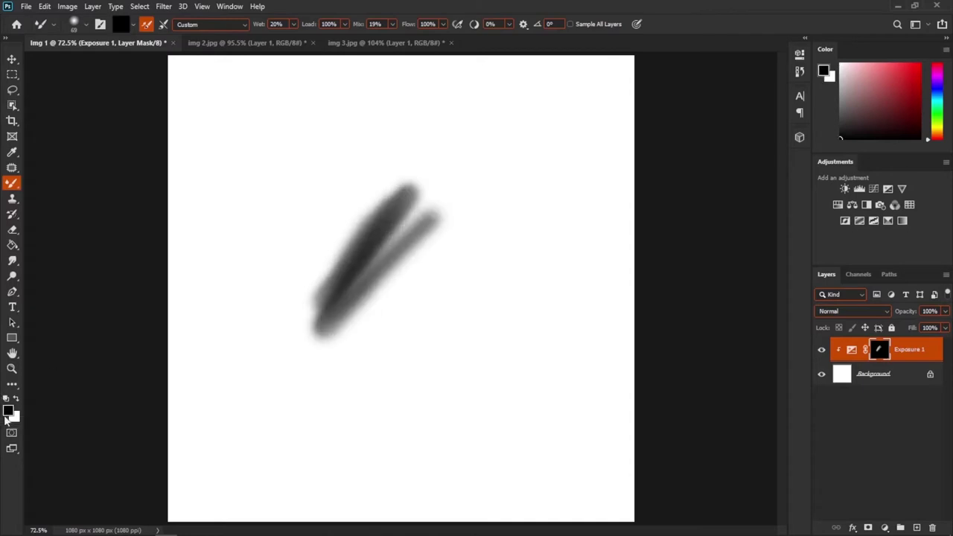
pyautogui.keyDown('alt'); pyautogui.rightClick(382, 276); pyautogui.keyUp('alt')
pyautogui.moveTo(432, 218)
pyautogui.mouseDown()
pyautogui.moveTo(318, 344)
pyautogui.moveTo(410, 238)
pyautogui.moveTo(321, 198)
pyautogui.moveTo(238, 342)
pyautogui.mouseUp()
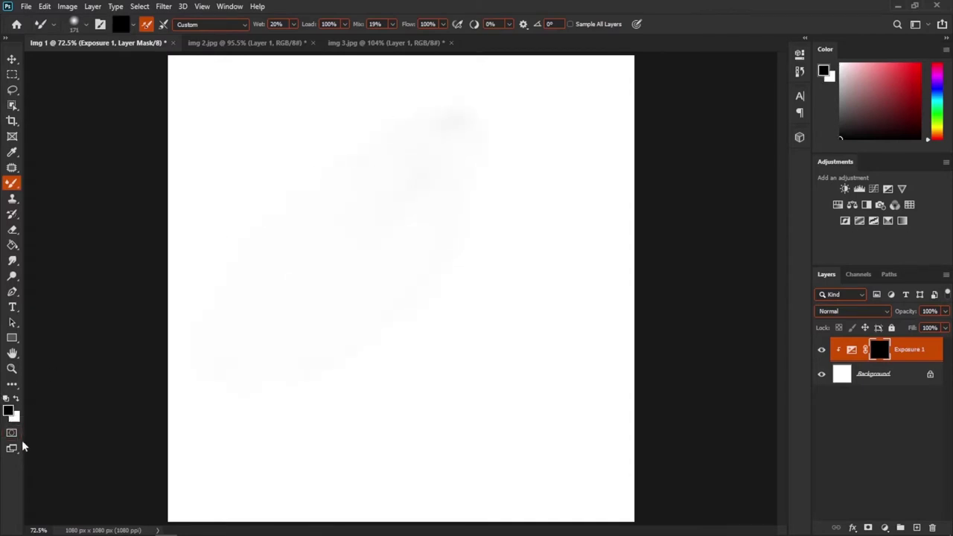
# Step: Paint an S-shaped shadow stroke down the middle of the canvas on the mask, using white and a 47 px brush
pyautogui.press('x')
pyautogui.press('x')
pyautogui.press('x')
pyautogui.press('x')
pyautogui.press('x')
pyautogui.press('x')
pyautogui.press('x')
pyautogui.press('x')
pyautogui.press('x')
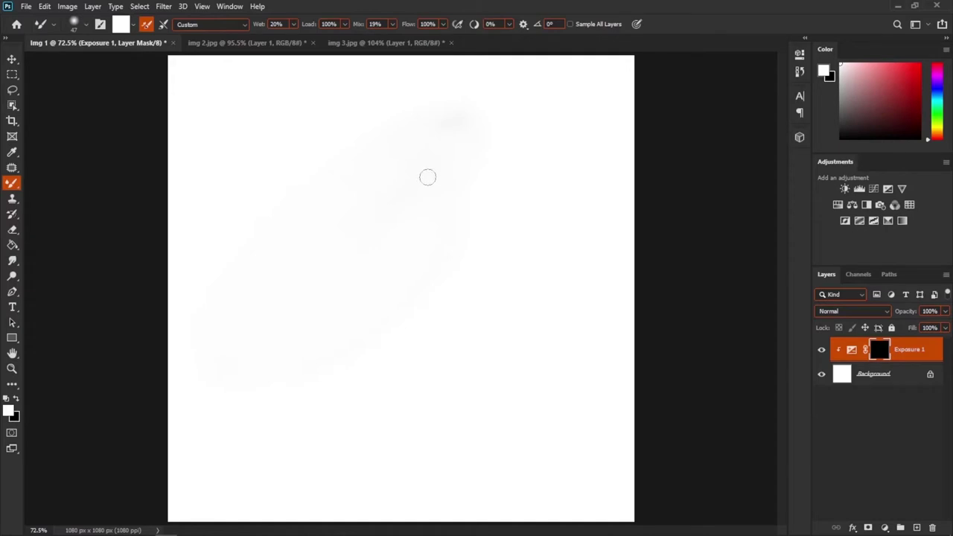
pyautogui.moveTo(432, 167)
pyautogui.mouseDown()
pyautogui.moveTo(394, 212)
pyautogui.moveTo(375, 315)
pyautogui.moveTo(326, 386)
pyautogui.mouseUp()
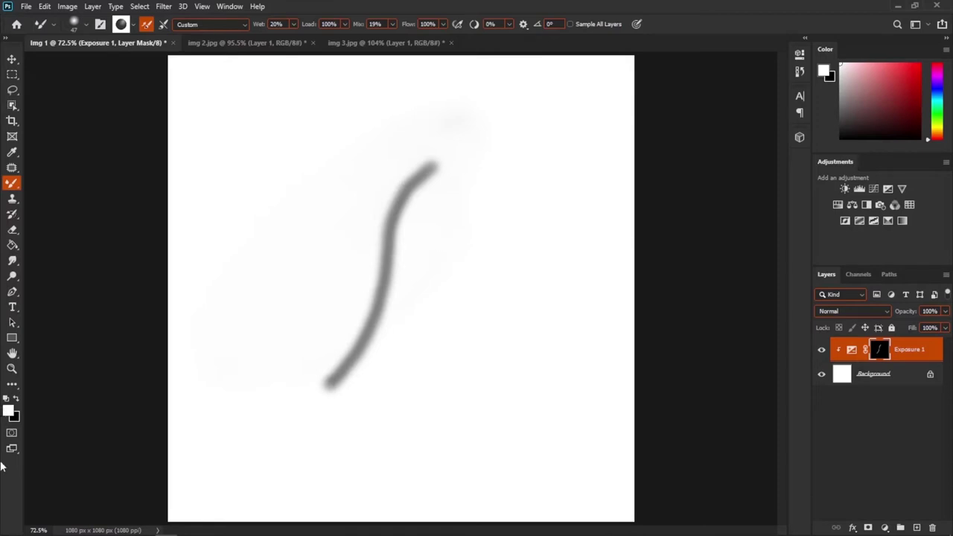
# Step: Paint a black line with a 22 px brush along the center of the S-shaped stroke to split it lengthwise
pyautogui.press('x')
pyautogui.scroll(5, 435, 149)
pyautogui.press('[')
pyautogui.press('[')
pyautogui.press('[')
pyautogui.press('[')
pyautogui.press('[')
pyautogui.moveTo(451, 180); pyautogui.dragTo(471, 123)
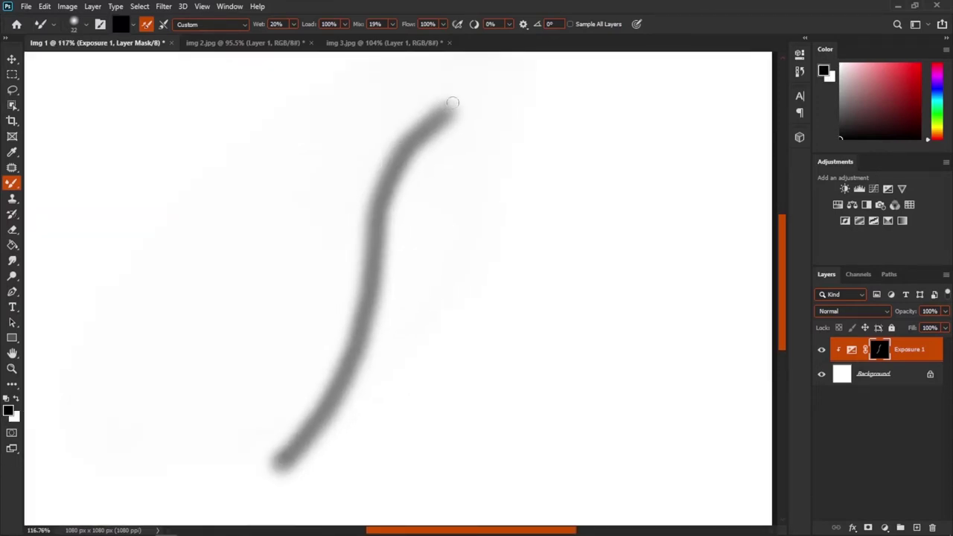
pyautogui.moveTo(444, 111); pyautogui.dragTo(425, 128)
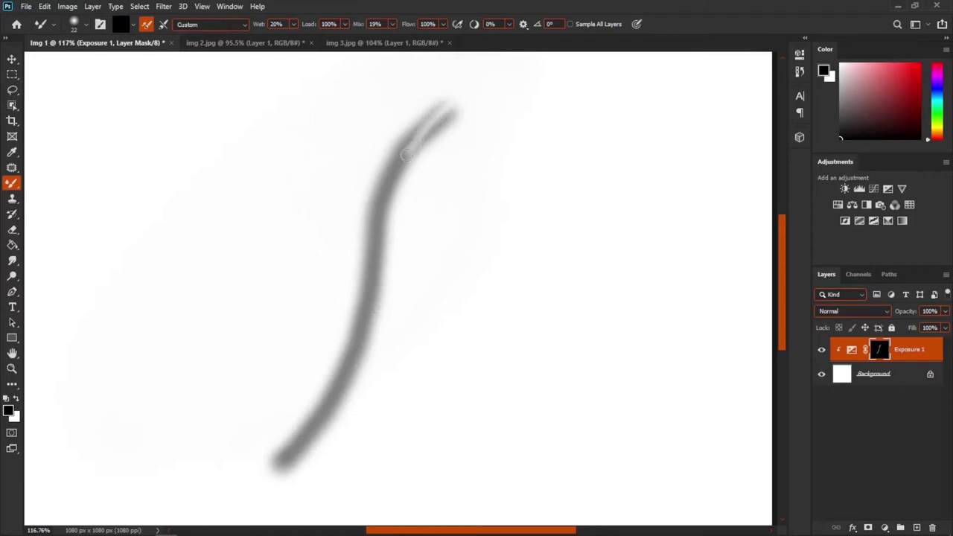
pyautogui.moveTo(377, 207)
pyautogui.mouseDown()
pyautogui.moveTo(353, 348)
pyautogui.moveTo(317, 421)
pyautogui.moveTo(269, 478)
pyautogui.mouseUp()
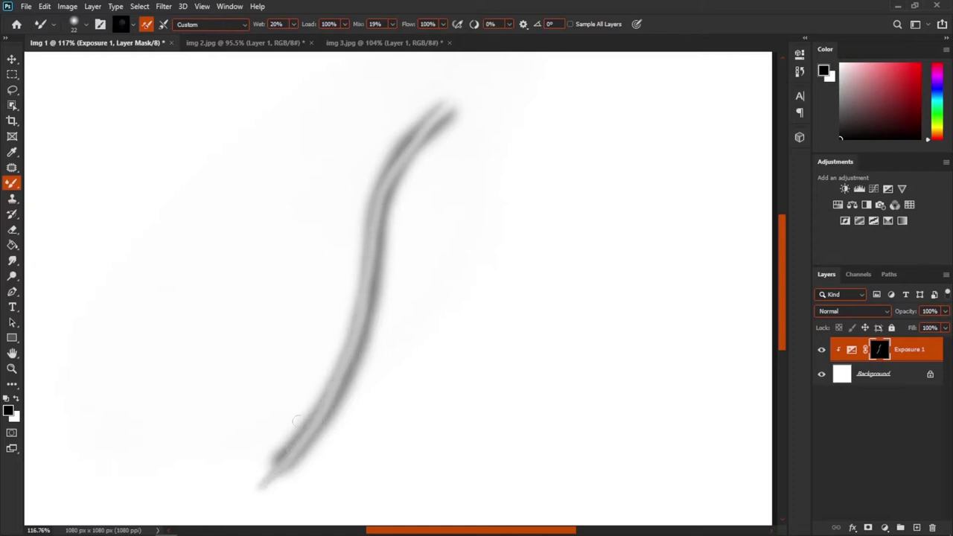
# Step: Fade the outer edge at the upper end of the S-shaped fold with black and a brush of about 70 px
pyautogui.moveTo(455, 93); pyautogui.dragTo(466, 103)
pyautogui.keyDown('alt'); pyautogui.rightClick(457, 133); pyautogui.keyUp('alt')
pyautogui.keyDown('alt'); pyautogui.rightClick(470, 137); pyautogui.keyUp('alt')
pyautogui.moveTo(457, 143)
pyautogui.mouseDown()
pyautogui.moveTo(463, 120)
pyautogui.moveTo(436, 153)
pyautogui.moveTo(465, 108)
pyautogui.moveTo(432, 162)
pyautogui.mouseUp()
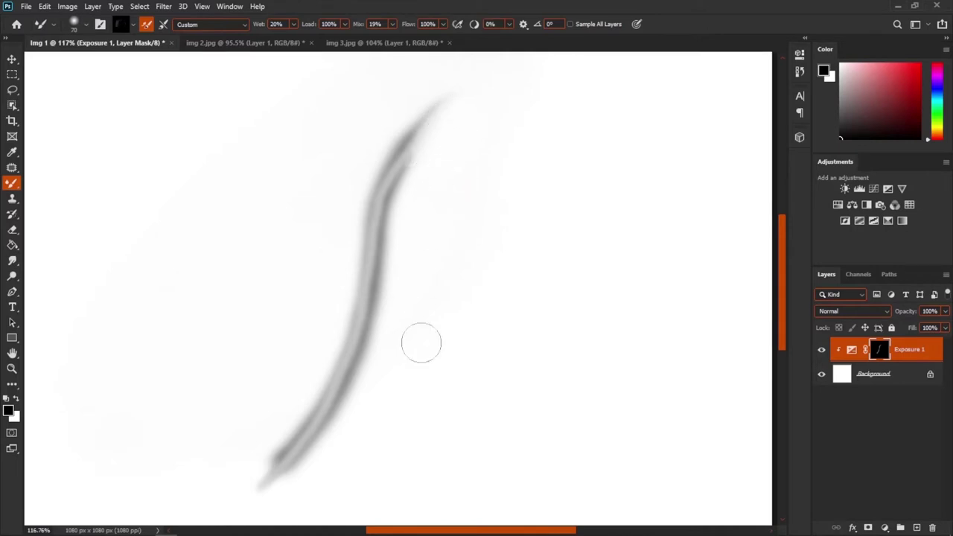
pyautogui.moveTo(422, 338); pyautogui.dragTo(433, 289)
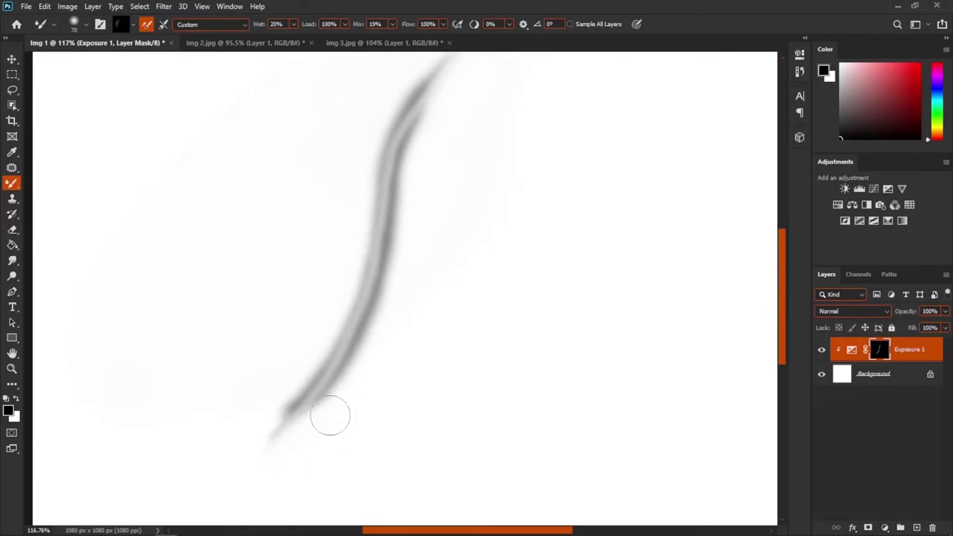
# Step: Trace a thin highlight along the full length of the S-shaped fold with black and a 15 px brush
pyautogui.moveTo(458, 154); pyautogui.dragTo(444, 154)
pyautogui.moveTo(438, 112); pyautogui.dragTo(424, 107)
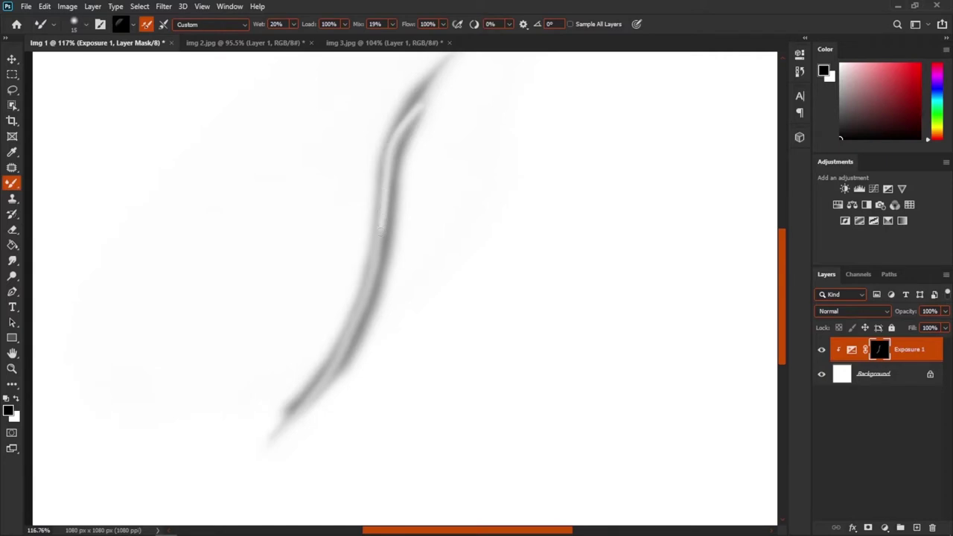
pyautogui.moveTo(321, 396); pyautogui.dragTo(272, 454)
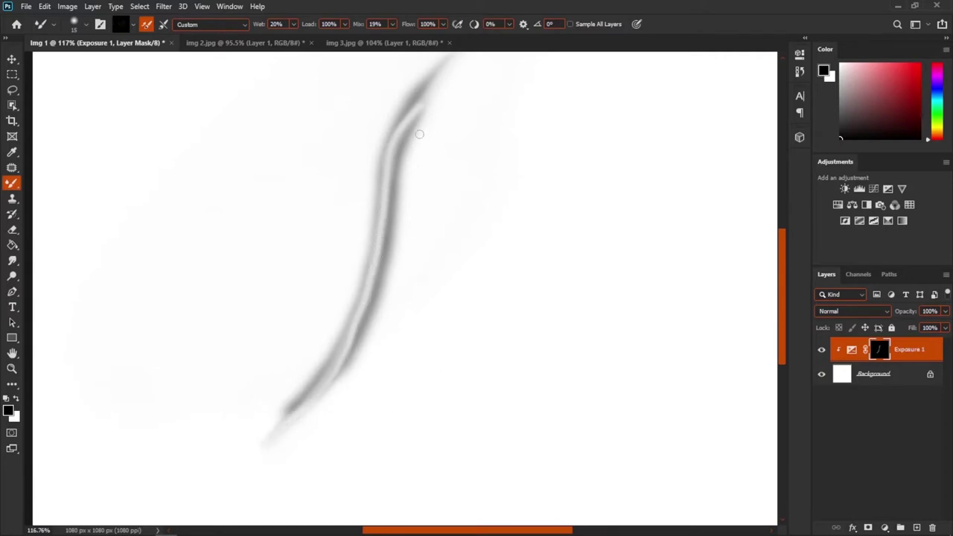
# Step: Soften the edges and both tapered ends of the S-shaped fold with black and a brush of about 71 to 80 px
pyautogui.scroll(-2, 417, 135)
pyautogui.moveTo(433, 148); pyautogui.dragTo(452, 153)
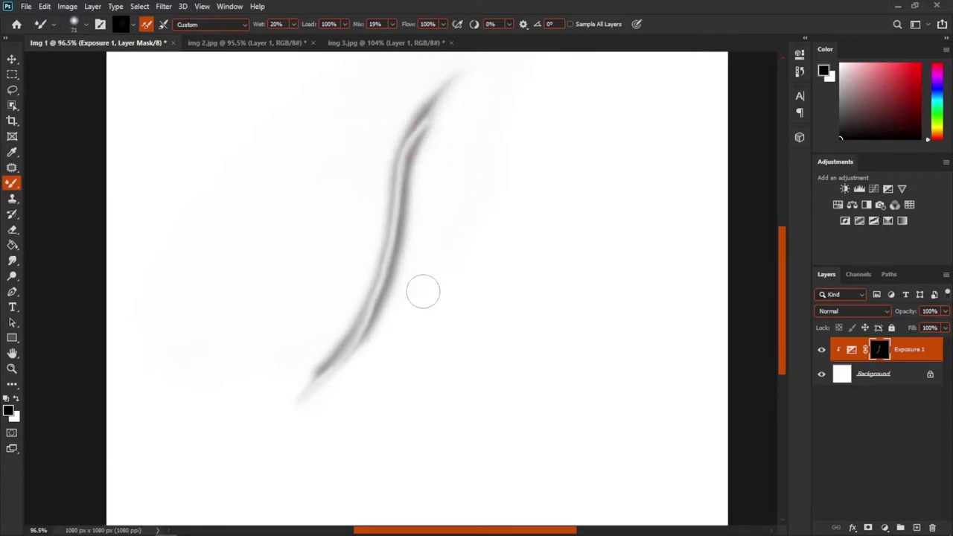
pyautogui.moveTo(420, 174); pyautogui.dragTo(414, 174)
pyautogui.moveTo(417, 155); pyautogui.dragTo(406, 154)
pyautogui.moveTo(444, 85)
pyautogui.mouseDown()
pyautogui.moveTo(452, 85)
pyautogui.moveTo(425, 96)
pyautogui.moveTo(382, 151)
pyautogui.moveTo(357, 281)
pyautogui.moveTo(300, 375)
pyautogui.moveTo(351, 304)
pyautogui.moveTo(310, 373)
pyautogui.moveTo(350, 315)
pyautogui.moveTo(384, 165)
pyautogui.moveTo(408, 98)
pyautogui.moveTo(434, 86)
pyautogui.mouseUp()
pyautogui.keyDown('alt'); pyautogui.rightClick(428, 272); pyautogui.keyUp('alt')
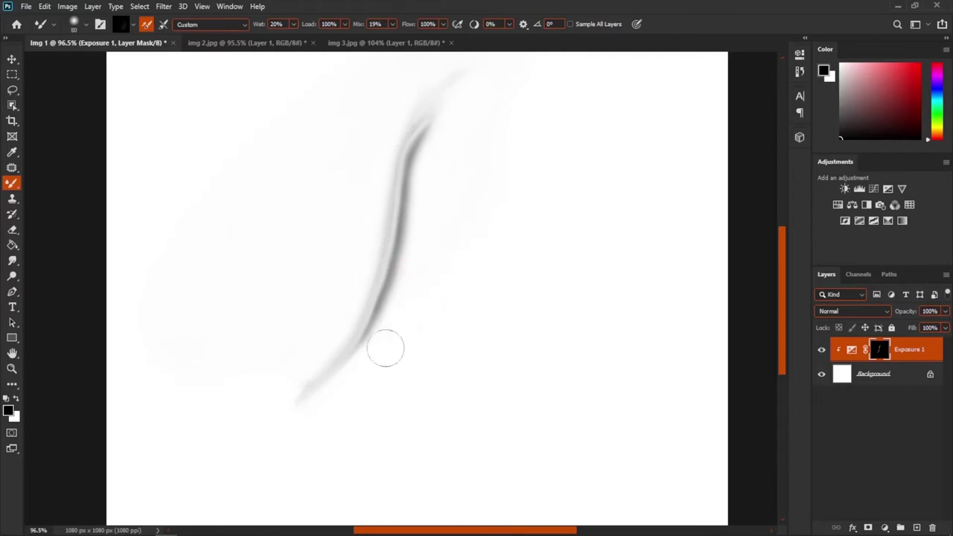
pyautogui.moveTo(385, 346)
pyautogui.mouseDown()
pyautogui.moveTo(414, 281)
pyautogui.moveTo(421, 198)
pyautogui.moveTo(439, 143)
pyautogui.moveTo(425, 163)
pyautogui.moveTo(386, 335)
pyautogui.mouseUp()
# Step: Blend the lower tail and upper tip of the S-shaped fold further with black and a brush of about 85 px
pyautogui.scroll(-8, 372, 380)
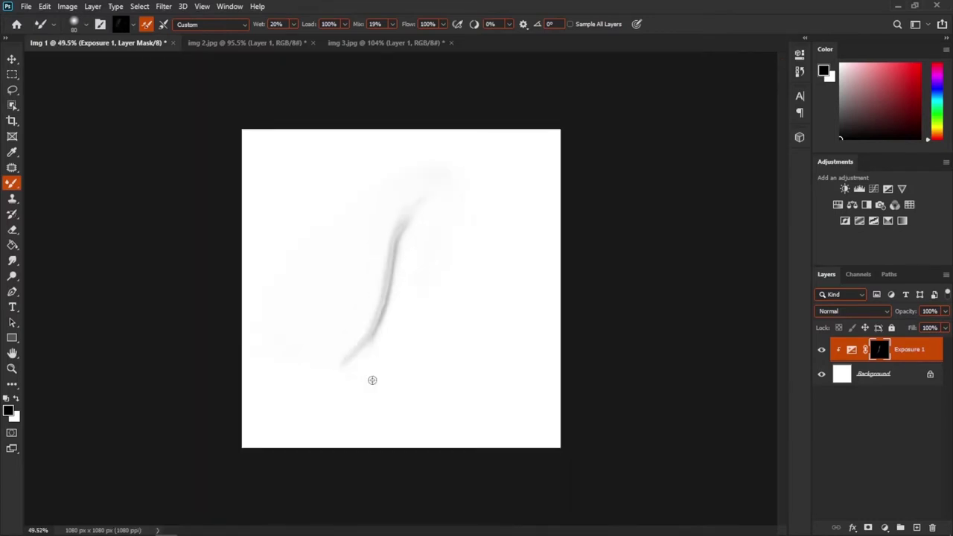
pyautogui.scroll(12, 372, 380)
pyautogui.moveTo(382, 373); pyautogui.dragTo(388, 372)
pyautogui.moveTo(312, 425)
pyautogui.mouseDown()
pyautogui.moveTo(290, 429)
pyautogui.moveTo(250, 426)
pyautogui.moveTo(300, 329)
pyautogui.moveTo(259, 392)
pyautogui.moveTo(277, 409)
pyautogui.moveTo(289, 405)
pyautogui.moveTo(298, 417)
pyautogui.moveTo(380, 347)
pyautogui.mouseUp()
pyautogui.scroll(-3, 440, 258)
pyautogui.scroll(2, 458, 179)
pyautogui.moveTo(430, 104)
pyautogui.mouseDown()
pyautogui.moveTo(374, 129)
pyautogui.moveTo(400, 133)
pyautogui.moveTo(366, 177)
pyautogui.moveTo(375, 145)
pyautogui.moveTo(417, 109)
pyautogui.moveTo(387, 143)
pyautogui.moveTo(410, 127)
pyautogui.moveTo(452, 151)
pyautogui.moveTo(428, 202)
pyautogui.mouseUp()
pyautogui.scroll(-3, 429, 336)
pyautogui.scroll(3, 425, 329)
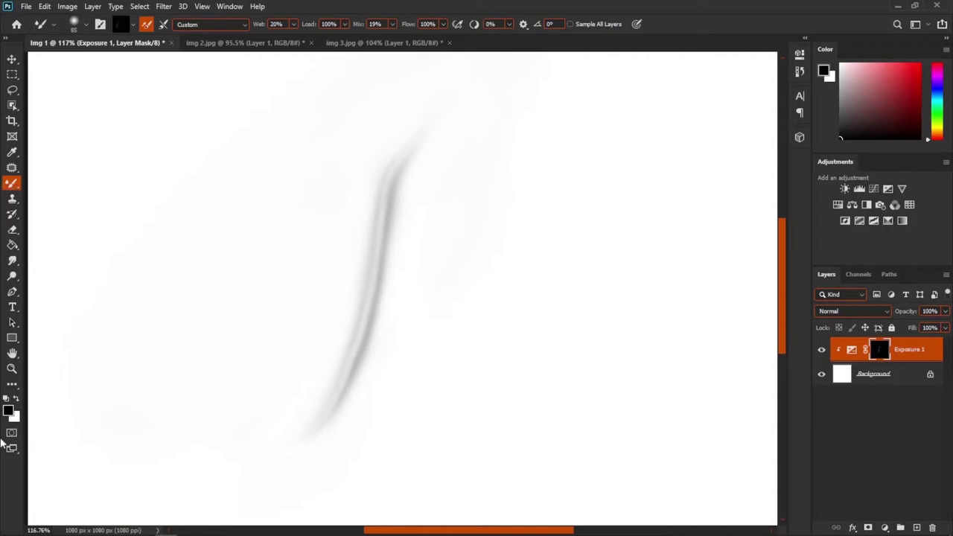
# Step: Paint a second, roughly horizontal curved stroke beside the S-shaped fold with white and a 36 px brush
pyautogui.press('x')
pyautogui.moveTo(566, 298); pyautogui.dragTo(548, 295)
pyautogui.moveTo(446, 308)
pyautogui.mouseDown()
pyautogui.moveTo(514, 318)
pyautogui.moveTo(567, 309)
pyautogui.moveTo(690, 260)
pyautogui.mouseUp()
pyautogui.moveTo(632, 335); pyautogui.dragTo(539, 328)
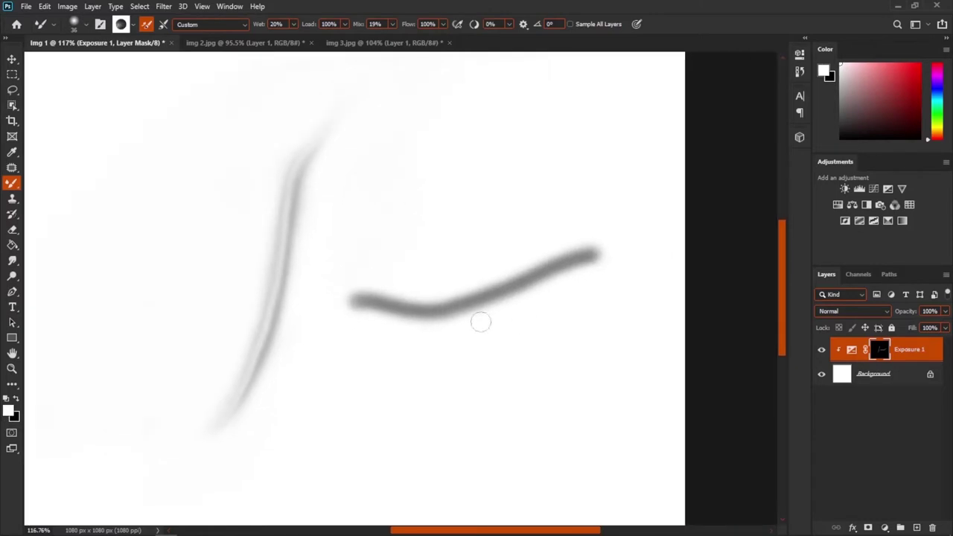
# Step: Paint a black line with a 17 px brush along the center of the horizontal stroke, past its inner end
pyautogui.press('x')
pyautogui.moveTo(637, 279)
pyautogui.mouseDown()
pyautogui.moveTo(627, 279)
pyautogui.moveTo(626, 248)
pyautogui.moveTo(448, 317)
pyautogui.mouseUp()
pyautogui.scroll(2, 632, 272)
pyautogui.hscroll(-1, 618, 260)
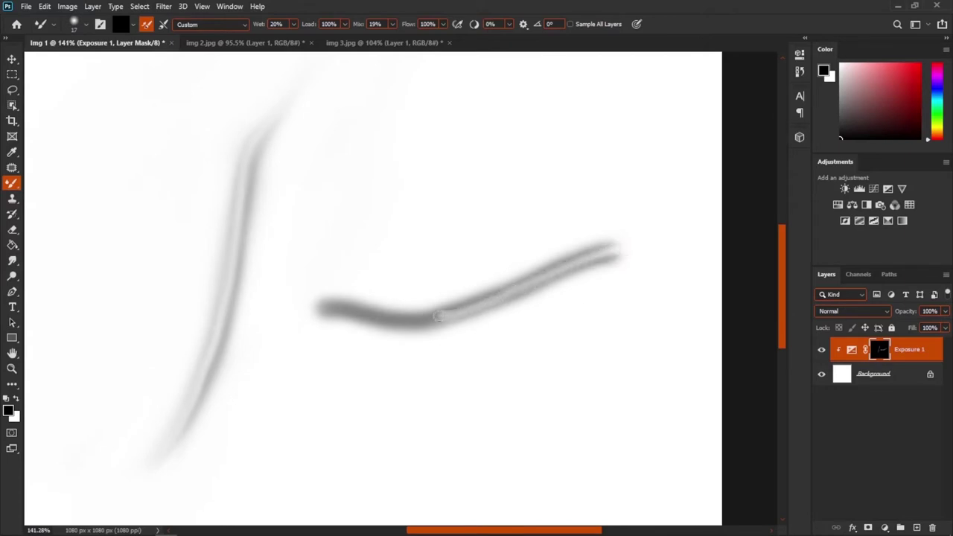
pyautogui.moveTo(320, 304)
pyautogui.mouseDown()
pyautogui.moveTo(424, 317)
pyautogui.moveTo(470, 307)
pyautogui.moveTo(381, 316)
pyautogui.moveTo(282, 297)
pyautogui.mouseUp()
# Step: Fade both ends of the horizontal fold with black and a 41 px brush, and soften its long edges with a larger one
pyautogui.keyDown('alt'); pyautogui.rightClick(617, 283); pyautogui.keyUp('alt')
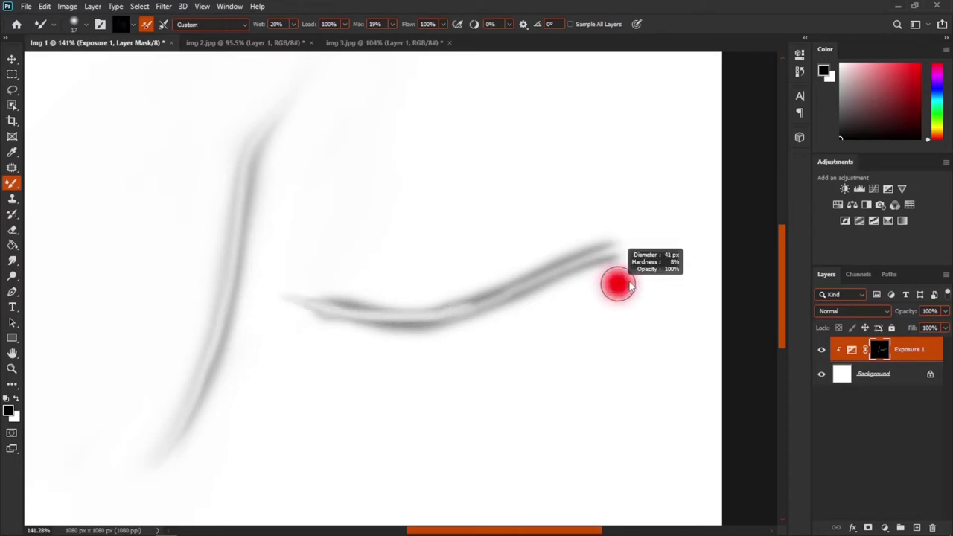
pyautogui.moveTo(630, 267)
pyautogui.mouseDown()
pyautogui.moveTo(593, 272)
pyautogui.moveTo(599, 235)
pyautogui.moveTo(589, 241)
pyautogui.moveTo(626, 228)
pyautogui.moveTo(558, 253)
pyautogui.moveTo(533, 249)
pyautogui.mouseUp()
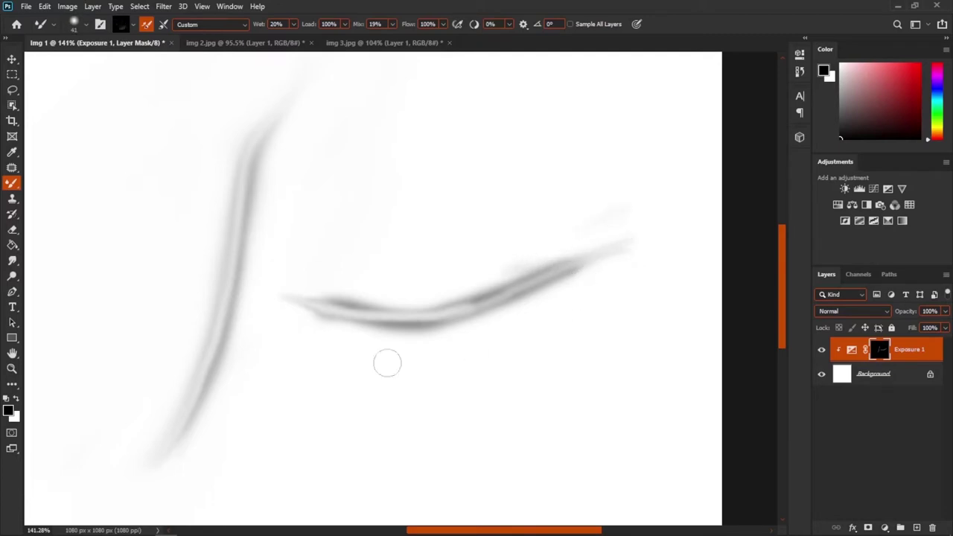
pyautogui.moveTo(337, 338)
pyautogui.mouseDown()
pyautogui.moveTo(287, 317)
pyautogui.moveTo(325, 329)
pyautogui.mouseUp()
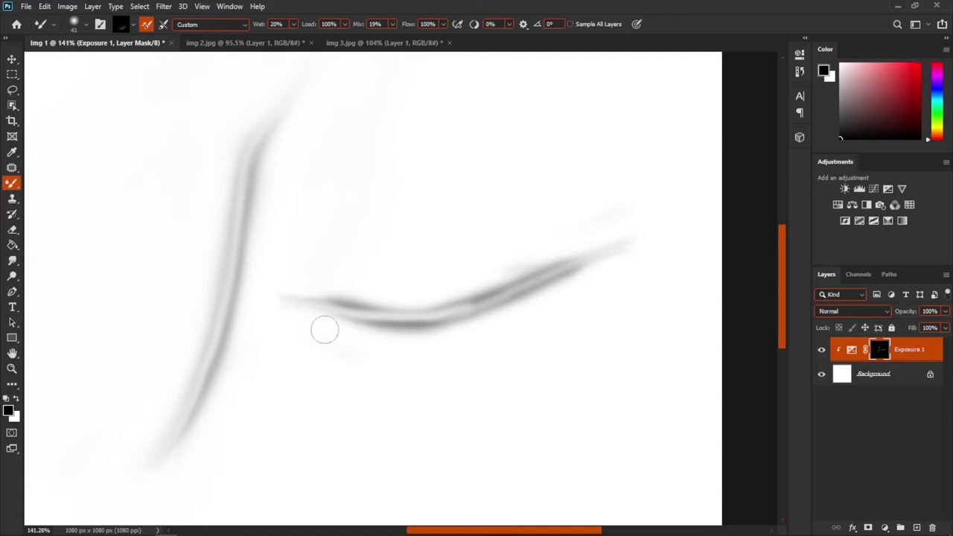
pyautogui.keyDown('alt'); pyautogui.rightClick(402, 352); pyautogui.keyUp('alt')
pyautogui.moveTo(382, 344)
pyautogui.mouseDown()
pyautogui.moveTo(458, 344)
pyautogui.moveTo(375, 344)
pyautogui.moveTo(444, 344)
pyautogui.moveTo(378, 349)
pyautogui.moveTo(411, 344)
pyautogui.moveTo(375, 340)
pyautogui.moveTo(463, 339)
pyautogui.moveTo(594, 285)
pyautogui.moveTo(482, 331)
pyautogui.moveTo(401, 339)
pyautogui.moveTo(304, 340)
pyautogui.moveTo(292, 297)
pyautogui.moveTo(308, 269)
pyautogui.moveTo(376, 293)
pyautogui.moveTo(328, 280)
pyautogui.moveTo(380, 291)
pyautogui.moveTo(494, 276)
pyautogui.mouseUp()
pyautogui.keyDown('alt'); pyautogui.rightClick(578, 236); pyautogui.keyUp('alt')
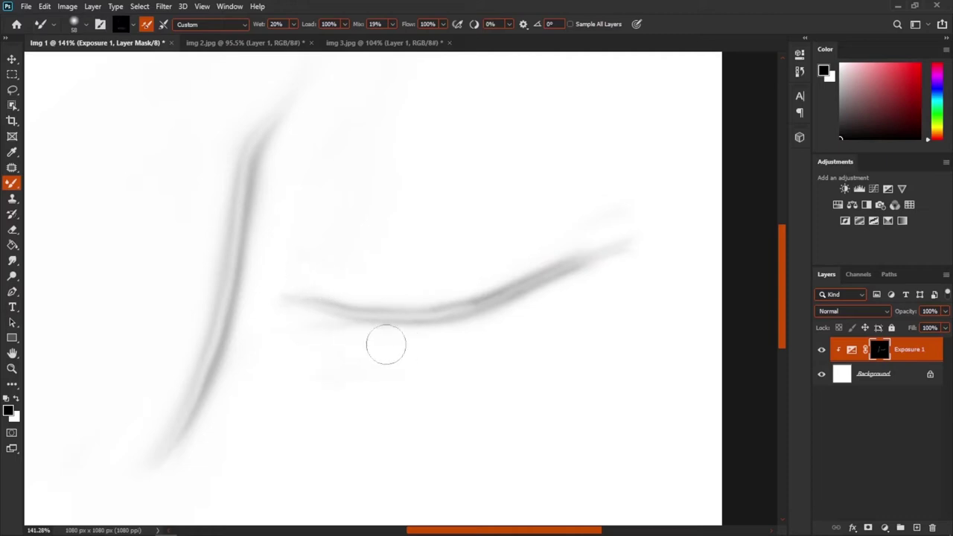
# Step: Retrace the horizontal fold's center highlight with a 14 px black brush and blend its surroundings with a 68 px brush
pyautogui.moveTo(589, 292)
pyautogui.mouseDown()
pyautogui.moveTo(565, 266)
pyautogui.moveTo(512, 294)
pyautogui.moveTo(424, 316)
pyautogui.moveTo(239, 300)
pyautogui.mouseUp()
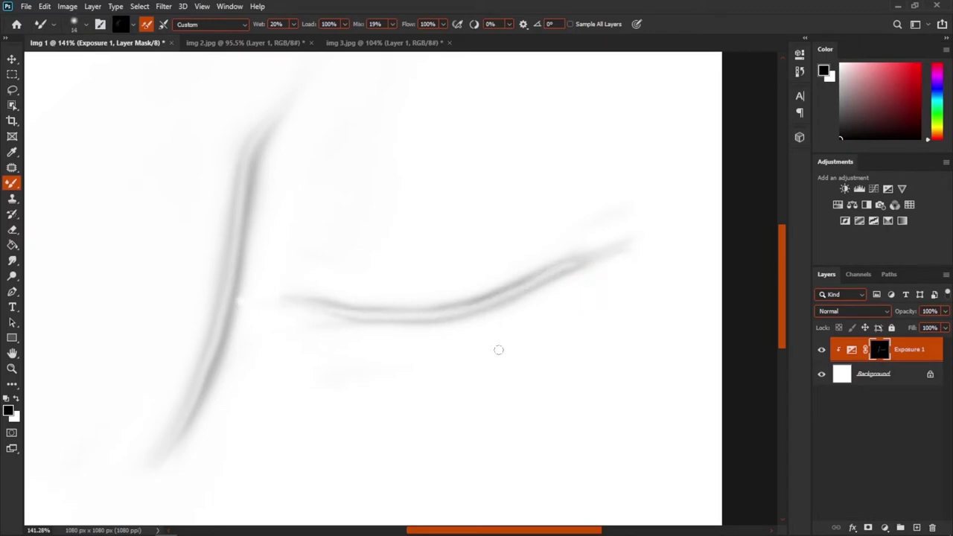
pyautogui.moveTo(457, 338); pyautogui.dragTo(455, 336)
pyautogui.moveTo(573, 285)
pyautogui.mouseDown()
pyautogui.moveTo(582, 284)
pyautogui.moveTo(572, 285)
pyautogui.mouseUp()
pyautogui.moveTo(587, 249); pyautogui.dragTo(617, 240)
pyautogui.moveTo(361, 262)
pyautogui.mouseDown()
pyautogui.moveTo(372, 257)
pyautogui.moveTo(360, 270)
pyautogui.mouseUp()
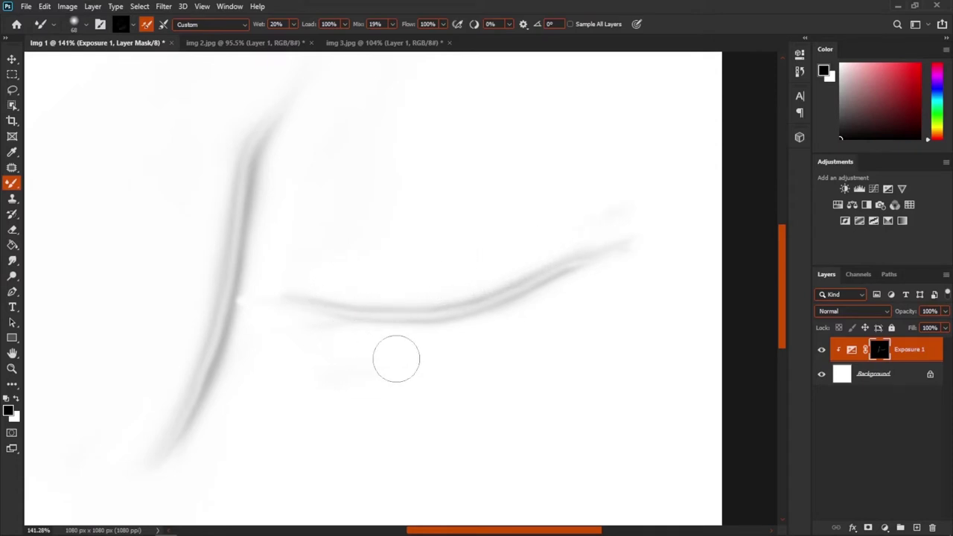
pyautogui.scroll(-5, 393, 358)
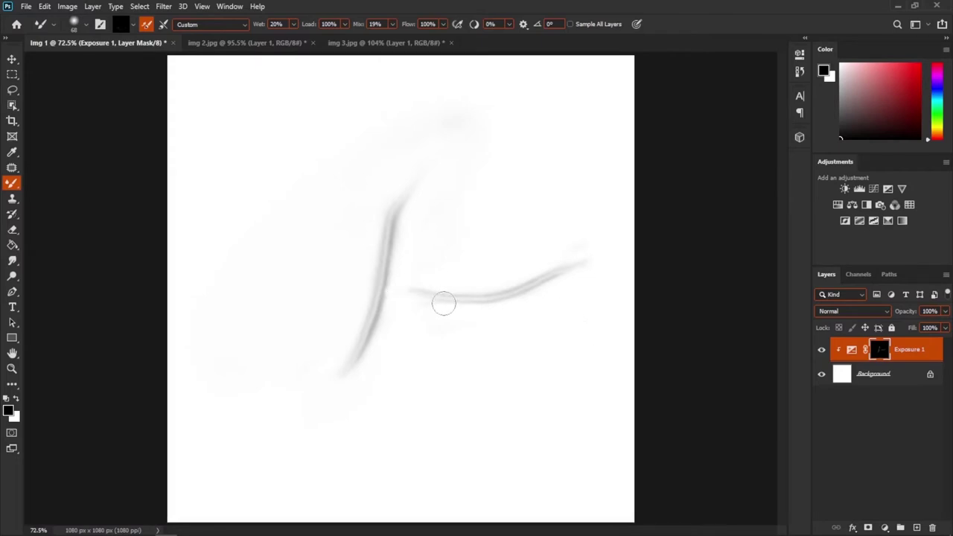
# Step: In img 2.jpg, add an Exposure adjustment clipped to Layer 1, set exposure to -20.00, and invert its mask to black
pyautogui.click(242, 43)
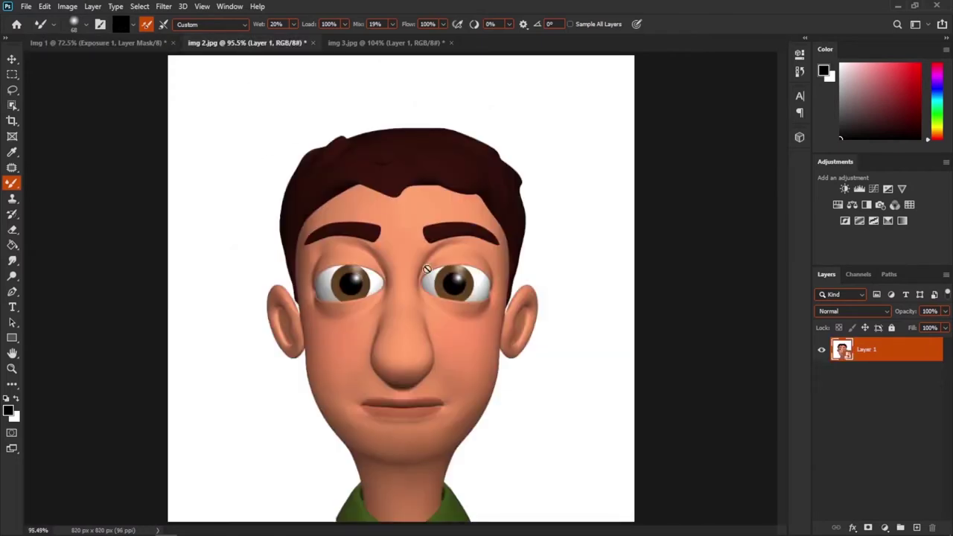
pyautogui.scroll(3, 400, 307)
pyautogui.scroll(-3, 400, 307)
pyautogui.scroll(-1, 412, 312)
pyautogui.scroll(1, 412, 311)
pyautogui.click(887, 188)
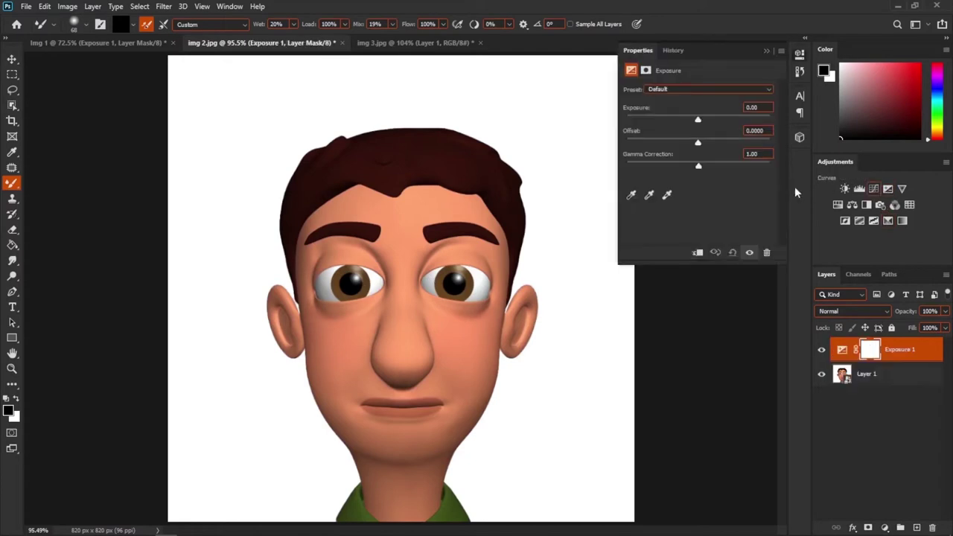
pyautogui.click(698, 252)
pyautogui.moveTo(676, 121); pyautogui.dragTo(582, 121)
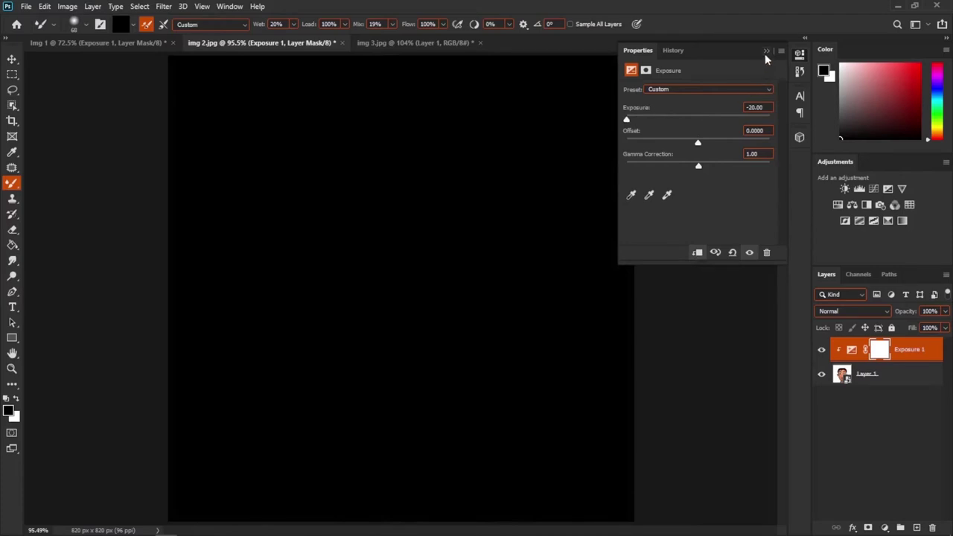
pyautogui.click(765, 50)
pyautogui.hotkey('ctrl', 'i')
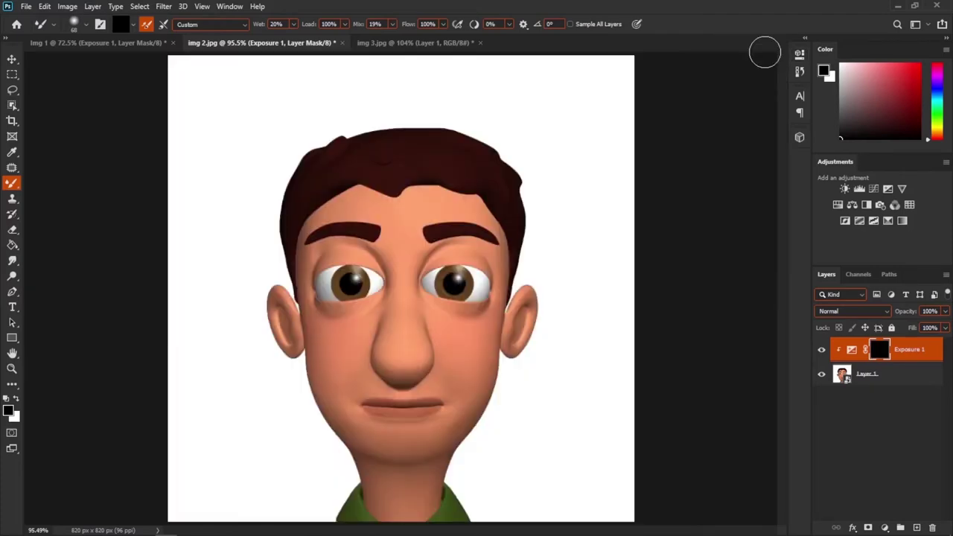
# Step: On the Exposure 1 mask, paint a curved white line with a 4 px brush under the left-hand eye, starting at its inner corner
pyautogui.scroll(3, 336, 251)
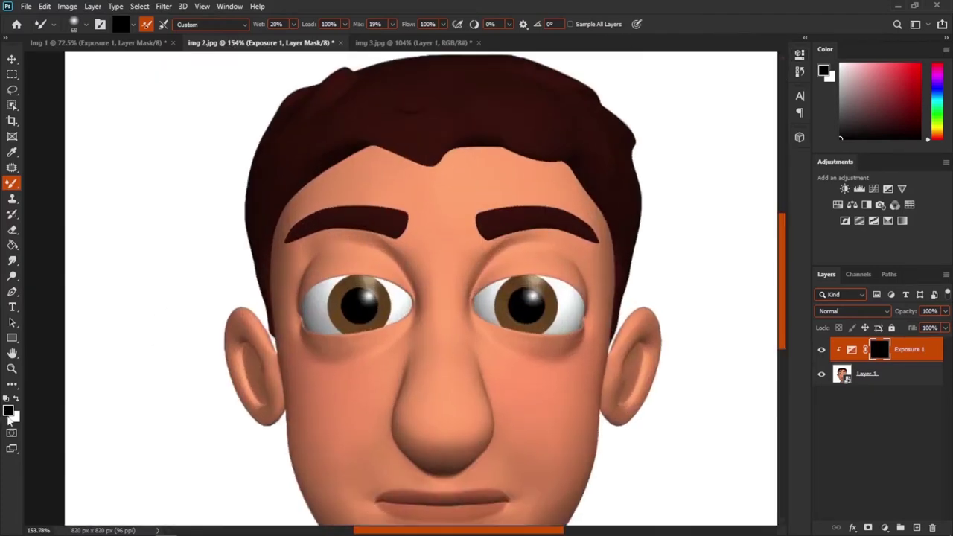
pyautogui.click(16, 399)
pyautogui.moveTo(367, 326)
pyautogui.mouseDown()
pyautogui.moveTo(338, 321)
pyautogui.moveTo(370, 268)
pyautogui.moveTo(407, 272)
pyautogui.mouseUp()
pyautogui.scroll(3, 347, 344)
pyautogui.scroll(3, 391, 259)
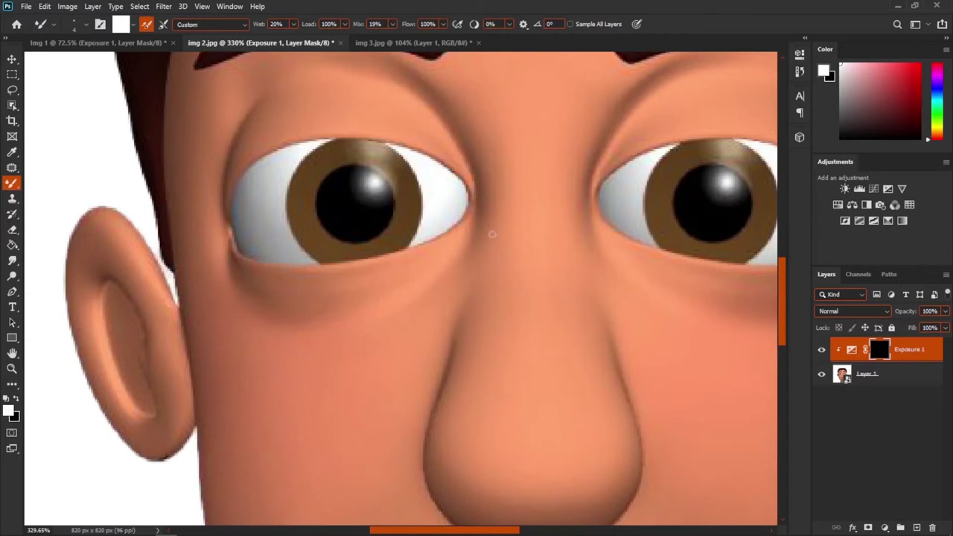
pyautogui.moveTo(472, 224)
pyautogui.mouseDown()
pyautogui.moveTo(439, 271)
pyautogui.moveTo(390, 308)
pyautogui.moveTo(305, 323)
pyautogui.mouseUp()
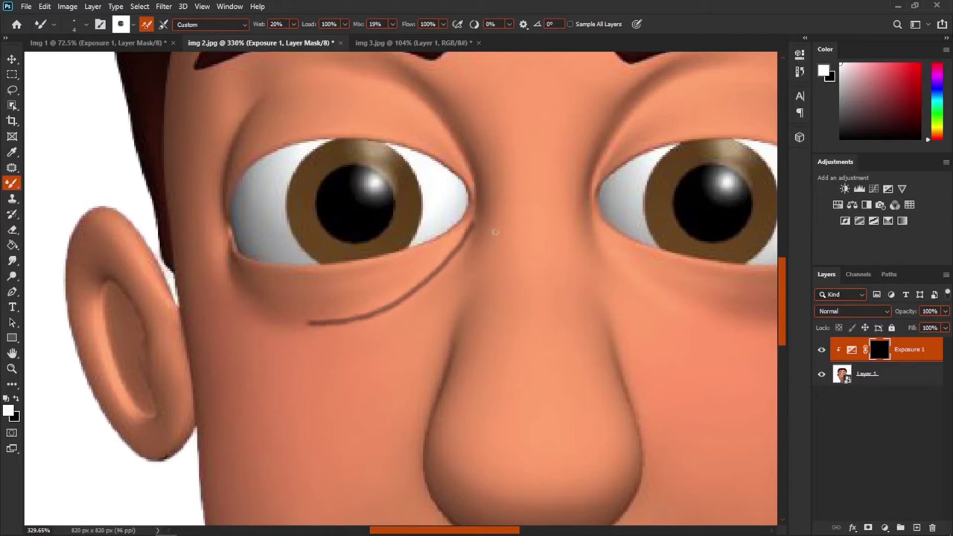
# Step: Thin the fold line under the left-hand eye with black and a 2 px brush, fading its inner end near the nose
pyautogui.press('x')
pyautogui.scroll(2, 493, 233)
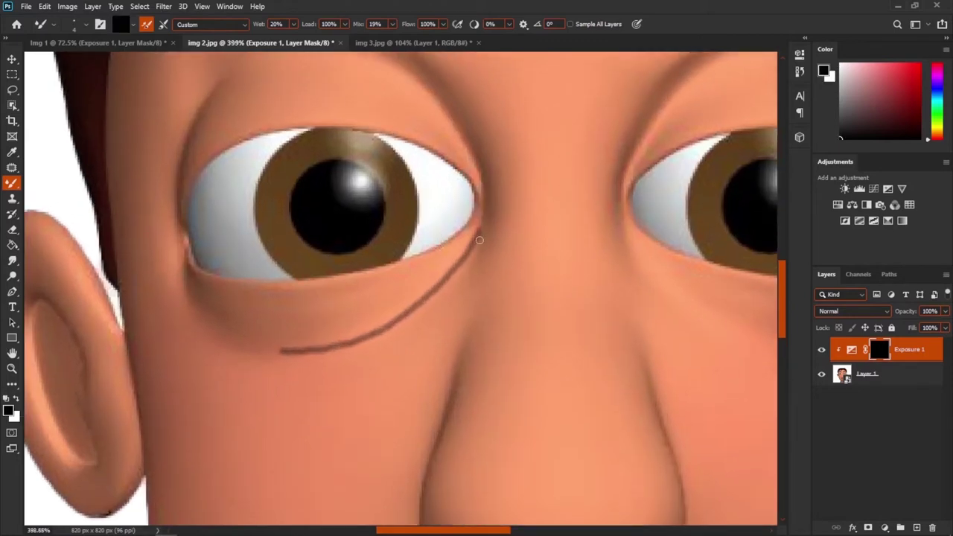
pyautogui.keyDown('alt'); pyautogui.rightClick(480, 241); pyautogui.keyUp('alt')
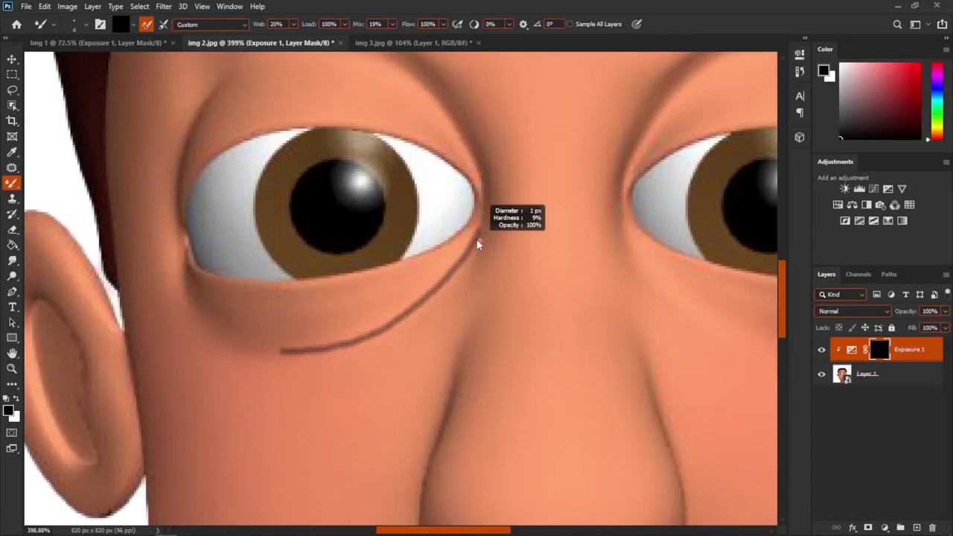
pyautogui.keyDown('alt'); pyautogui.rightClick(481, 227); pyautogui.keyUp('alt')
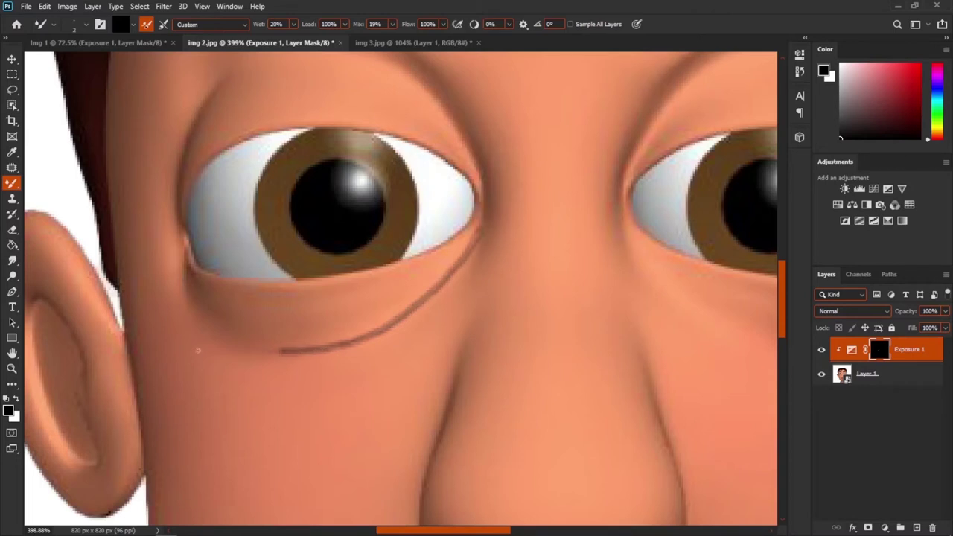
pyautogui.keyDown('alt'); pyautogui.rightClick(446, 288); pyautogui.keyUp('alt')
pyautogui.moveTo(468, 248)
pyautogui.mouseDown()
pyautogui.moveTo(431, 292)
pyautogui.moveTo(377, 331)
pyautogui.moveTo(281, 350)
pyautogui.mouseUp()
pyautogui.moveTo(479, 257); pyautogui.dragTo(487, 251)
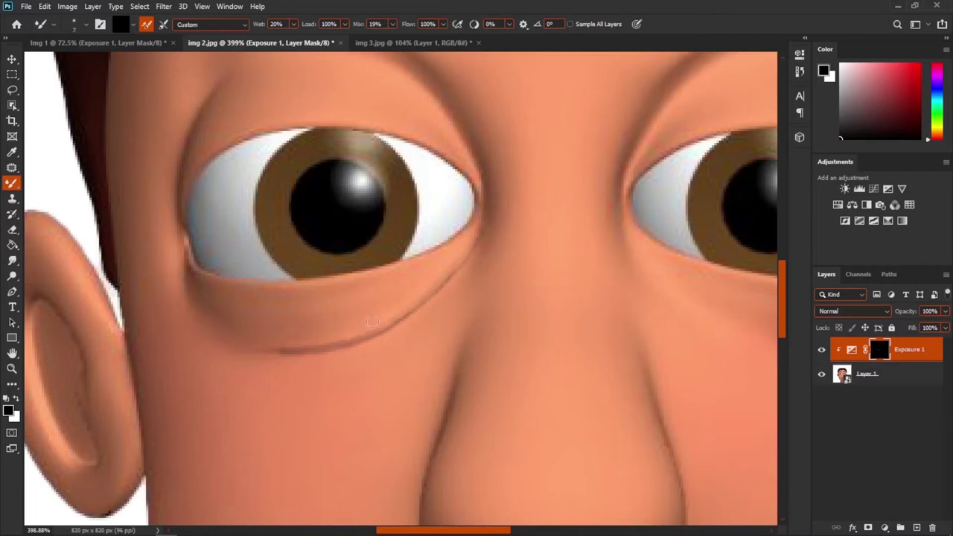
# Step: Blend the fold's outer end into the eye bag with an 11 px black brush, and compare with the Exposure 1 layer hidden
pyautogui.moveTo(345, 338); pyautogui.dragTo(252, 342)
pyautogui.moveTo(283, 371); pyautogui.dragTo(309, 365)
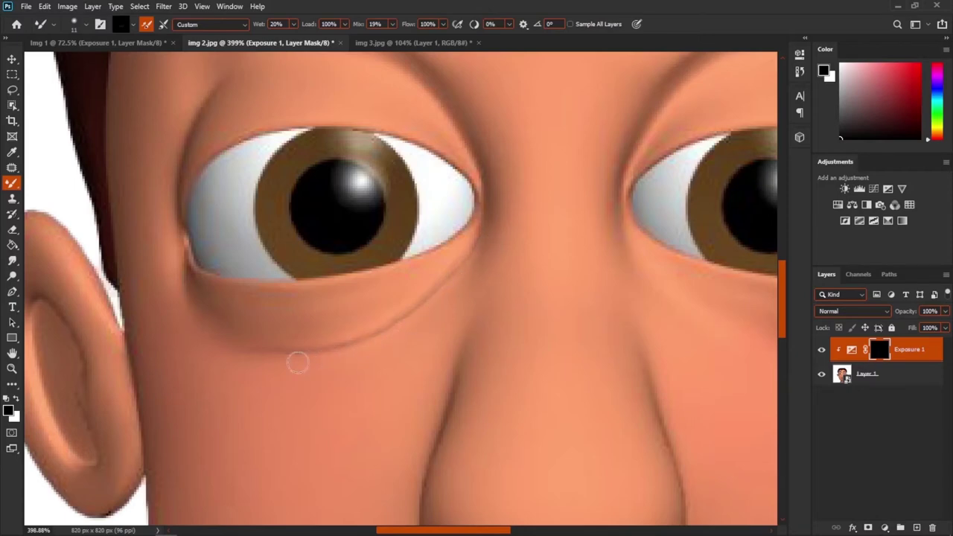
pyautogui.scroll(-5, 319, 362)
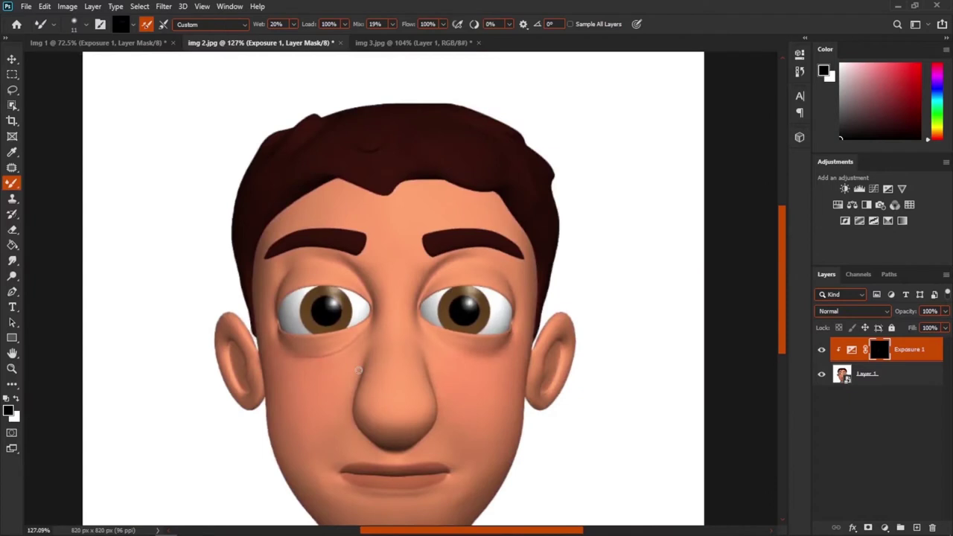
pyautogui.scroll(2, 343, 352)
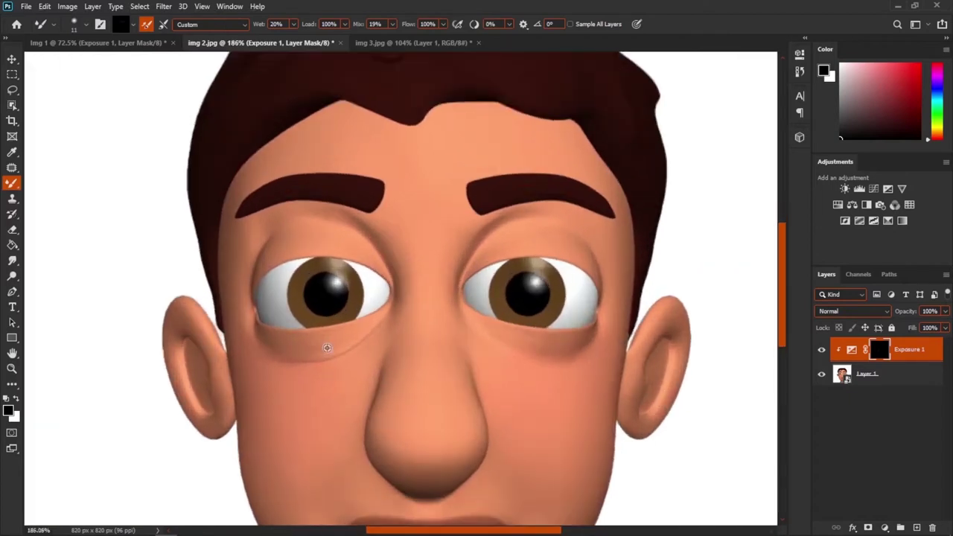
pyautogui.scroll(1, 384, 333)
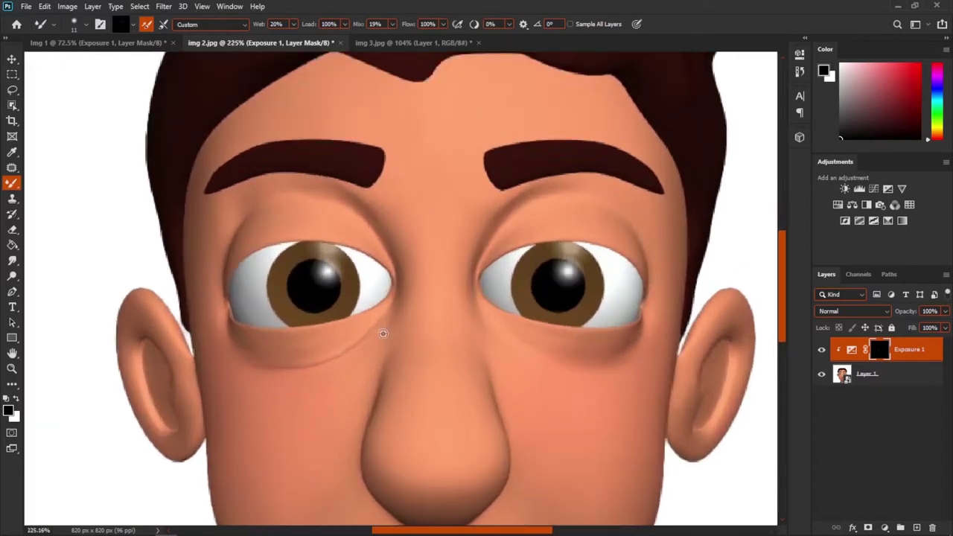
pyautogui.click(821, 350)
pyautogui.click(821, 350)
# Step: Paint a thin white line with a 2 px brush under the right-hand eye, from its inner corner along the eye bag to the outer side
pyautogui.scroll(1, 540, 353)
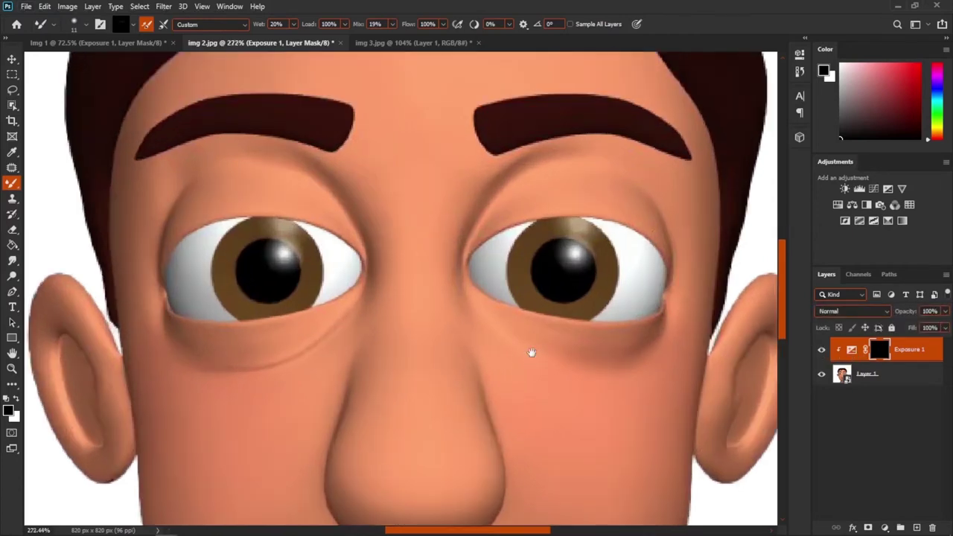
pyautogui.moveTo(530, 353); pyautogui.dragTo(441, 290)
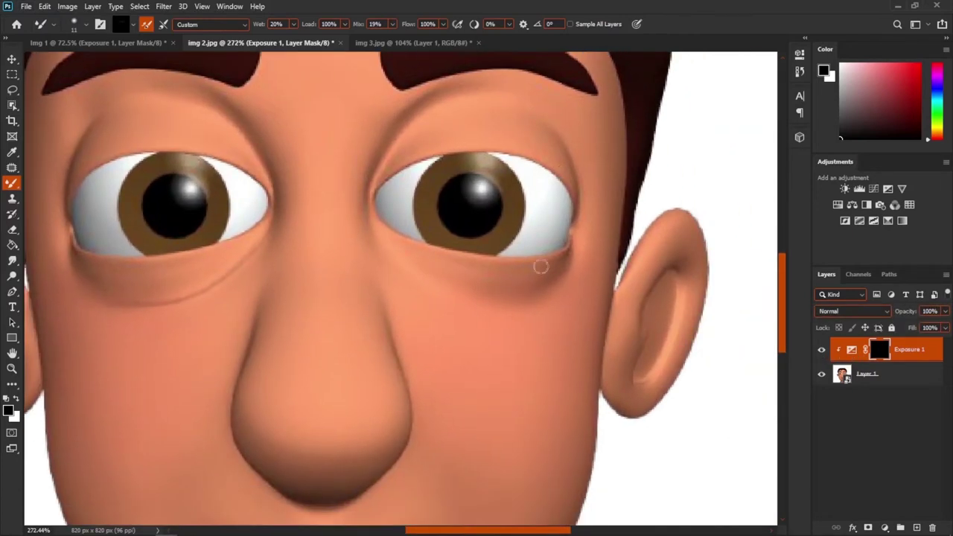
pyautogui.keyDown('alt'); pyautogui.rightClick(414, 268); pyautogui.keyUp('alt')
pyautogui.press('x')
pyautogui.scroll(3, 370, 249)
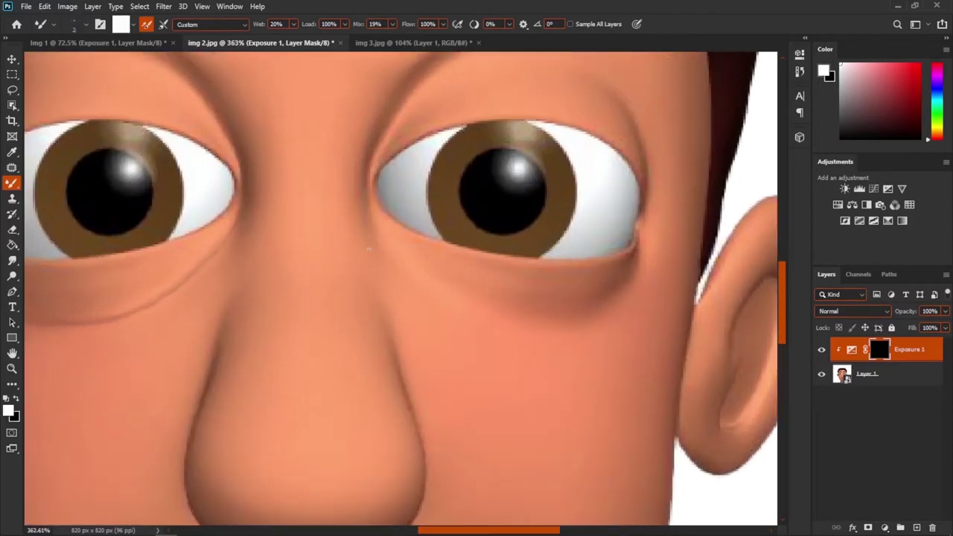
pyautogui.moveTo(370, 210)
pyautogui.mouseDown()
pyautogui.moveTo(378, 239)
pyautogui.moveTo(416, 273)
pyautogui.mouseUp()
pyautogui.hotkey('ctrl', 'z')
pyautogui.moveTo(370, 211); pyautogui.dragTo(422, 275)
pyautogui.hotkey('ctrl', 'z')
pyautogui.moveTo(370, 215)
pyautogui.mouseDown()
pyautogui.moveTo(422, 270)
pyautogui.moveTo(485, 302)
pyautogui.moveTo(545, 315)
pyautogui.moveTo(613, 302)
pyautogui.mouseUp()
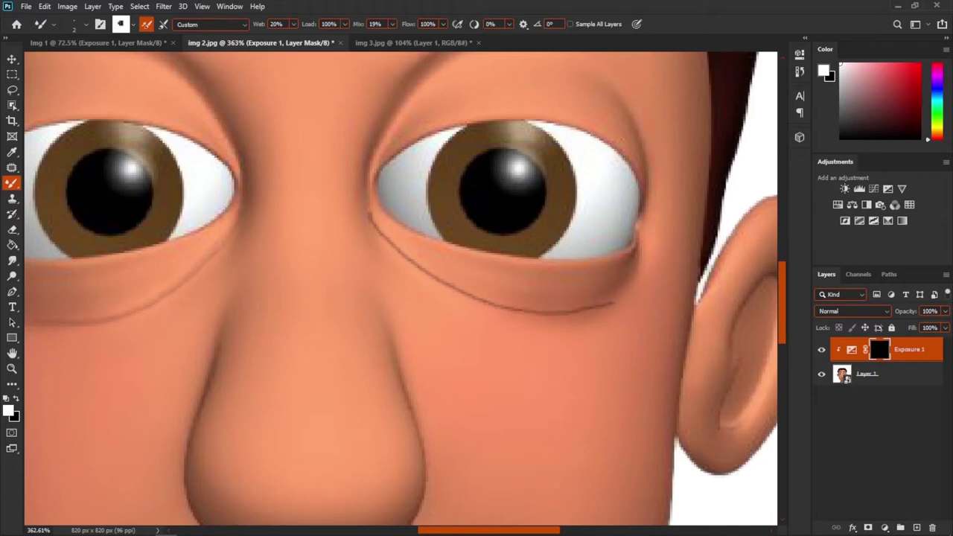
# Step: Thin the fold under the right-hand eye with black at 2 px, and soften its surroundings with an 8 px brush
pyautogui.press('x')
pyautogui.keyDown('alt'); pyautogui.rightClick(376, 221); pyautogui.keyUp('alt')
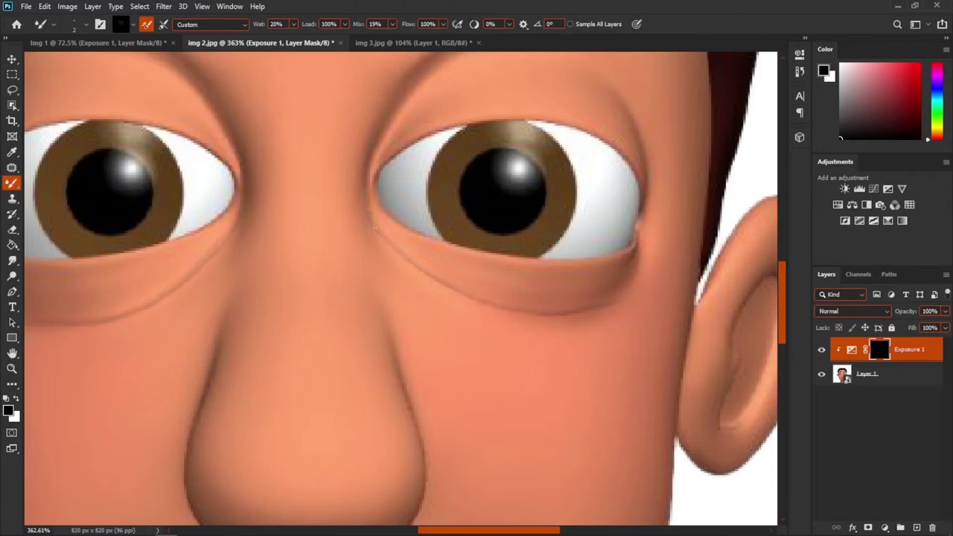
pyautogui.scroll(-5, 517, 365)
pyautogui.scroll(6, 551, 342)
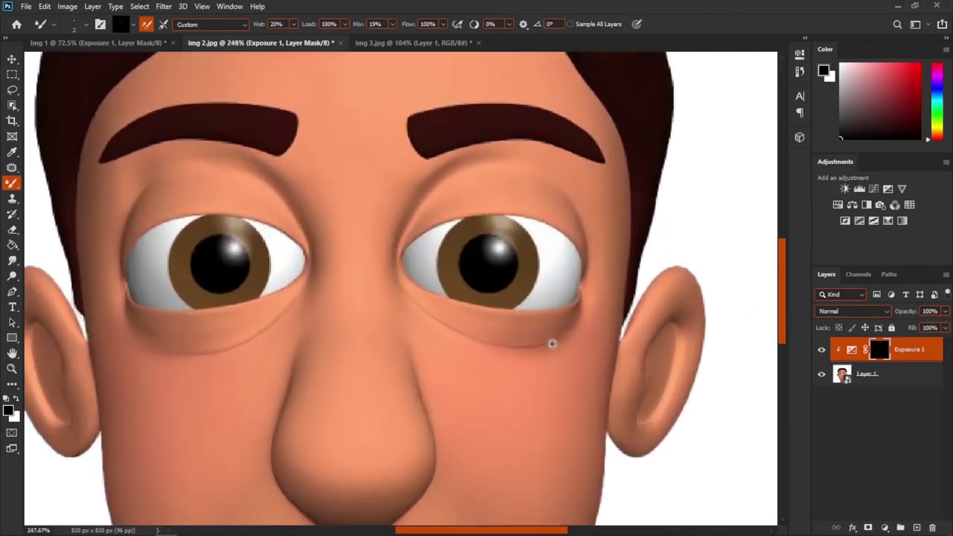
pyautogui.keyDown('alt'); pyautogui.rightClick(543, 336); pyautogui.keyUp('alt')
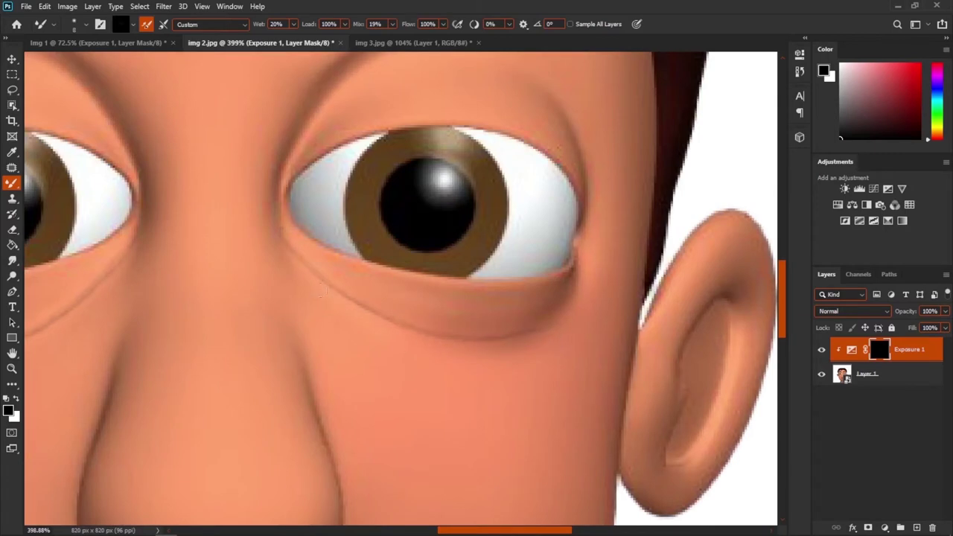
pyautogui.scroll(-5, 292, 310)
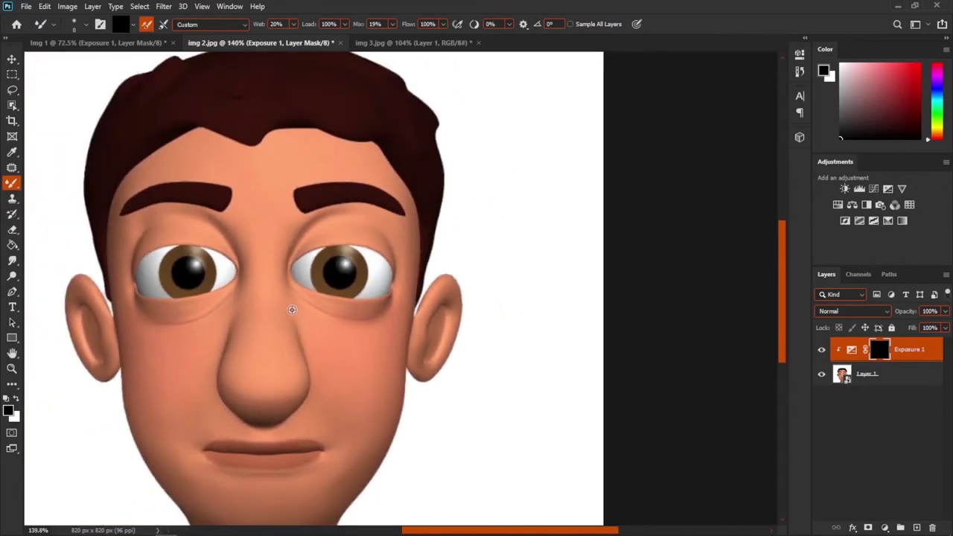
pyautogui.scroll(3, 292, 310)
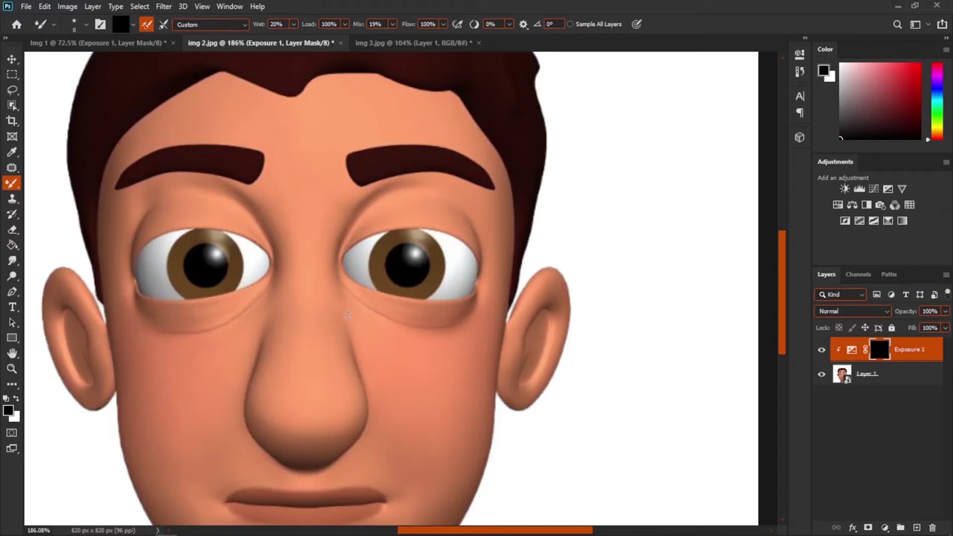
pyautogui.moveTo(348, 315); pyautogui.dragTo(355, 304)
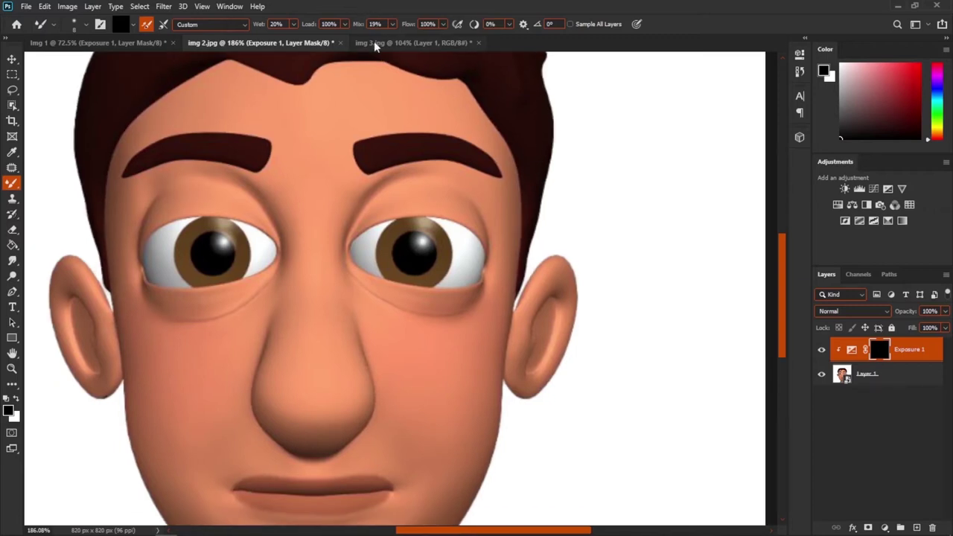
# Step: In img 3.jpg, sample the reddish skin tone of the crease under the left-hand eye with the Brush tool active
pyautogui.click(414, 43)
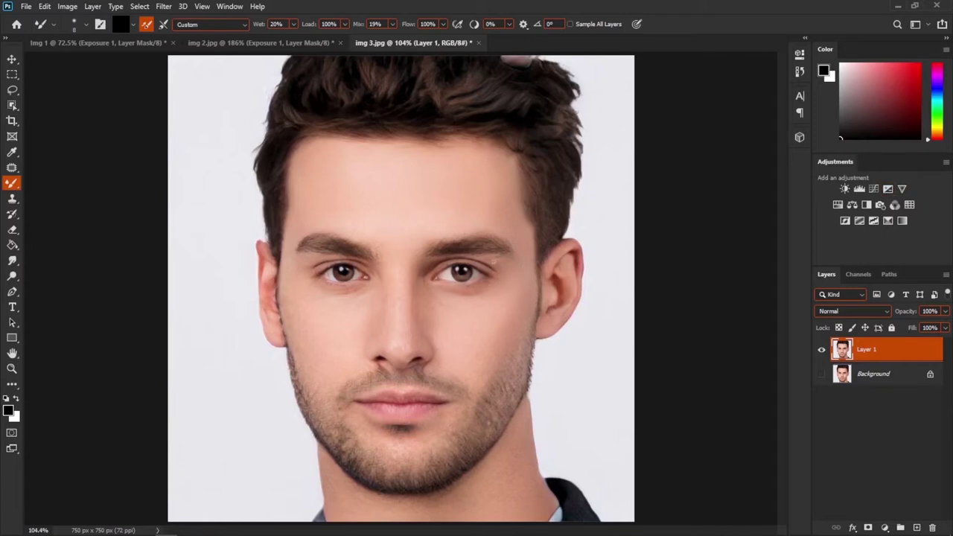
pyautogui.scroll(5, 340, 259)
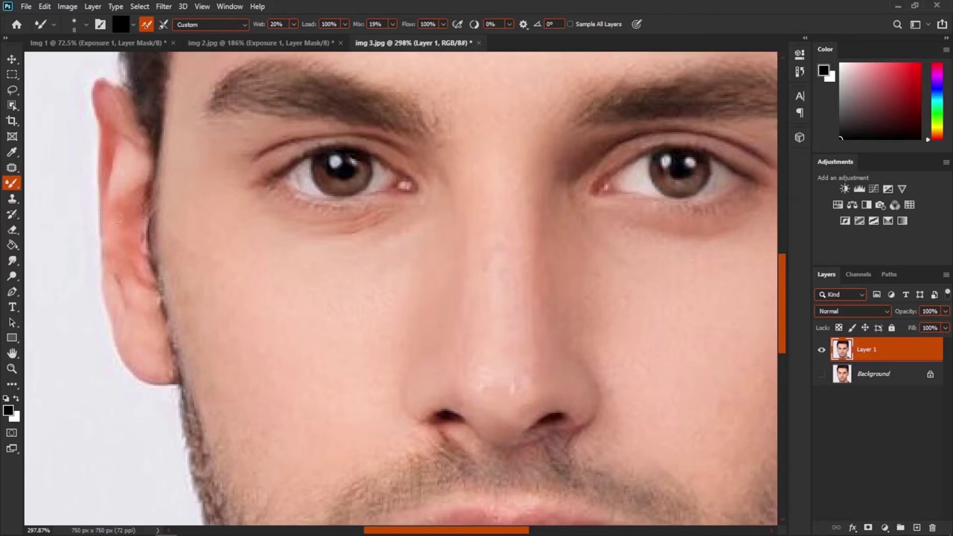
pyautogui.rightClick(14, 184)
pyautogui.click(59, 183)
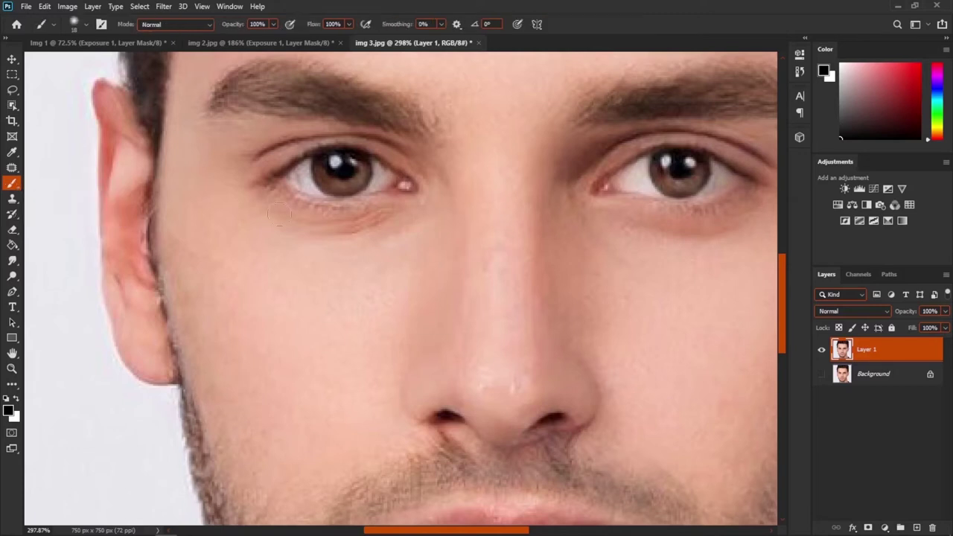
pyautogui.keyDown('alt'); pyautogui.click(356, 227); pyautogui.keyUp('alt')
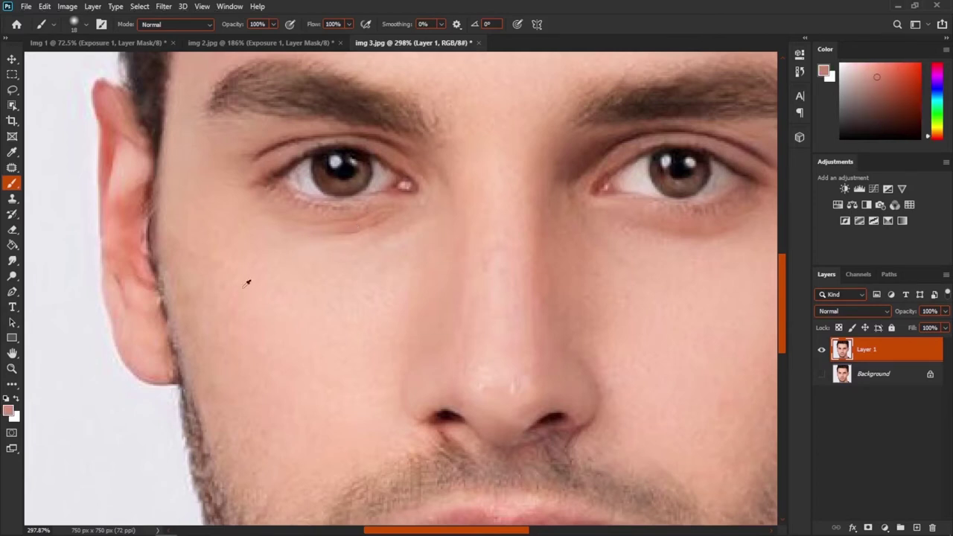
pyautogui.keyDown('alt'); pyautogui.click(354, 228); pyautogui.keyUp('alt')
# Step: Add a new layer above Layer 1, fill it with the sampled skin tone, and hide it with a black layer mask
pyautogui.click(917, 527)
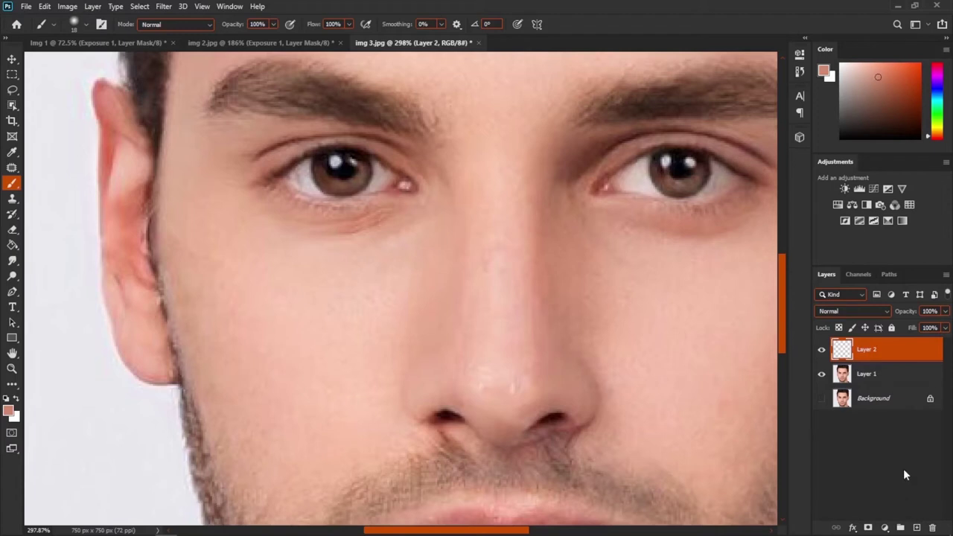
pyautogui.hotkey('alt', 'BackSpace')
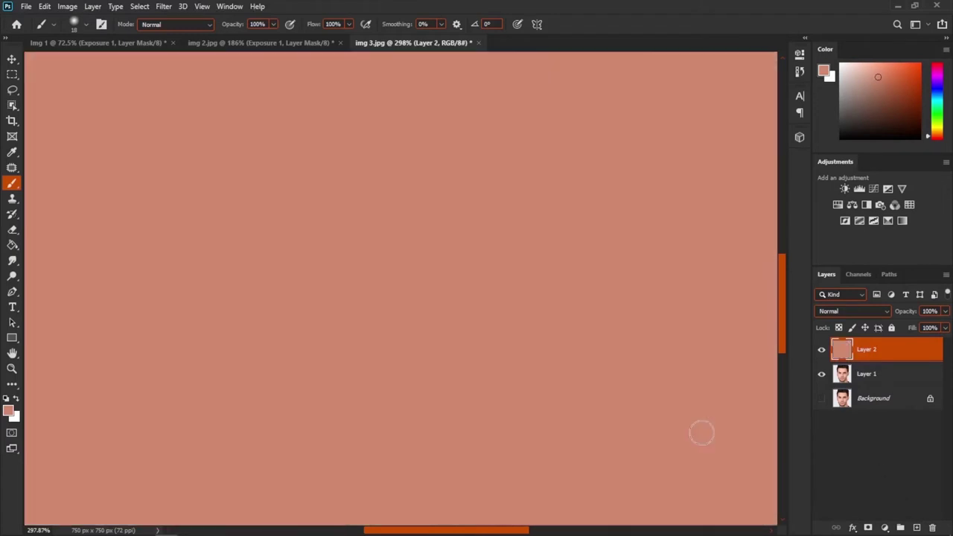
pyautogui.scroll(-6, 621, 425)
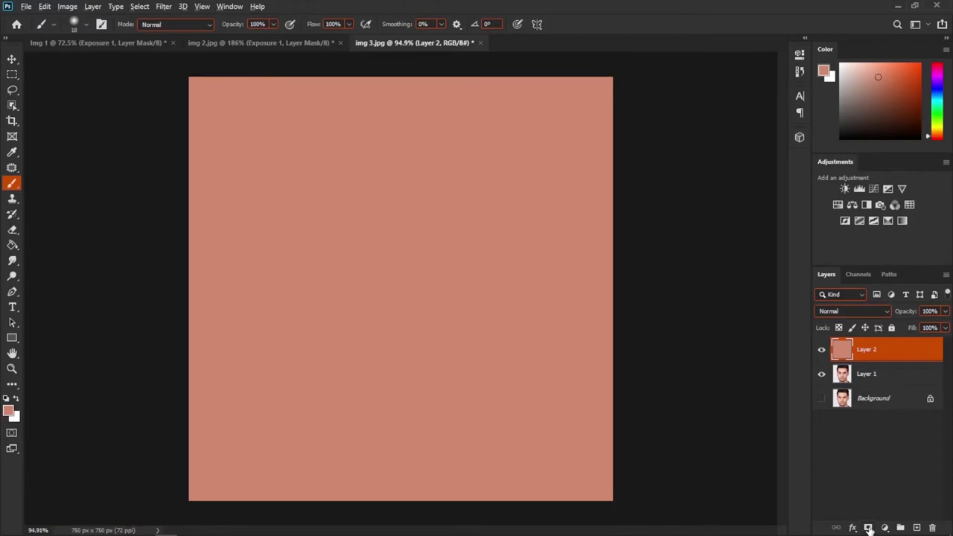
pyautogui.keyDown('alt'); pyautogui.click(868, 528); pyautogui.keyUp('alt')
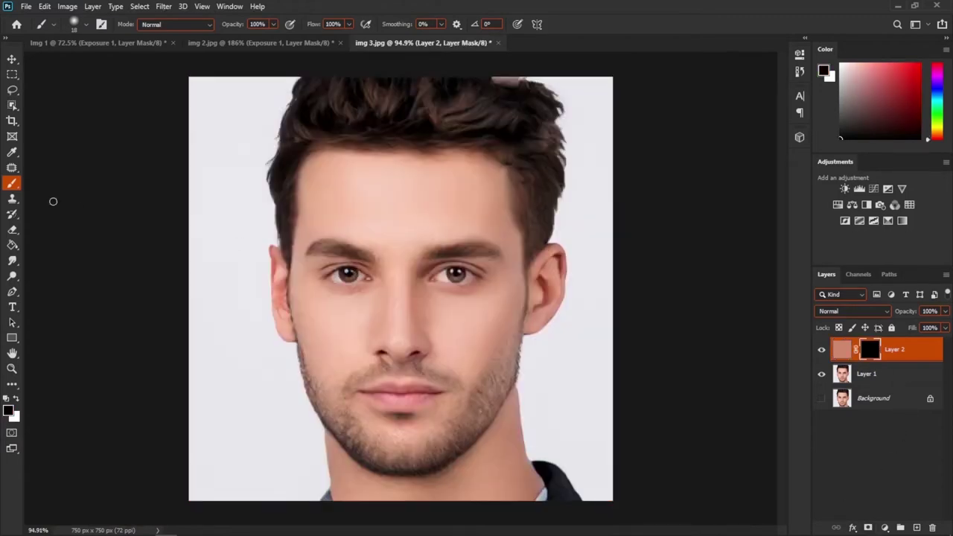
# Step: On the Layer 2 mask, paint a curved white line with a 3 px Brush under the left-hand eye, between its inner and outer corners
pyautogui.rightClick(14, 185)
pyautogui.click(16, 185)
pyautogui.scroll(8, 404, 266)
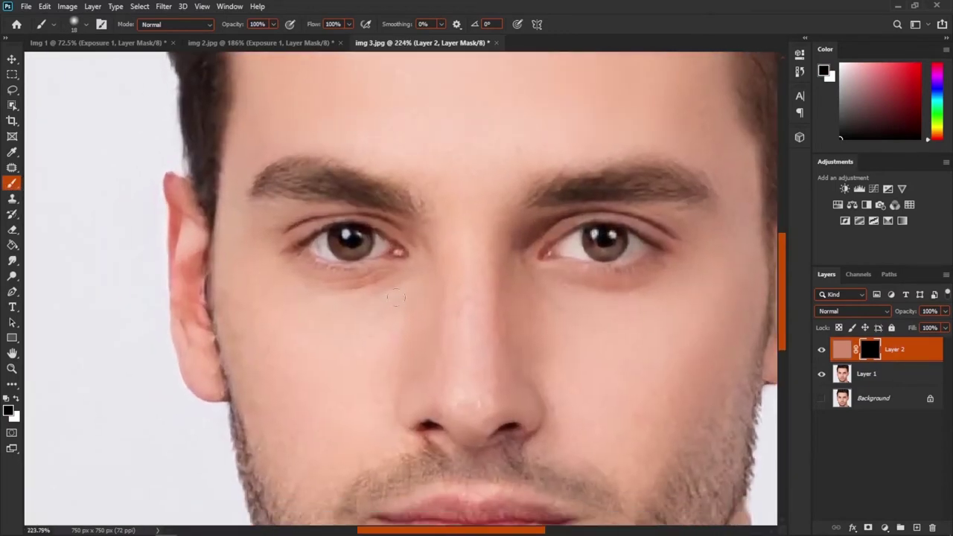
pyautogui.press('x')
pyautogui.keyDown('alt'); pyautogui.rightClick(367, 290); pyautogui.keyUp('alt')
pyautogui.scroll(1, 370, 301)
pyautogui.keyDown('alt'); pyautogui.rightClick(406, 277); pyautogui.keyUp('alt')
pyautogui.moveTo(394, 283)
pyautogui.mouseDown()
pyautogui.moveTo(318, 291)
pyautogui.moveTo(286, 277)
pyautogui.mouseUp()
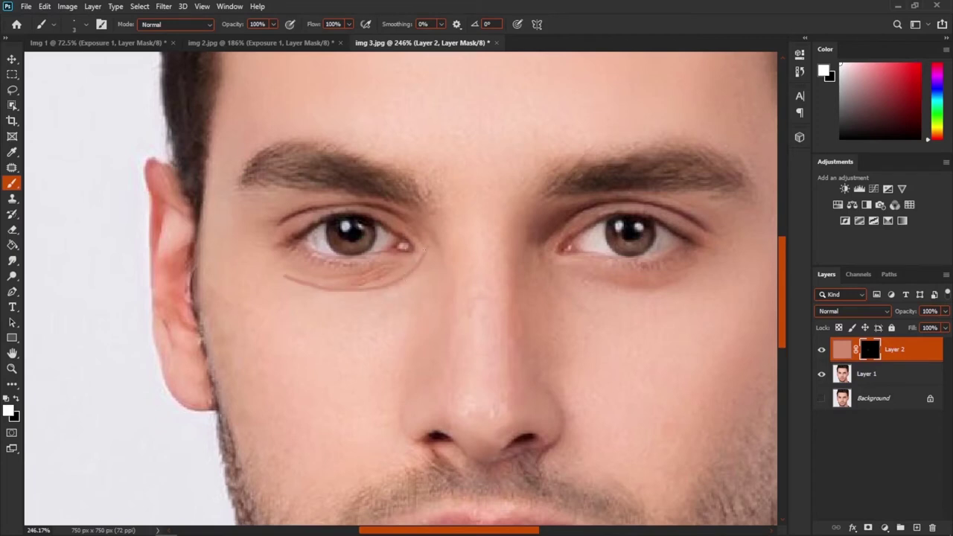
# Step: With the Mixer Brush, widen the under-eye line in white at 4 px, and thin and fade it with black at 2 px
pyautogui.rightClick(12, 183)
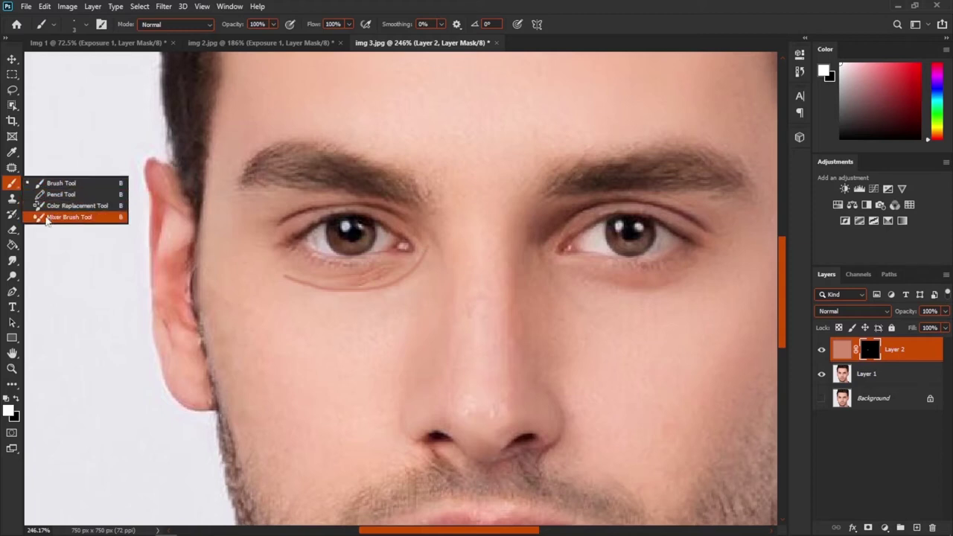
pyautogui.click(67, 217)
pyautogui.scroll(4, 416, 276)
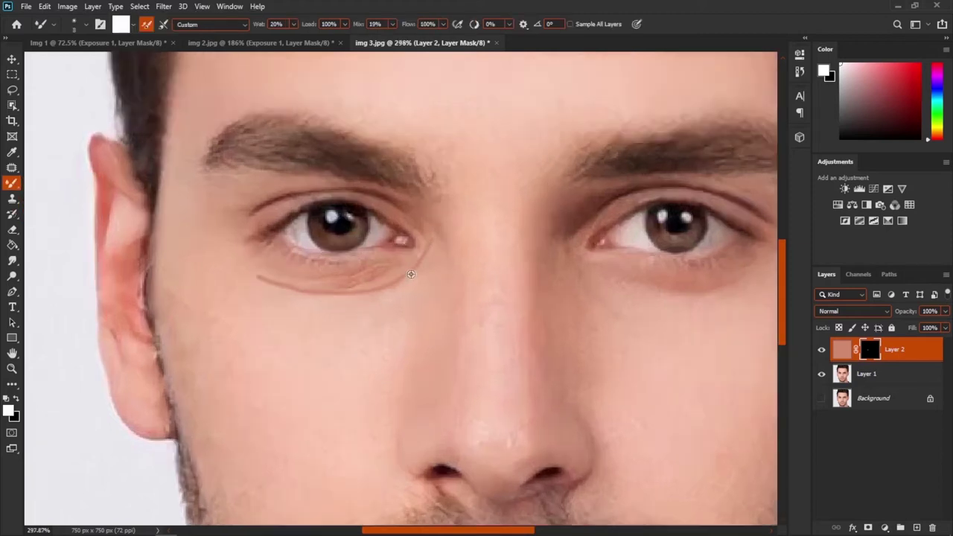
pyautogui.keyDown('alt'); pyautogui.rightClick(432, 253); pyautogui.keyUp('alt')
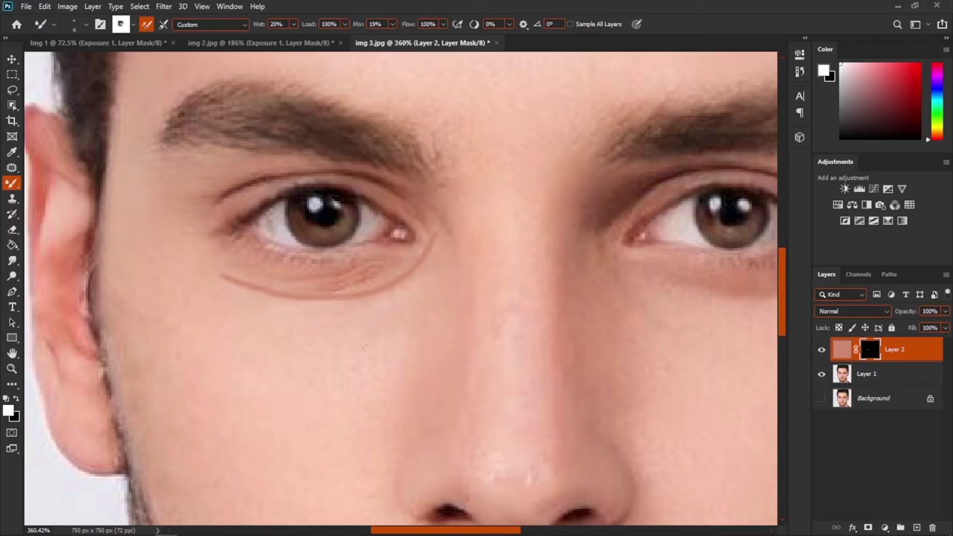
pyautogui.press('x')
pyautogui.keyDown('alt'); pyautogui.rightClick(427, 247); pyautogui.keyUp('alt')
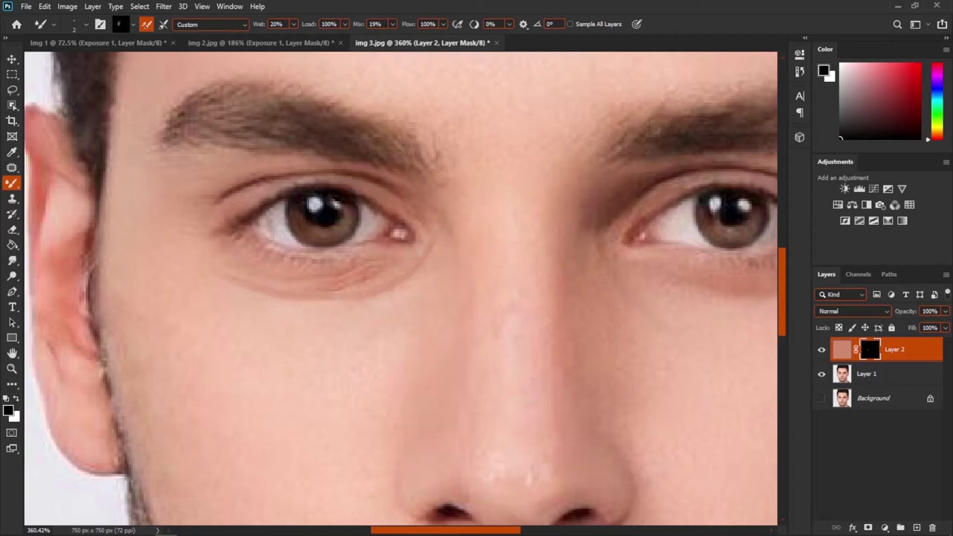
# Step: Compare the left-hand under-eye fold with and without Layer 2 by switching the layer's visibility off and on
pyautogui.keyDown('alt'); pyautogui.rightClick(235, 289); pyautogui.keyUp('alt')
pyautogui.scroll(-6, 492, 320)
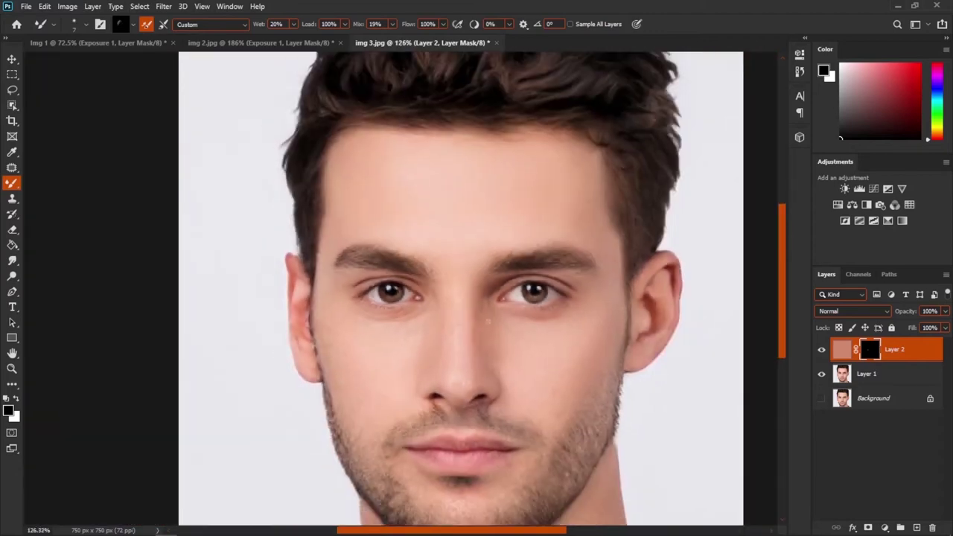
pyautogui.scroll(2, 494, 320)
pyautogui.click(823, 350)
pyautogui.click(823, 350)
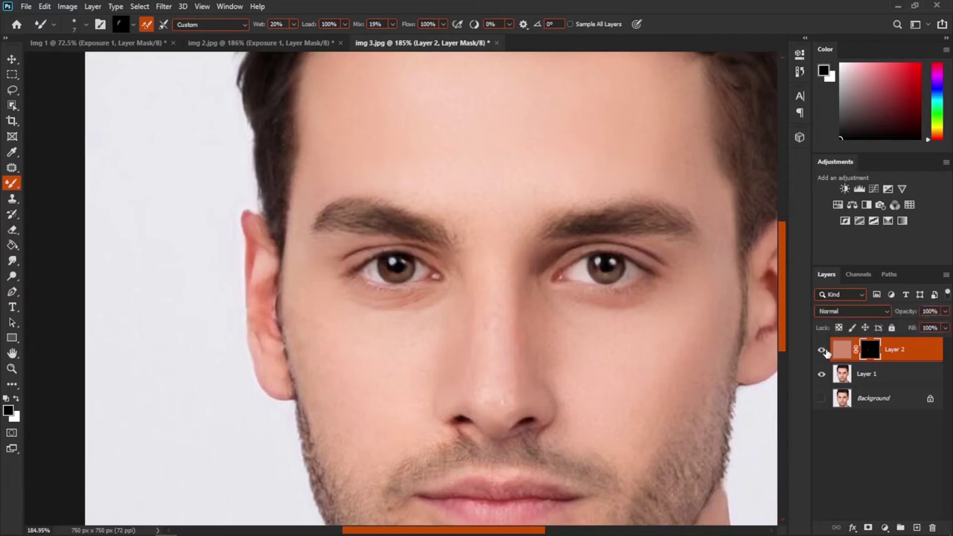
pyautogui.scroll(1, 403, 323)
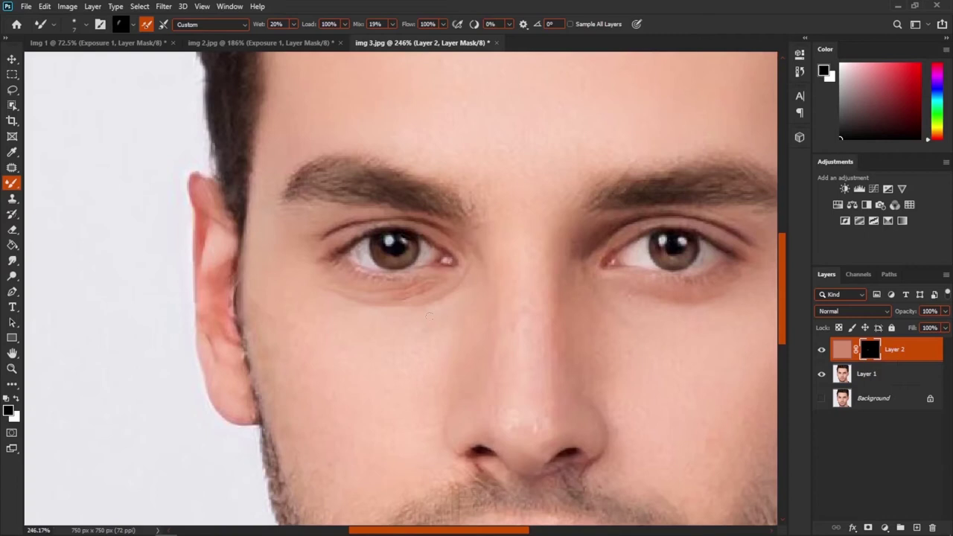
pyautogui.hscroll(1, 472, 283)
pyautogui.click(822, 350)
pyautogui.click(822, 350)
# Step: On the Layer 2 mask, paint a curved white line with a 2 px Brush under the right-hand eye, between its inner and outer corners
pyautogui.scroll(2, 548, 297)
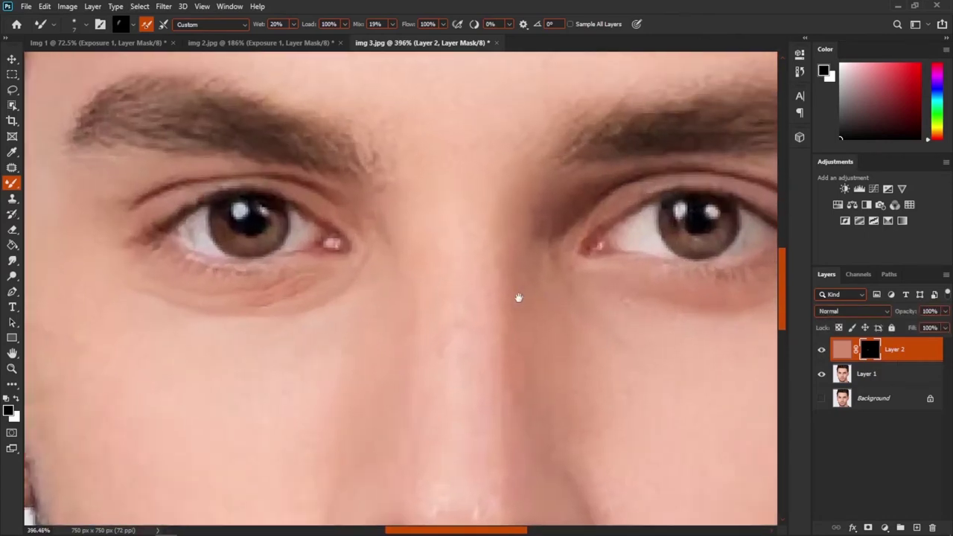
pyautogui.moveTo(549, 298); pyautogui.dragTo(304, 277)
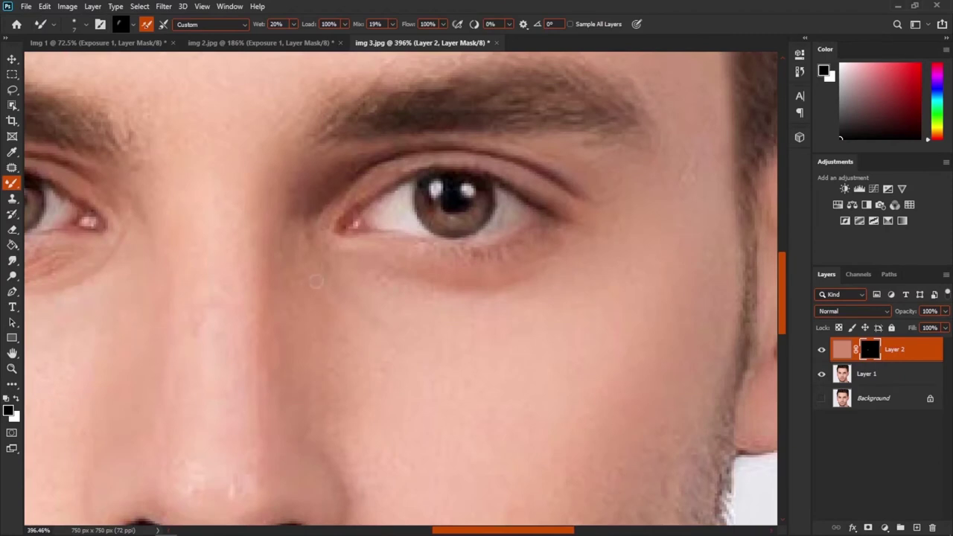
pyautogui.rightClick(11, 183)
pyautogui.click(40, 188)
pyautogui.press('x')
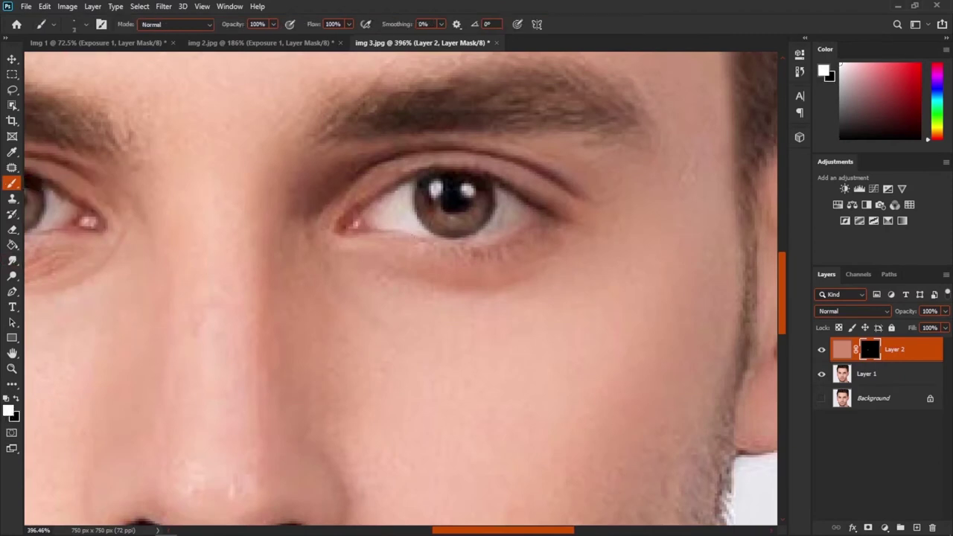
pyautogui.keyDown('alt'); pyautogui.rightClick(402, 248); pyautogui.keyUp('alt')
pyautogui.moveTo(381, 277)
pyautogui.mouseDown()
pyautogui.moveTo(433, 295)
pyautogui.moveTo(529, 284)
pyautogui.mouseUp()
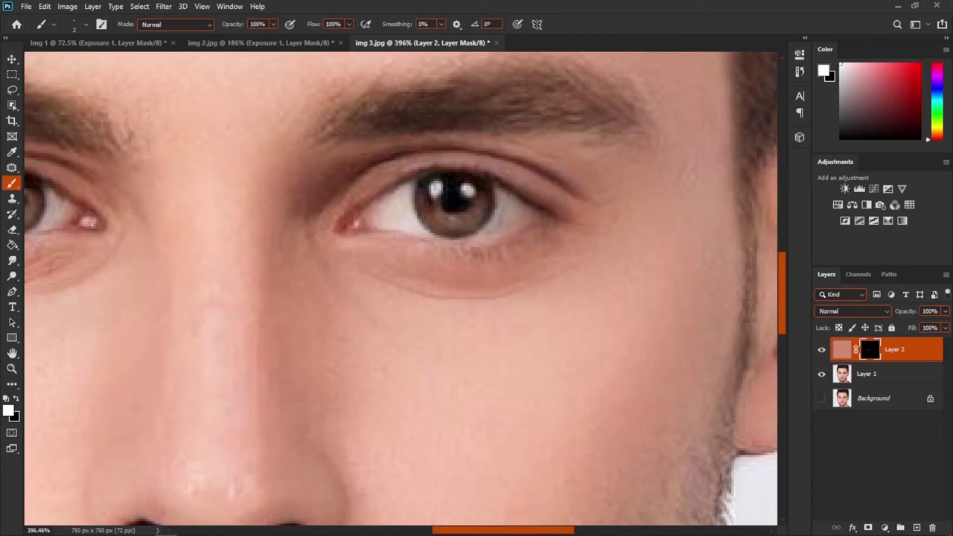
# Step: With the Mixer Brush at 3 px, blend the right-hand under-eye line in white, and thin and fade it with black
pyautogui.rightClick(12, 183)
pyautogui.click(67, 219)
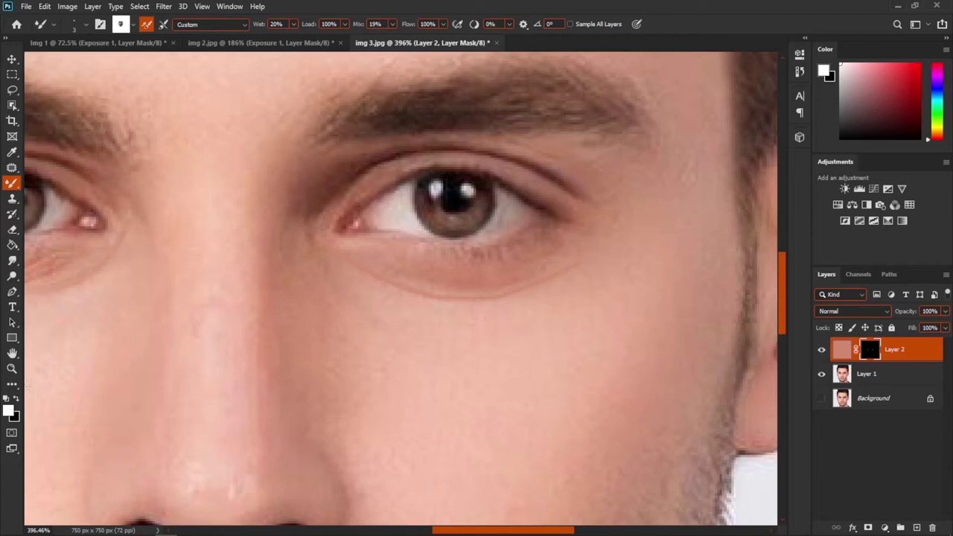
pyautogui.press('x')
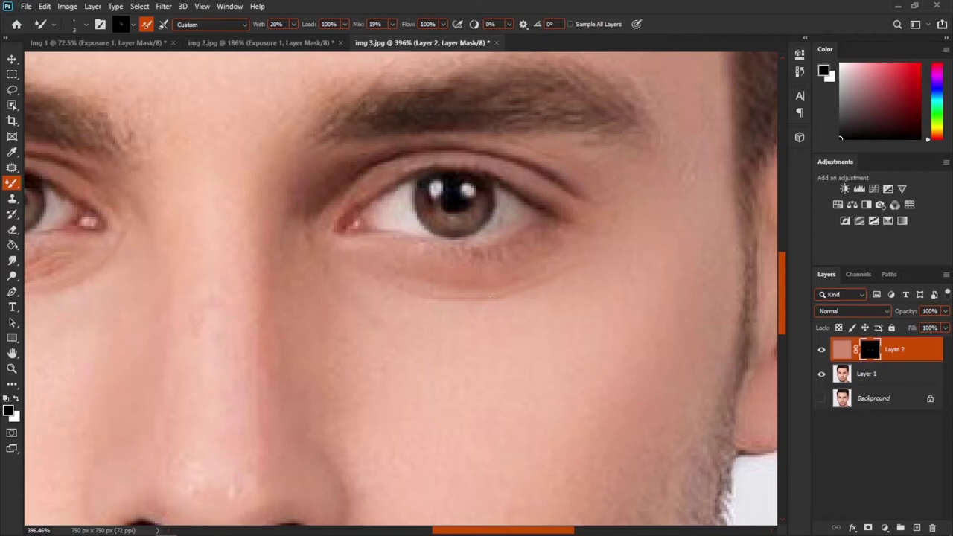
# Step: Compare both under-eye folds with and without Layer 2 by switching the layer's visibility off and on
pyautogui.hotkey('ctrl', '0')
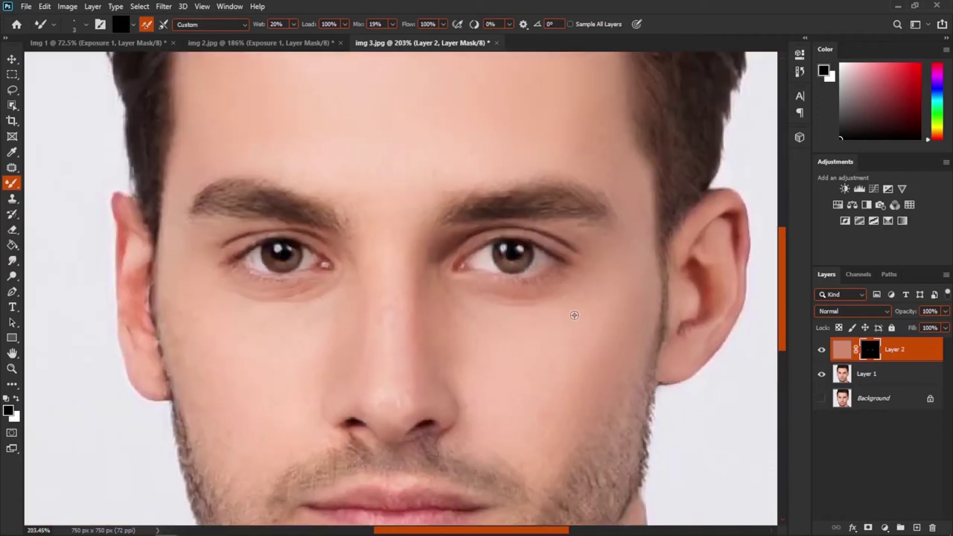
pyautogui.scroll(2, 574, 316)
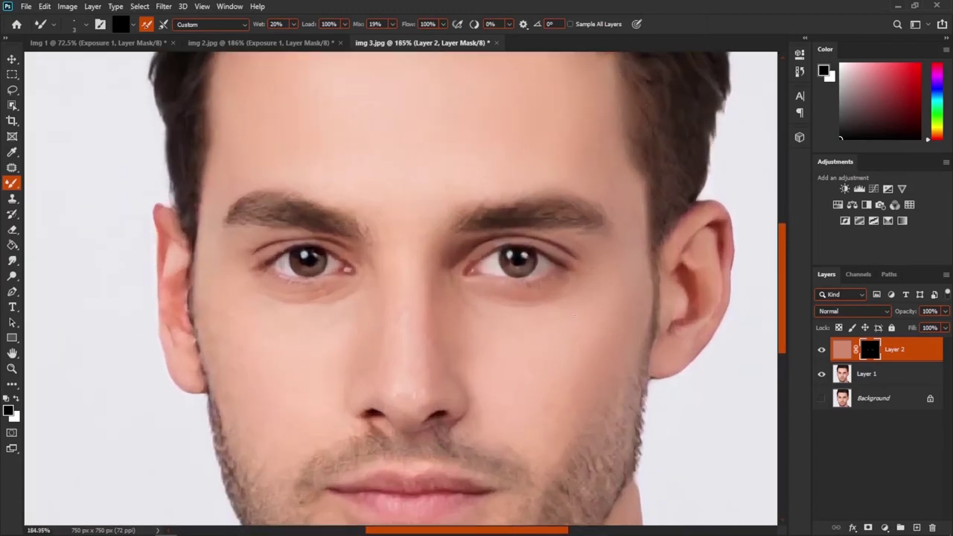
pyautogui.click(821, 351)
pyautogui.click(819, 353)
pyautogui.click(819, 352)
pyautogui.click(819, 353)
pyautogui.click(819, 355)
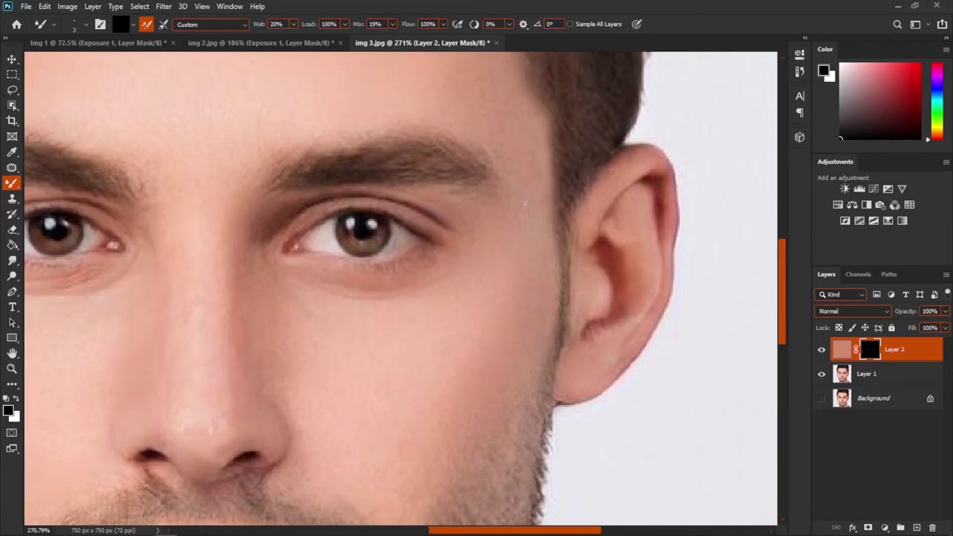
pyautogui.press('x')
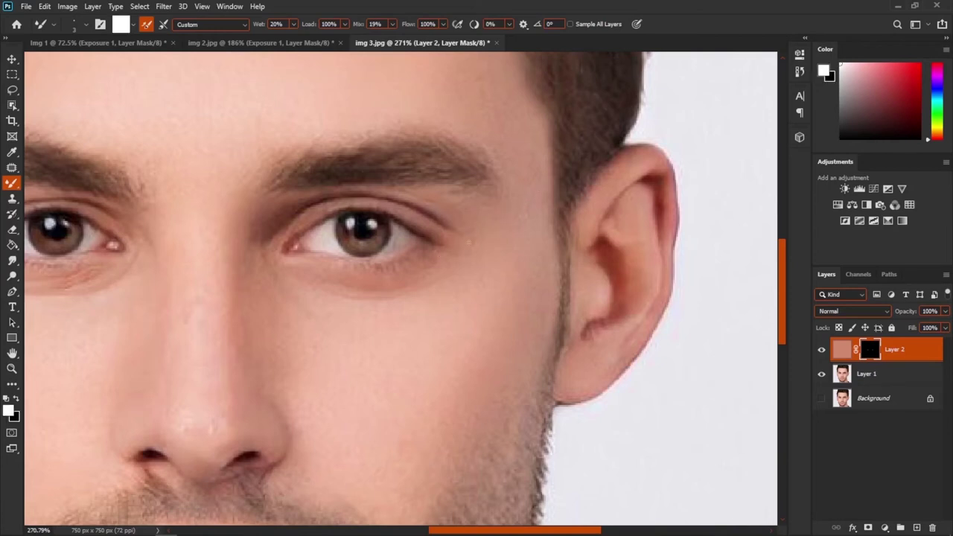
pyautogui.hscroll(-10, 470, 245)
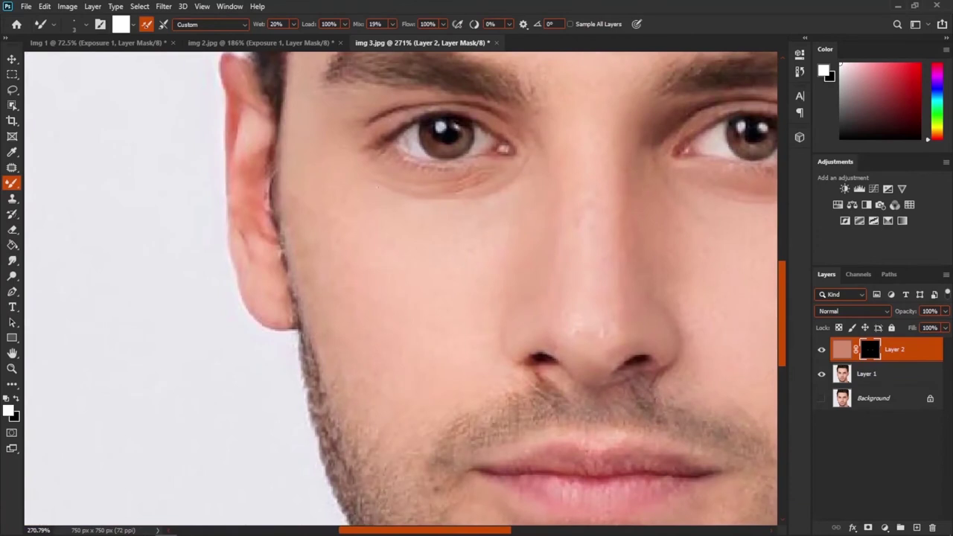
pyautogui.hscroll(8, 665, 206)
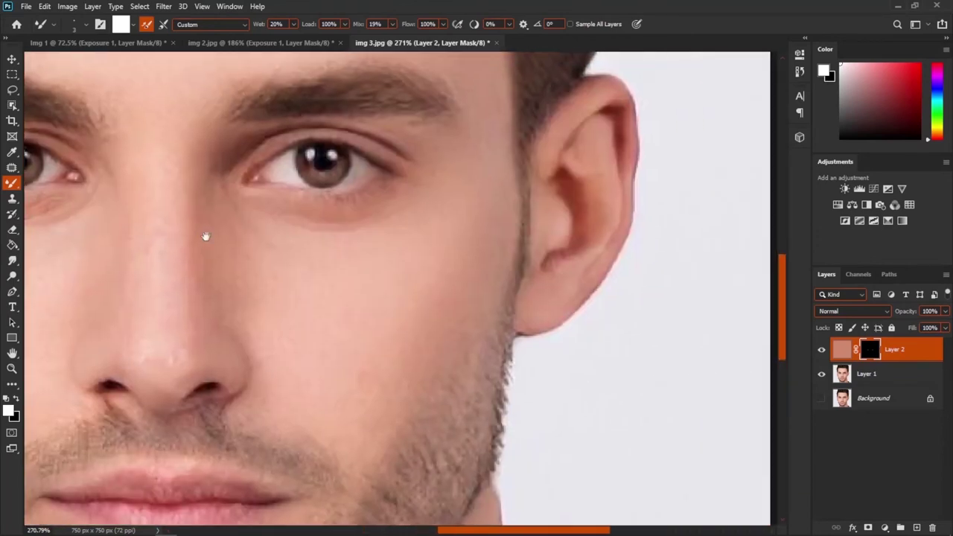
pyautogui.scroll(-1, 440, 224)
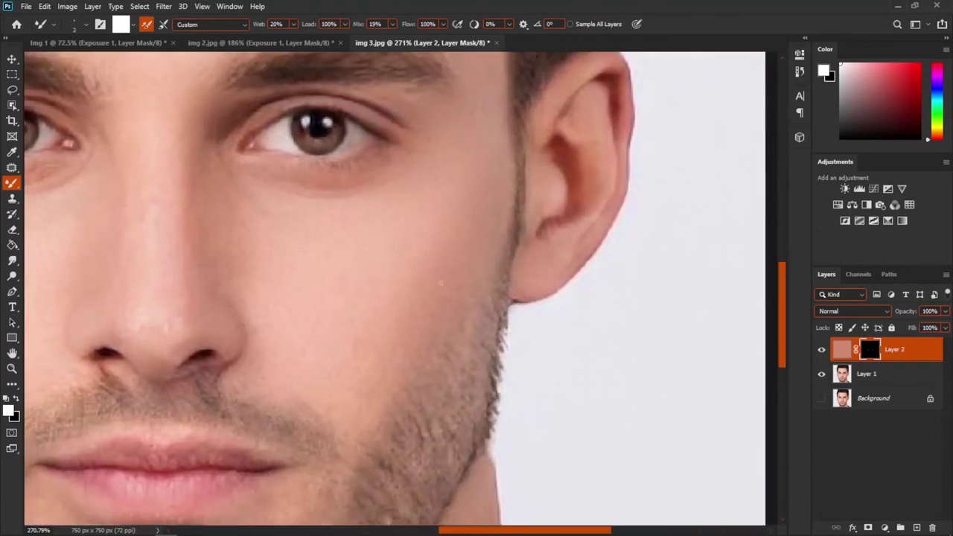
pyautogui.scroll(2, 434, 169)
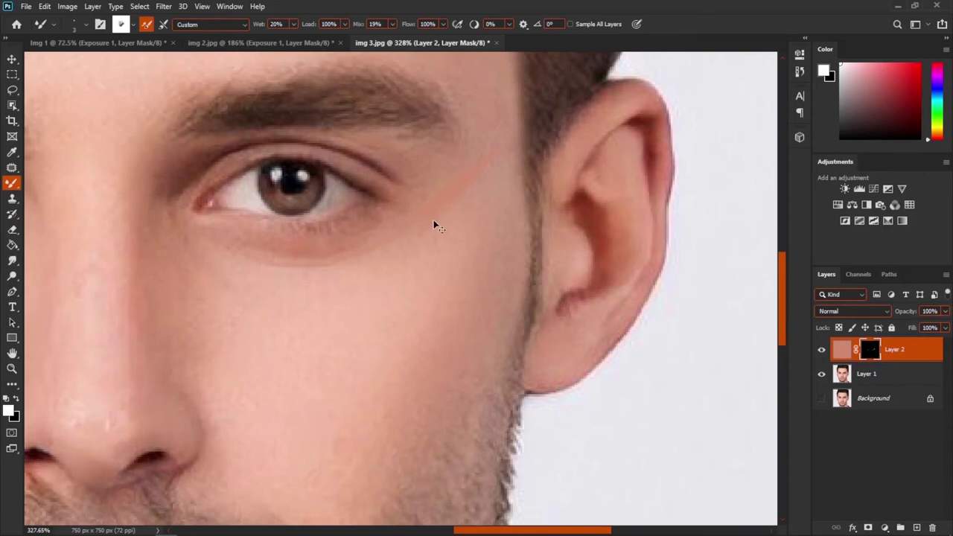
pyautogui.scroll(-2, 434, 221)
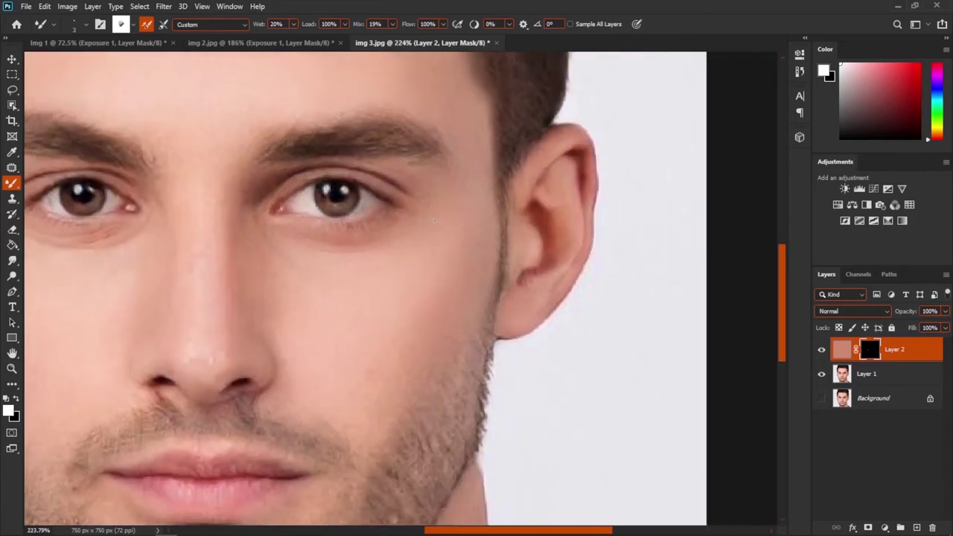
pyautogui.moveTo(412, 252); pyautogui.dragTo(397, 232)
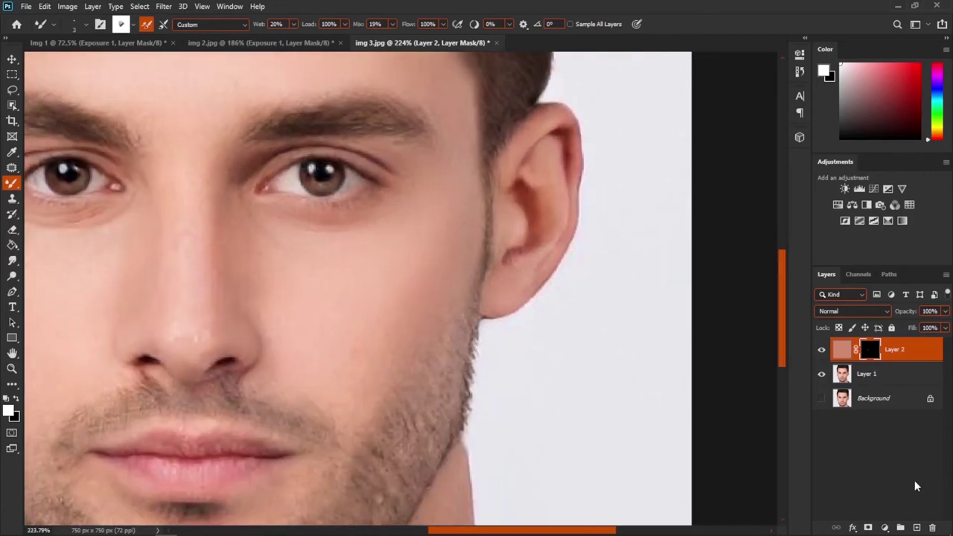
# Step: Add a new layer above Layer 2 and, with the Brush tool active, sample the dark reddish brown of the right-hand eye's upper-lid crease
pyautogui.click(917, 527)
pyautogui.scroll(1, 433, 210)
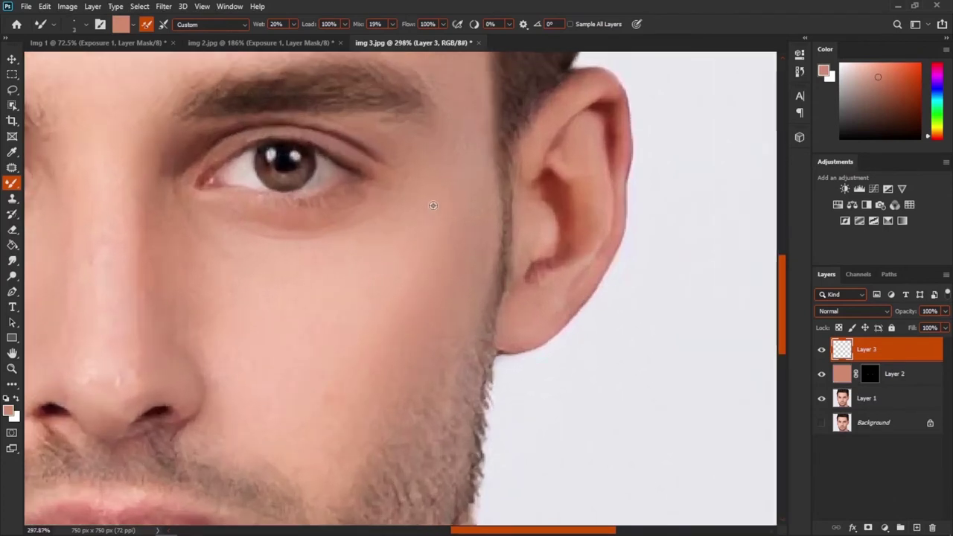
pyautogui.rightClick(12, 183)
pyautogui.click(63, 184)
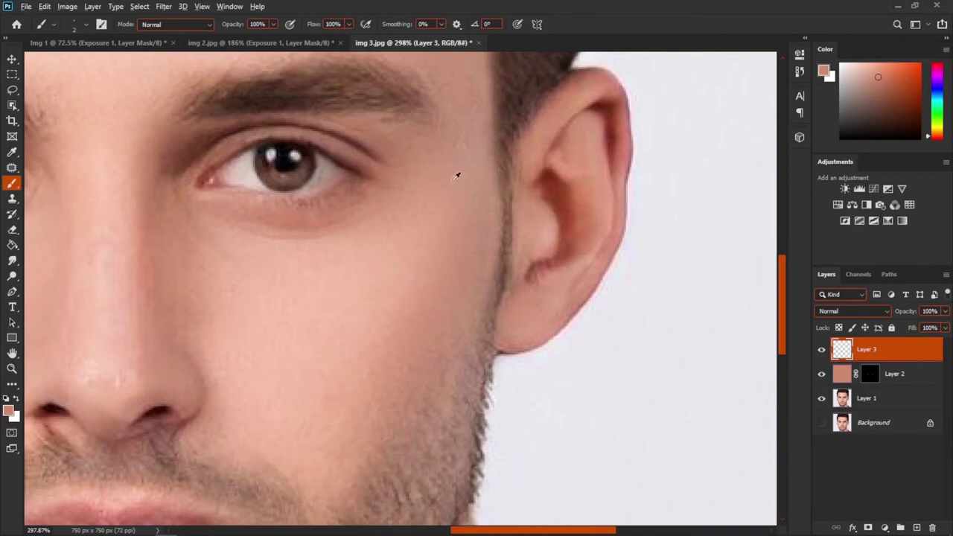
pyautogui.keyDown('alt'); pyautogui.click(381, 154); pyautogui.keyUp('alt')
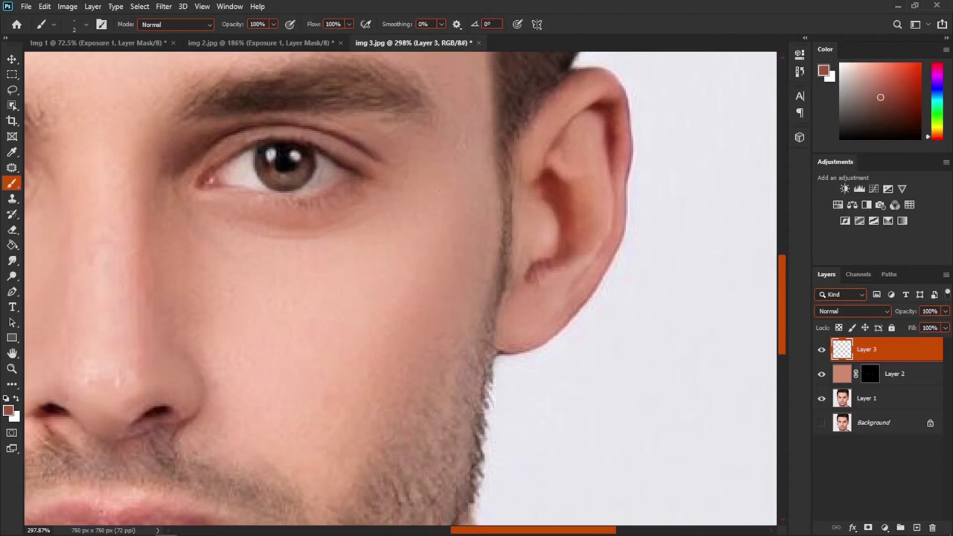
# Step: Fill Layer 3 with the sampled reddish brown and hide it with a black layer mask
pyautogui.scroll(-4, 556, 294)
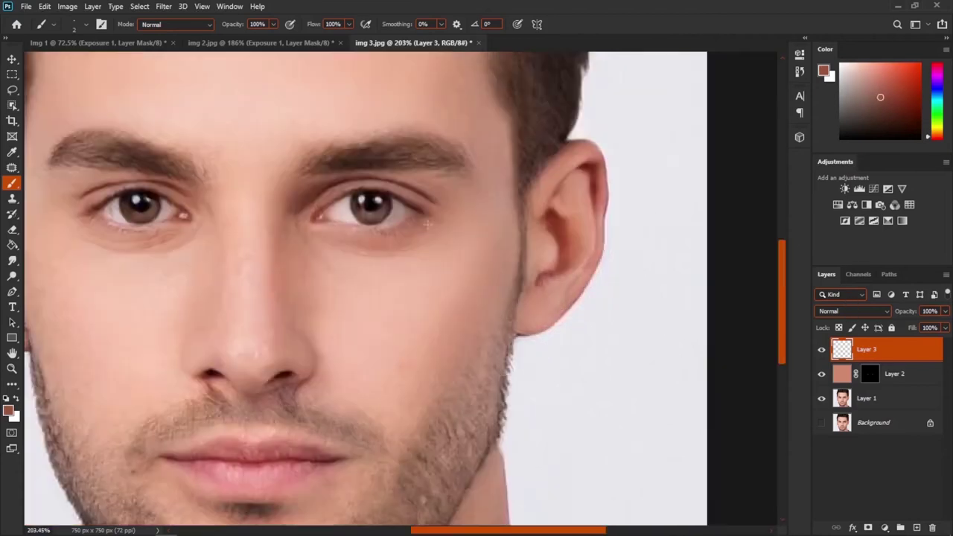
pyautogui.hotkey('alt', 'BackSpace')
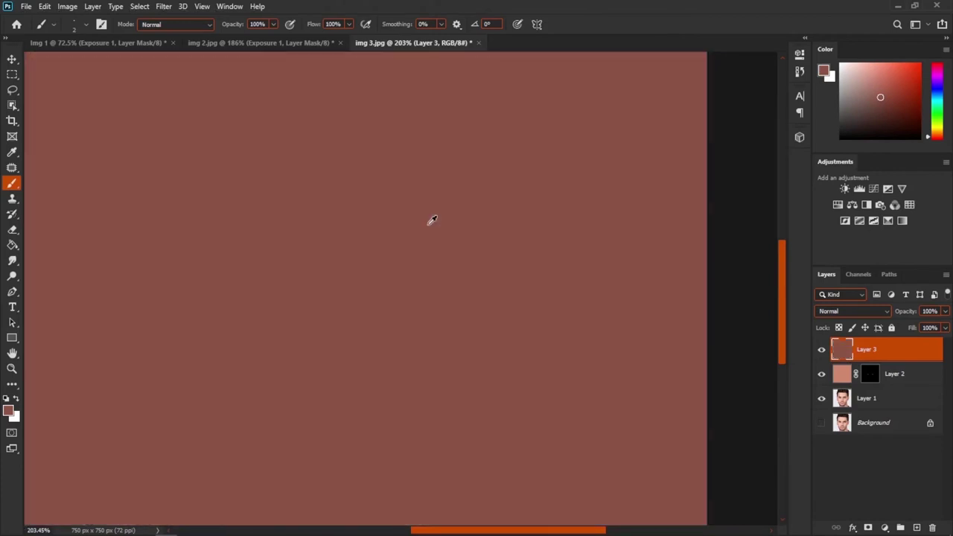
pyautogui.keyDown('alt'); pyautogui.click(869, 527); pyautogui.keyUp('alt')
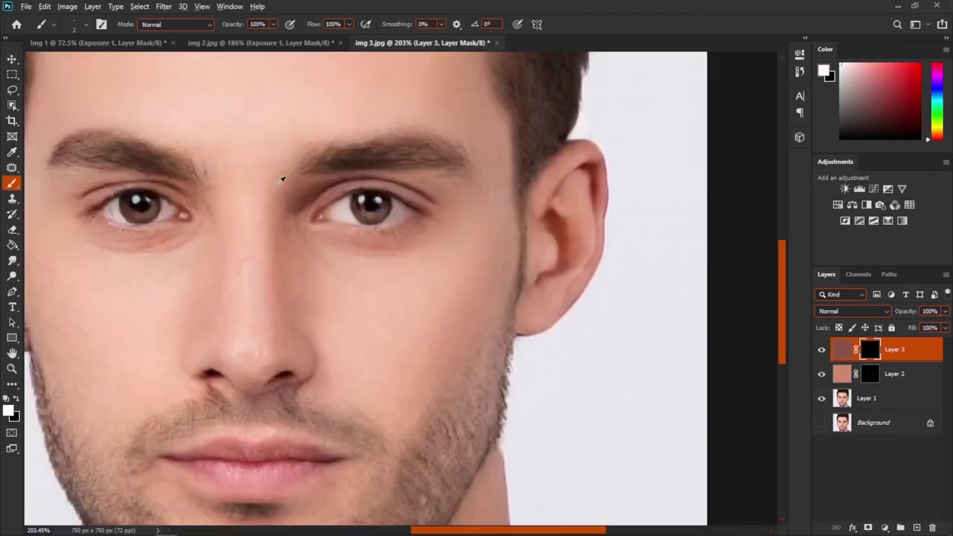
# Step: On the Layer 3 mask, paint three branching white wrinkle lines with a 2 px Brush, fanning out from the right-hand eye's outer corner
pyautogui.scroll(2, 129, 183)
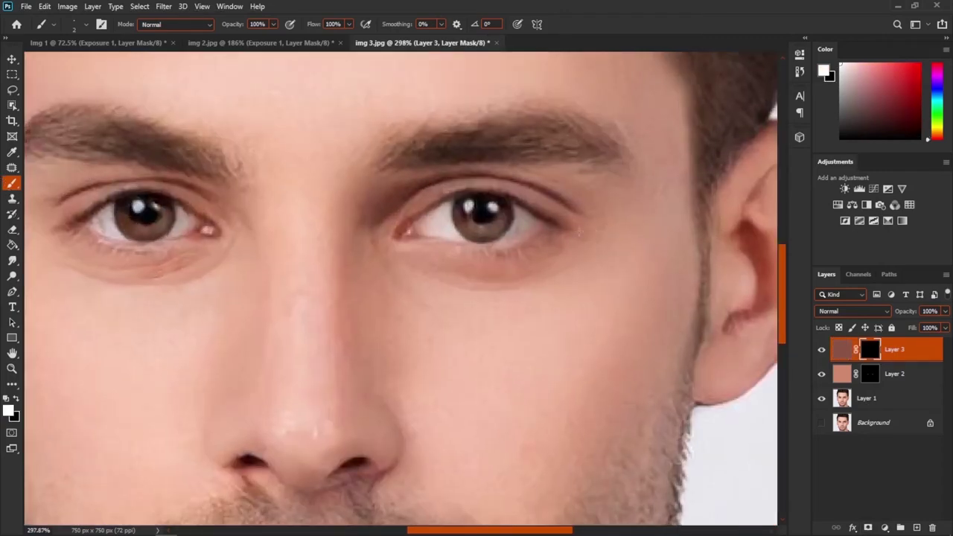
pyautogui.scroll(2, 580, 233)
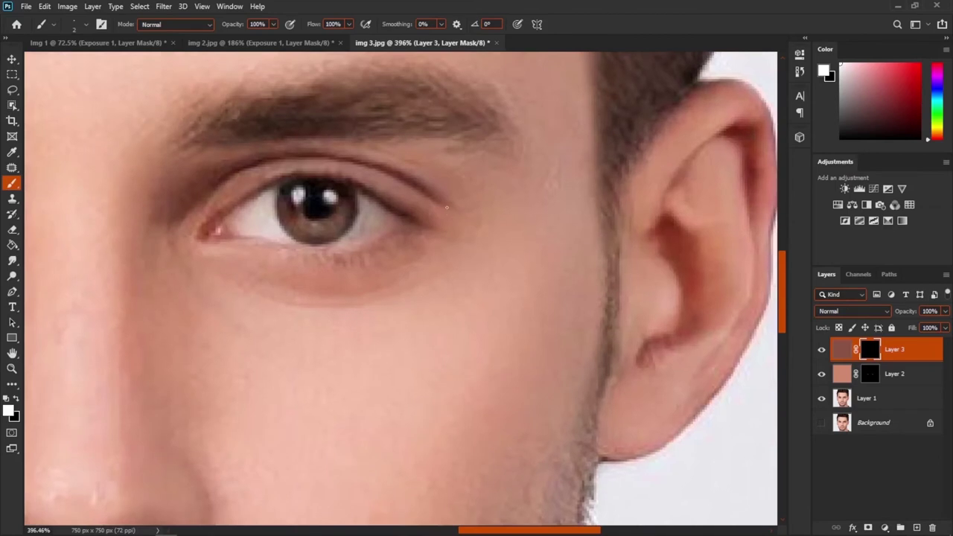
pyautogui.moveTo(446, 205)
pyautogui.mouseDown()
pyautogui.moveTo(506, 196)
pyautogui.moveTo(570, 138)
pyautogui.mouseUp()
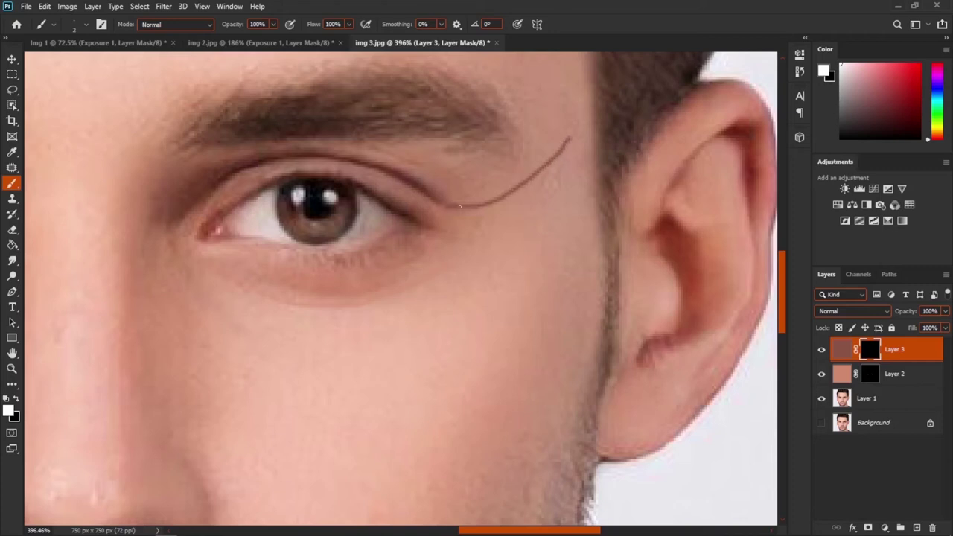
pyautogui.moveTo(492, 206); pyautogui.dragTo(552, 211)
pyautogui.hotkey('ctrl', 'z')
pyautogui.moveTo(460, 209); pyautogui.dragTo(542, 218)
pyautogui.moveTo(448, 210); pyautogui.dragTo(506, 233)
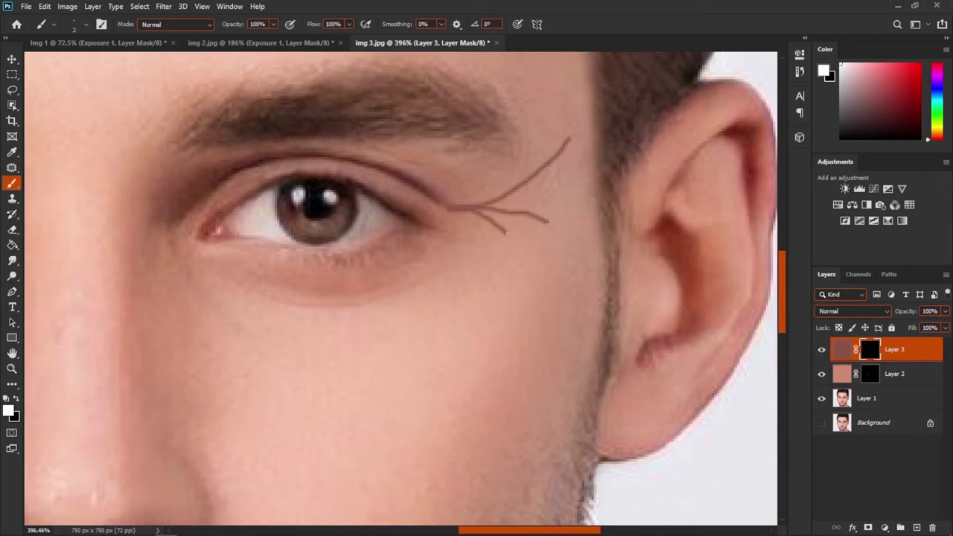
# Step: With the Mixer Brush at 3 px, thicken and blend the three wrinkle lines in white along their lengths
pyautogui.rightClick(12, 183)
pyautogui.click(64, 218)
pyautogui.keyDown('alt'); pyautogui.rightClick(573, 136); pyautogui.keyUp('alt')
pyautogui.moveTo(542, 172)
pyautogui.mouseDown()
pyautogui.moveTo(492, 205)
pyautogui.moveTo(437, 212)
pyautogui.moveTo(521, 212)
pyautogui.mouseUp()
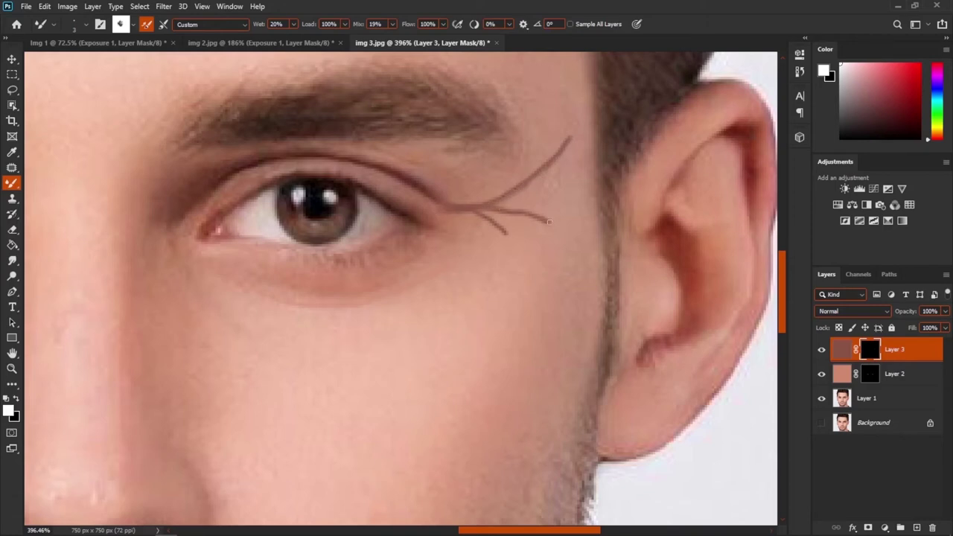
pyautogui.moveTo(508, 235); pyautogui.dragTo(436, 212)
# Step: Thin and fade the wrinkle lines beside the right-hand eye with black, using the Mixer Brush at 3 px
pyautogui.press('x')
pyautogui.keyDown('alt'); pyautogui.rightClick(569, 137); pyautogui.keyUp('alt')
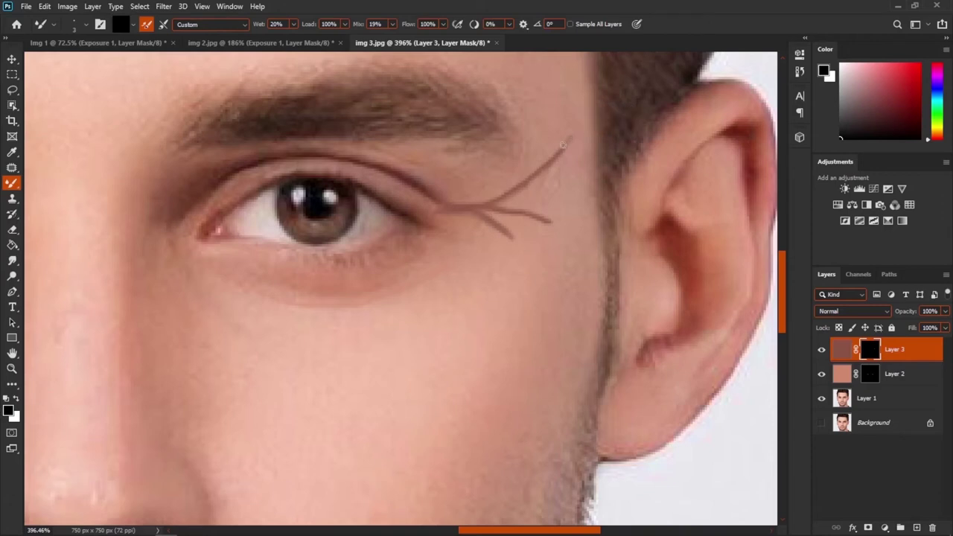
pyautogui.moveTo(552, 158); pyautogui.dragTo(483, 205)
pyautogui.keyDown('alt'); pyautogui.rightClick(523, 162); pyautogui.keyUp('alt')
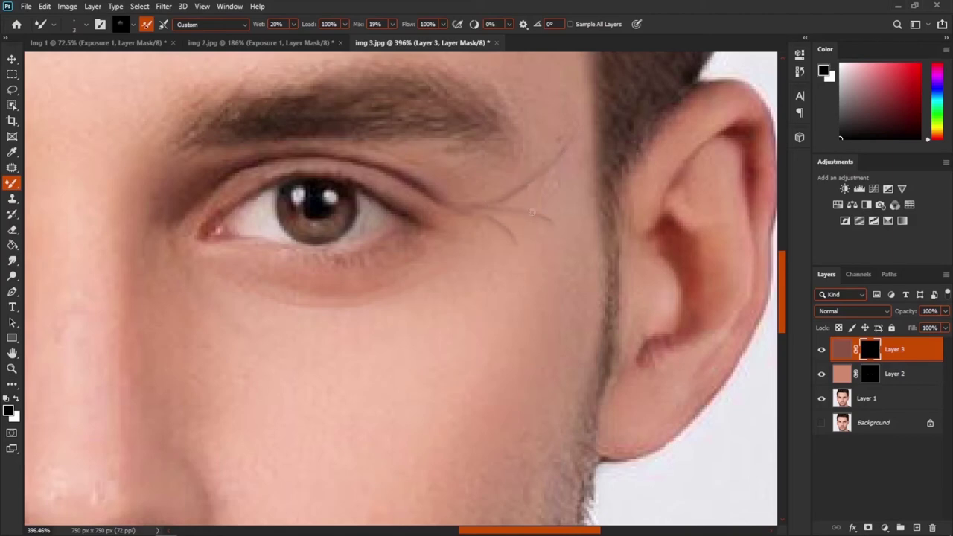
pyautogui.scroll(-5, 549, 238)
pyautogui.scroll(2, 568, 232)
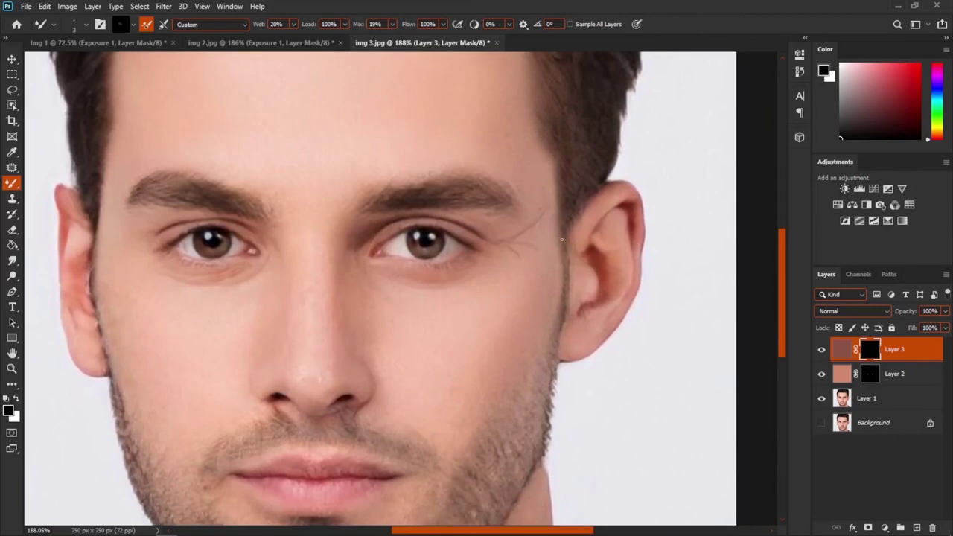
pyautogui.scroll(1, 521, 239)
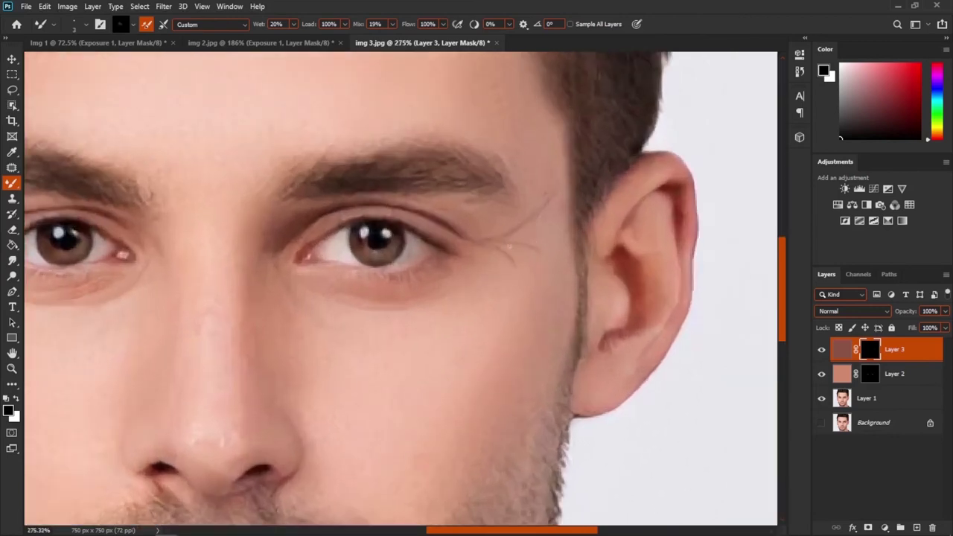
pyautogui.scroll(1, 506, 241)
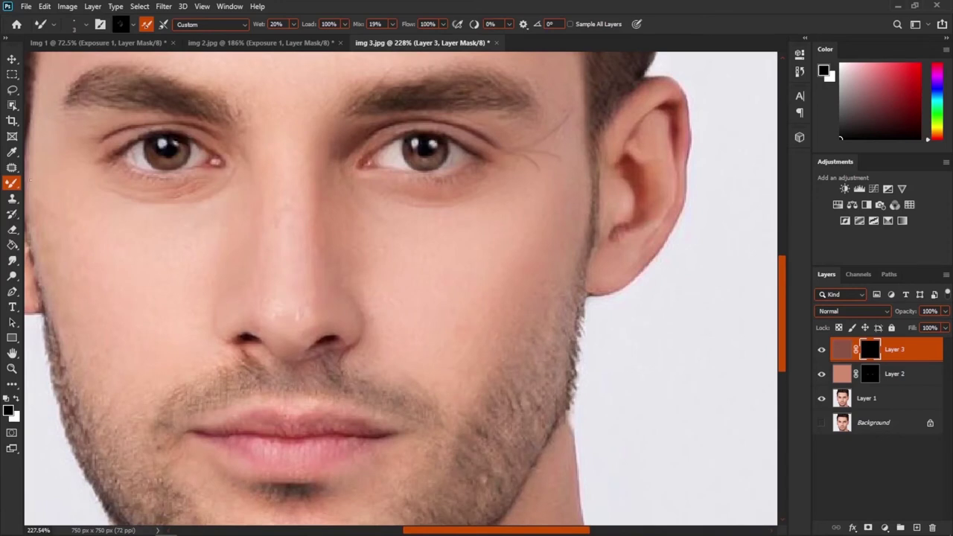
# Step: On the Layer 3 mask, paint a curved white smile line with the Brush at about 8 px, from the nose's side down past the mouth corner
pyautogui.rightClick(12, 184)
pyautogui.click(30, 182)
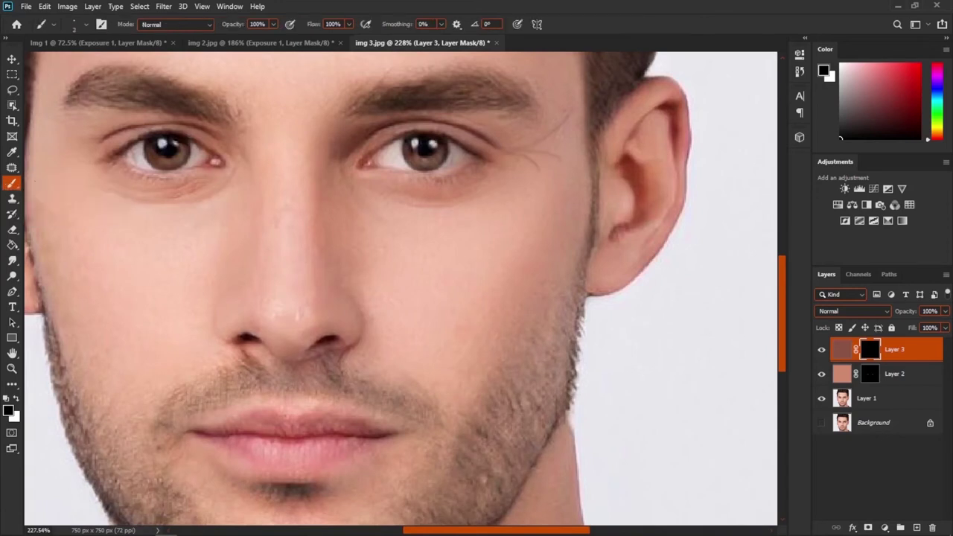
pyautogui.keyDown('alt'); pyautogui.rightClick(368, 271); pyautogui.keyUp('alt')
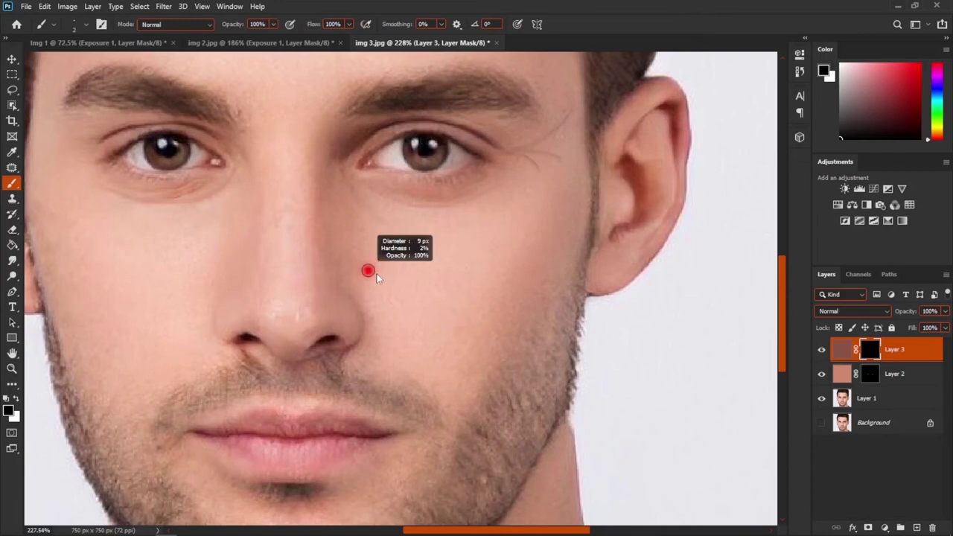
pyautogui.press('x')
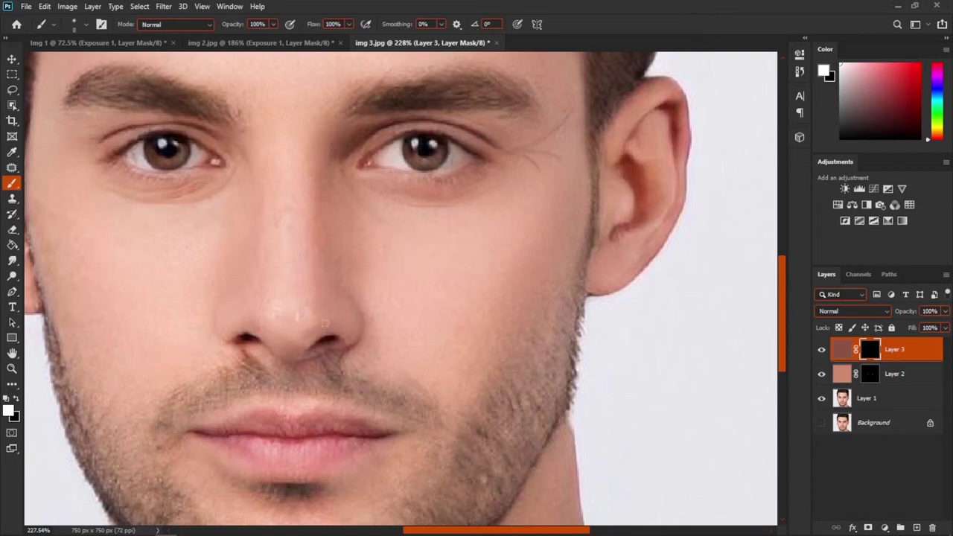
pyautogui.moveTo(333, 299)
pyautogui.mouseDown()
pyautogui.moveTo(356, 283)
pyautogui.moveTo(440, 361)
pyautogui.moveTo(449, 382)
pyautogui.moveTo(440, 419)
pyautogui.moveTo(411, 467)
pyautogui.mouseUp()
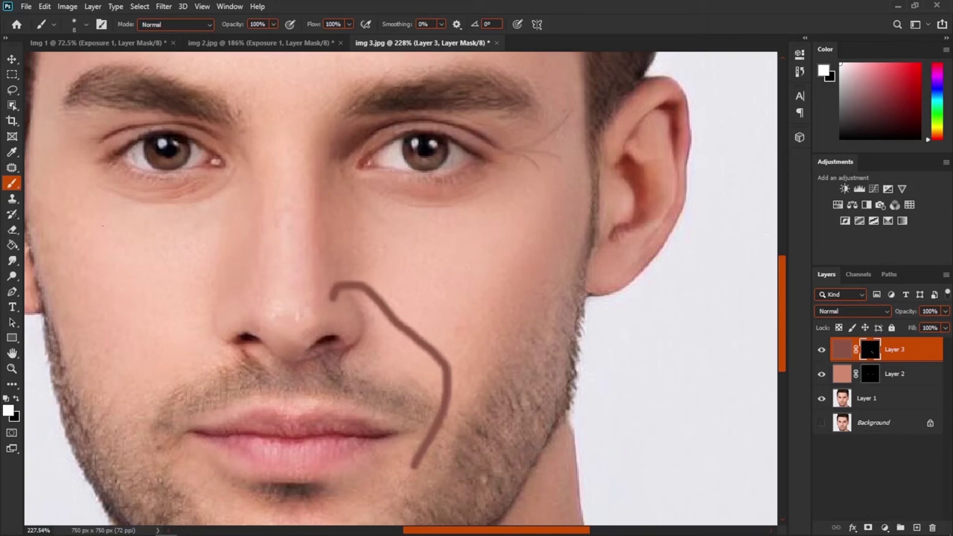
# Step: Thicken the smile line along its length in white with an enlarged Mixer Brush
pyautogui.rightClick(12, 183)
pyautogui.click(67, 217)
pyautogui.keyDown('alt'); pyautogui.rightClick(362, 277); pyautogui.keyUp('alt')
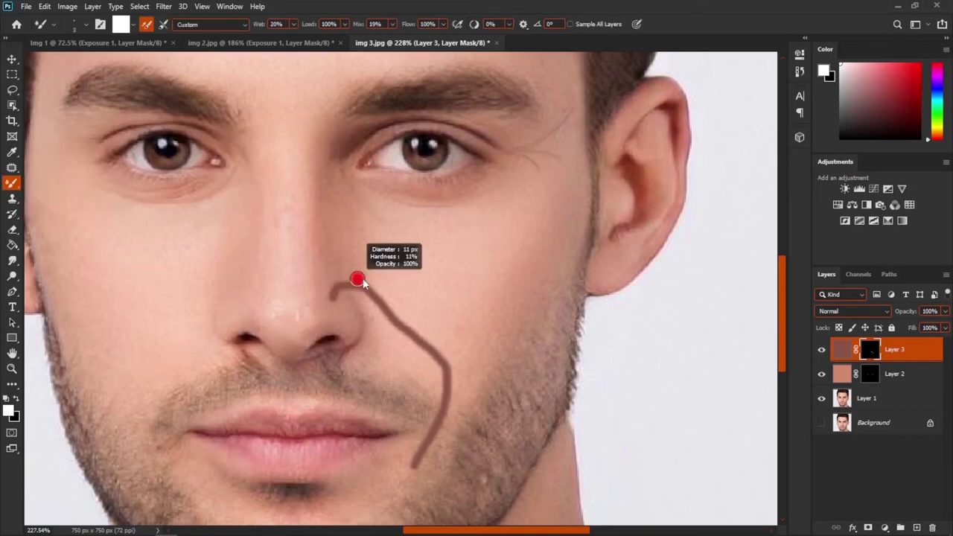
pyautogui.moveTo(327, 302)
pyautogui.mouseDown()
pyautogui.moveTo(329, 291)
pyautogui.moveTo(356, 285)
pyautogui.moveTo(436, 360)
pyautogui.moveTo(448, 392)
pyautogui.moveTo(417, 460)
pyautogui.moveTo(446, 381)
pyautogui.moveTo(430, 349)
pyautogui.moveTo(372, 298)
pyautogui.moveTo(344, 281)
pyautogui.moveTo(325, 301)
pyautogui.moveTo(293, 230)
pyautogui.moveTo(337, 237)
pyautogui.mouseUp()
# Step: Taper the smile line's edges and both ends in black with the Mixer Brush at 14 px
pyautogui.click(16, 400)
pyautogui.scroll(5, 395, 338)
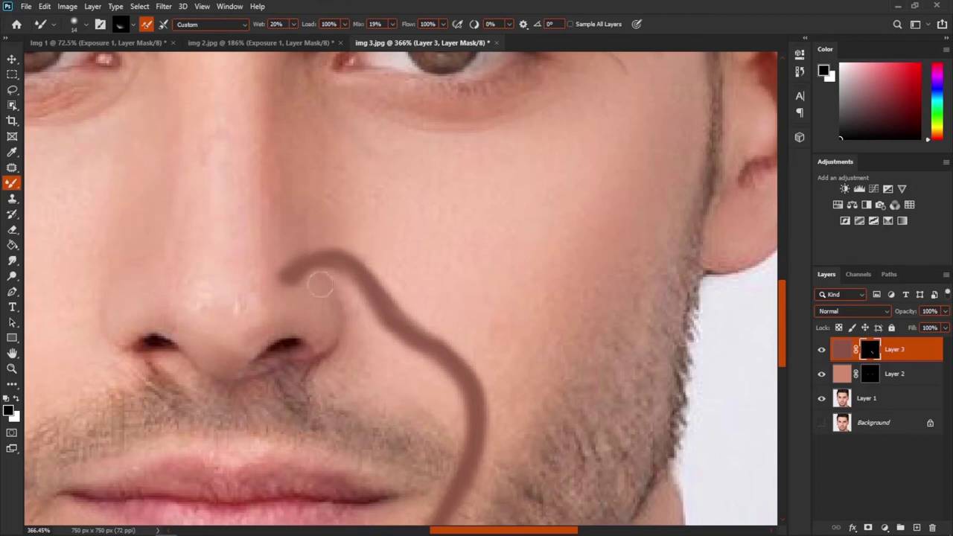
pyautogui.moveTo(277, 302)
pyautogui.mouseDown()
pyautogui.moveTo(285, 253)
pyautogui.moveTo(301, 240)
pyautogui.mouseUp()
pyautogui.moveTo(361, 265); pyautogui.dragTo(351, 189)
pyautogui.moveTo(450, 453)
pyautogui.mouseDown()
pyautogui.moveTo(430, 461)
pyautogui.moveTo(451, 442)
pyautogui.mouseUp()
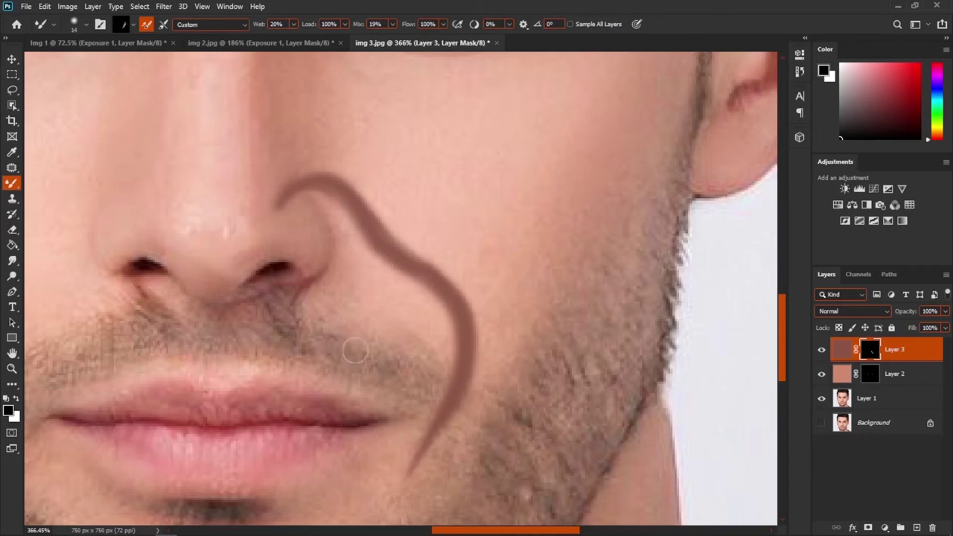
# Step: Lighten the middle of the smile line in black along its length, using the Mixer Brush at about 3 to 7 px
pyautogui.keyDown('alt'); pyautogui.rightClick(307, 187); pyautogui.keyUp('alt')
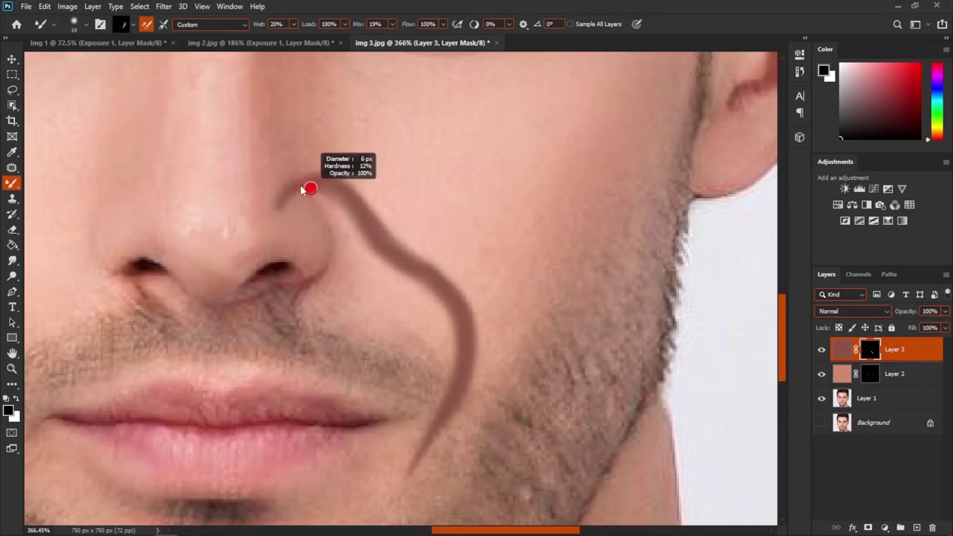
pyautogui.moveTo(302, 185)
pyautogui.mouseDown()
pyautogui.moveTo(346, 196)
pyautogui.moveTo(447, 288)
pyautogui.moveTo(462, 318)
pyautogui.moveTo(459, 382)
pyautogui.mouseUp()
pyautogui.keyDown('alt'); pyautogui.rightClick(461, 384); pyautogui.keyUp('alt')
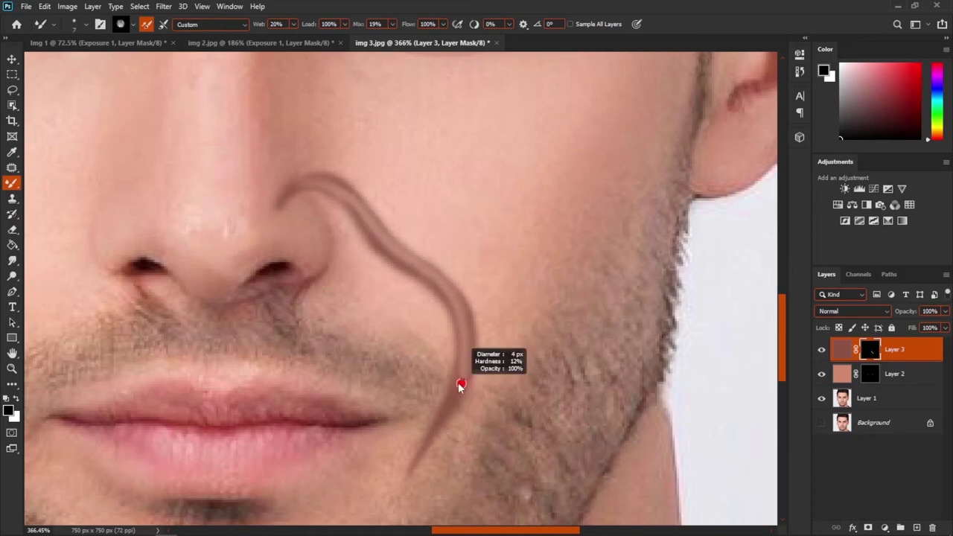
pyautogui.moveTo(460, 384); pyautogui.dragTo(422, 452)
pyautogui.keyDown('alt'); pyautogui.rightClick(454, 404); pyautogui.keyUp('alt')
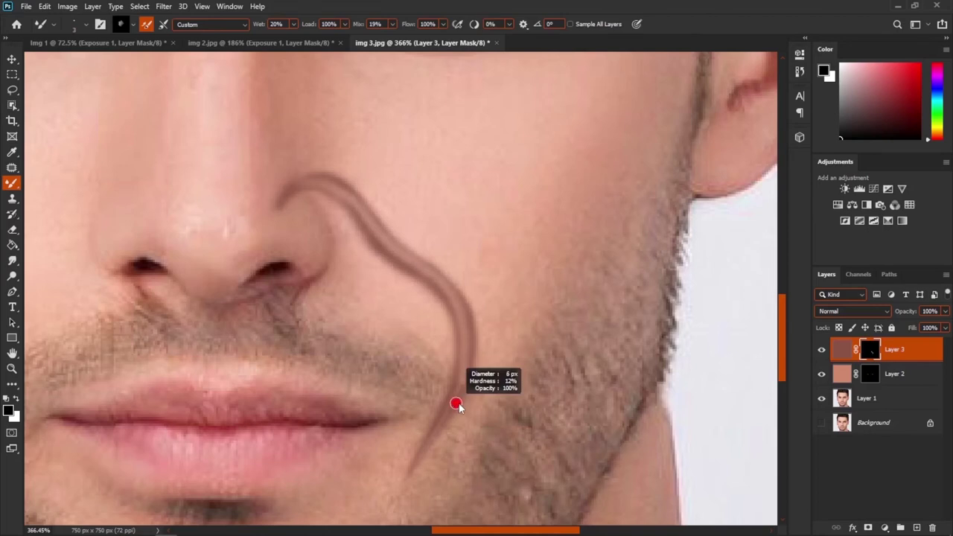
pyautogui.moveTo(458, 380); pyautogui.dragTo(405, 475)
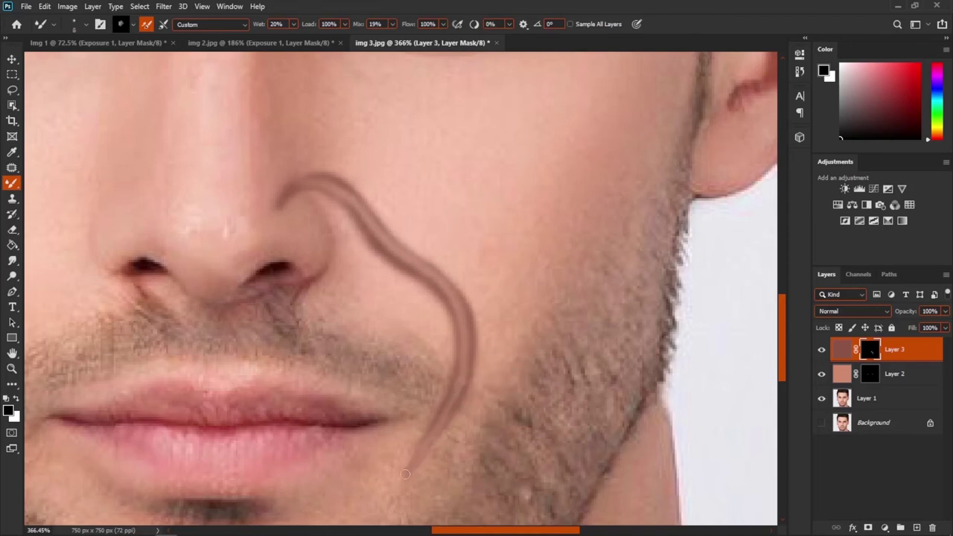
pyautogui.moveTo(314, 186)
pyautogui.mouseDown()
pyautogui.moveTo(280, 198)
pyautogui.moveTo(304, 184)
pyautogui.moveTo(345, 186)
pyautogui.moveTo(382, 243)
pyautogui.moveTo(460, 309)
pyautogui.moveTo(463, 370)
pyautogui.moveTo(400, 483)
pyautogui.mouseUp()
# Step: Fade the smile line's upper end and outer edge into the cheek in black, using the Mixer Brush at 13 px and 22 px
pyautogui.scroll(-1, 444, 295)
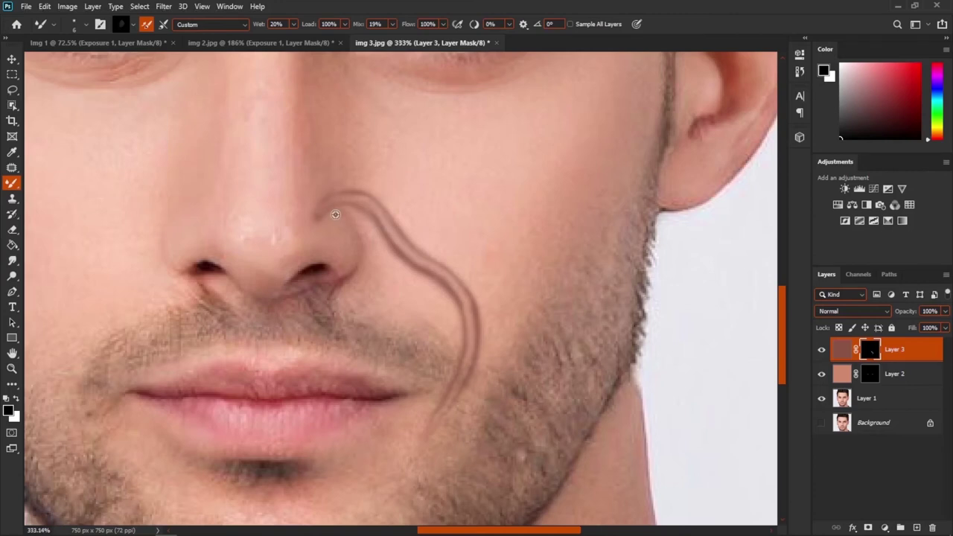
pyautogui.scroll(1, 336, 214)
pyautogui.moveTo(319, 226); pyautogui.dragTo(368, 236)
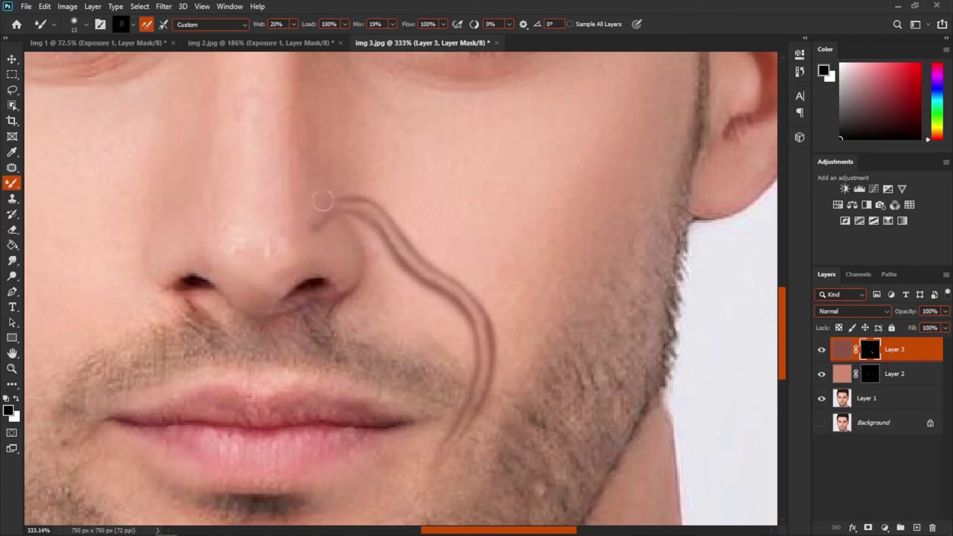
pyautogui.moveTo(334, 192); pyautogui.dragTo(379, 192)
pyautogui.keyDown('alt'); pyautogui.rightClick(399, 198); pyautogui.keyUp('alt')
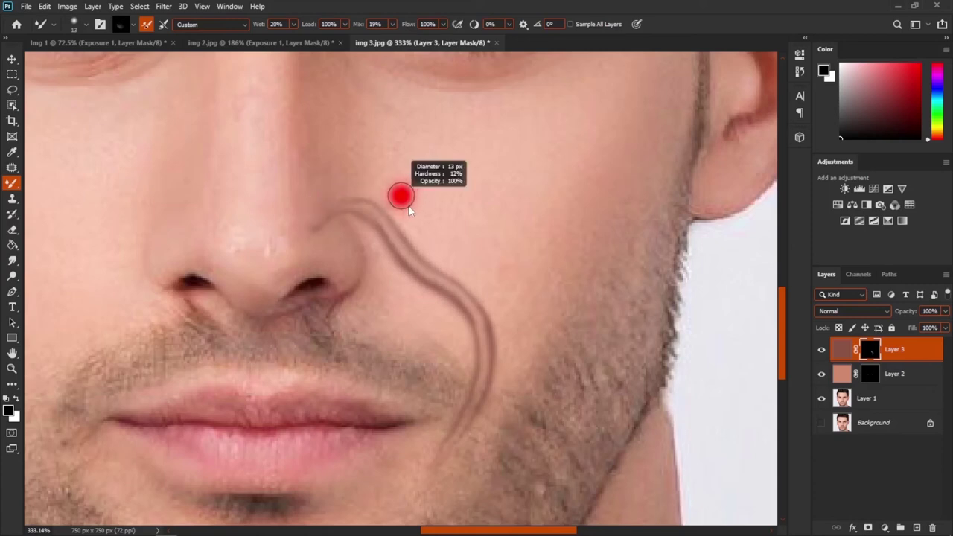
pyautogui.keyDown('alt'); pyautogui.rightClick(356, 189); pyautogui.keyUp('alt')
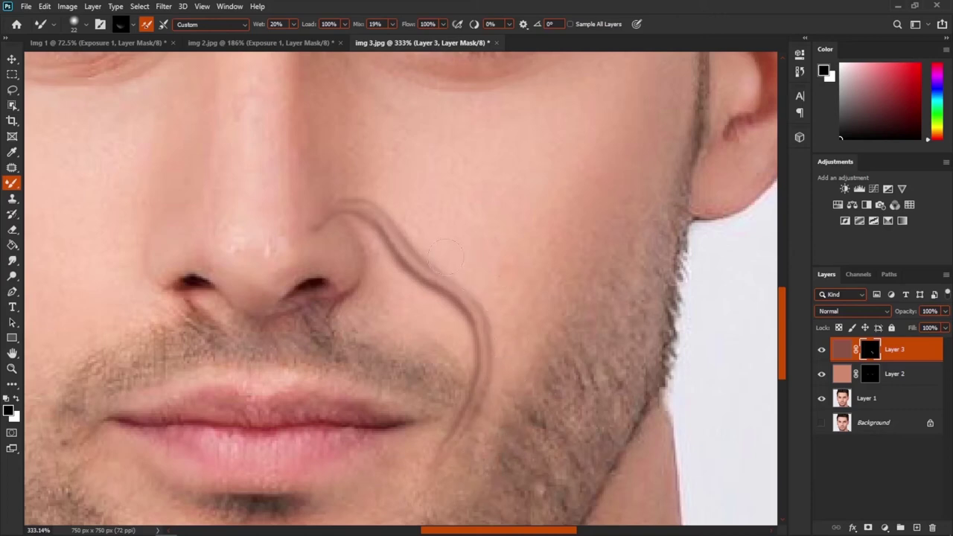
pyautogui.scroll(-6, 325, 221)
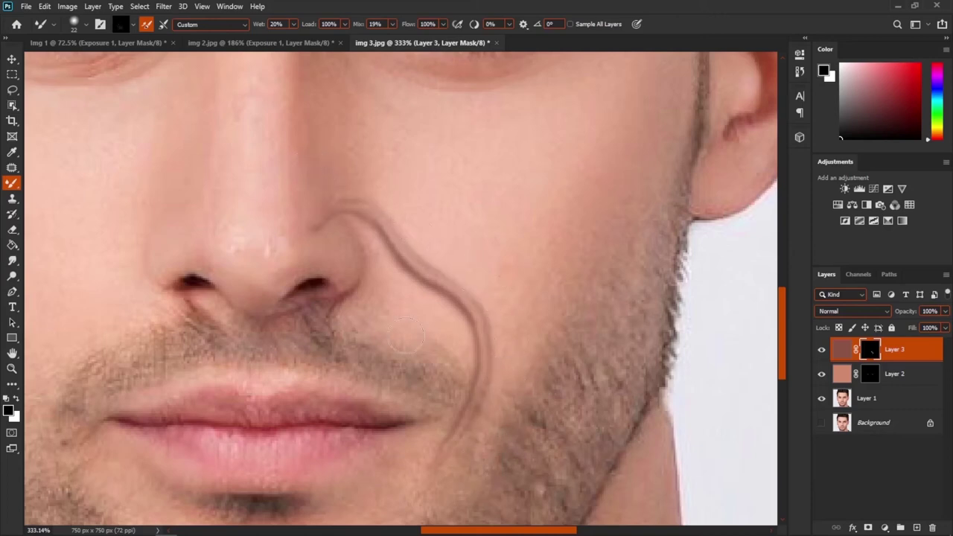
pyautogui.scroll(5, 414, 353)
pyautogui.scroll(1, 414, 353)
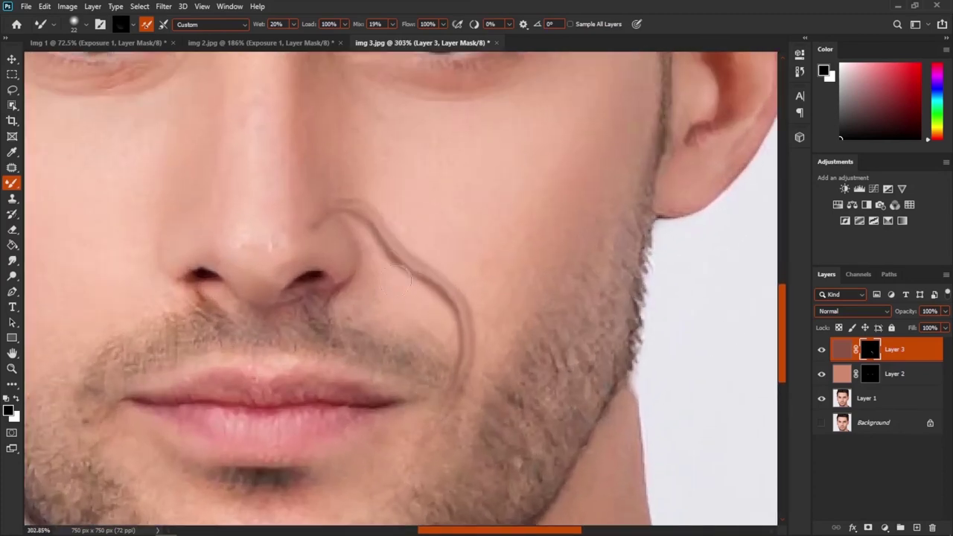
# Step: Refine the smile fold's inner area in black from the nose to the lower end, using the Mixer Brush at 6 px
pyautogui.keyDown('alt'); pyautogui.rightClick(385, 270); pyautogui.keyUp('alt')
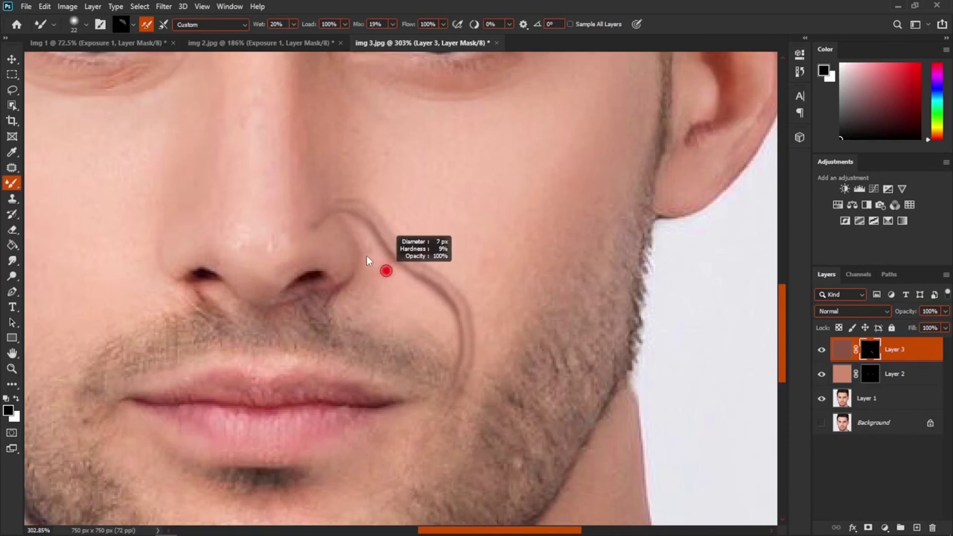
pyautogui.moveTo(366, 259); pyautogui.dragTo(365, 259)
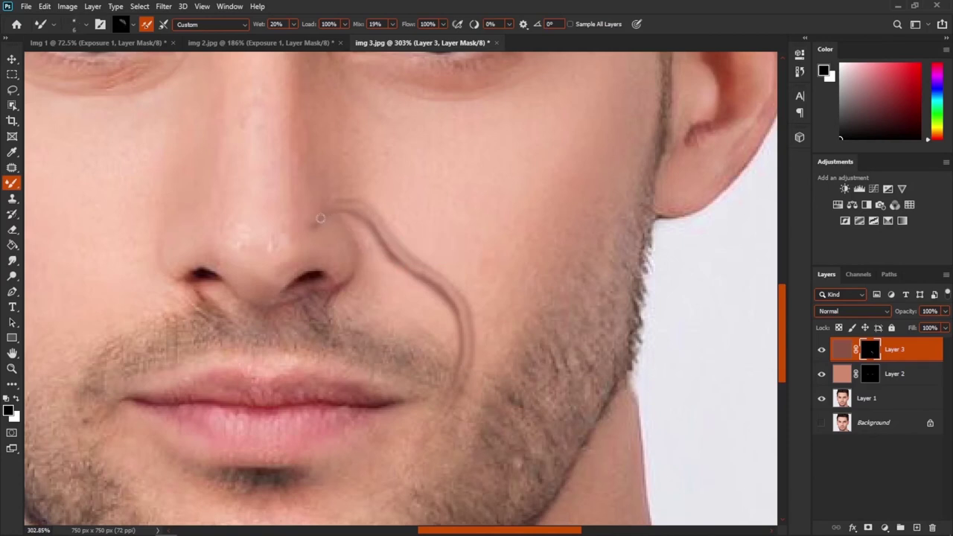
pyautogui.moveTo(329, 211); pyautogui.dragTo(364, 210)
pyautogui.moveTo(395, 247)
pyautogui.mouseDown()
pyautogui.moveTo(468, 327)
pyautogui.moveTo(446, 432)
pyautogui.mouseUp()
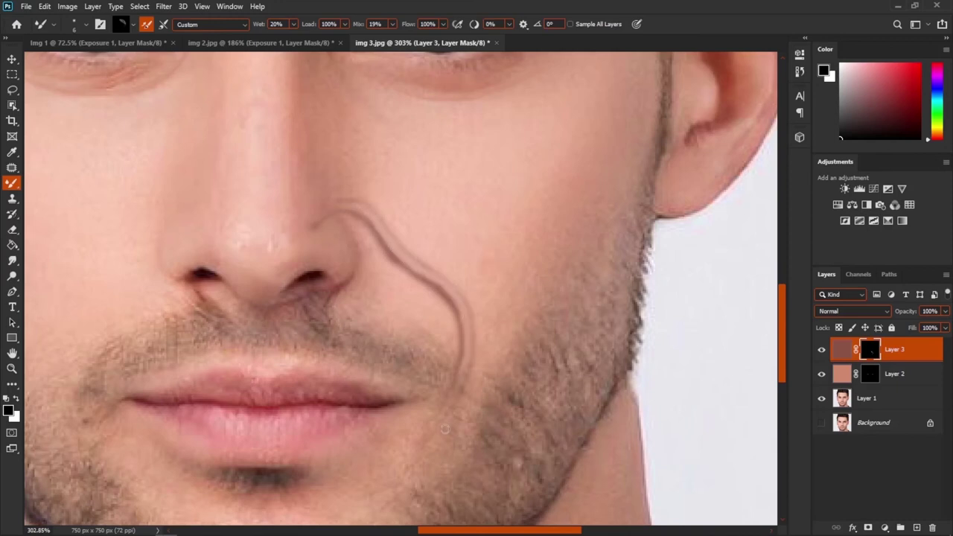
# Step: Soften the smile fold's outer edge beside the nose and cheek in black with the Mixer Brush at 19 px
pyautogui.scroll(-4, 417, 262)
pyautogui.scroll(5, 370, 222)
pyautogui.moveTo(386, 215); pyautogui.dragTo(399, 212)
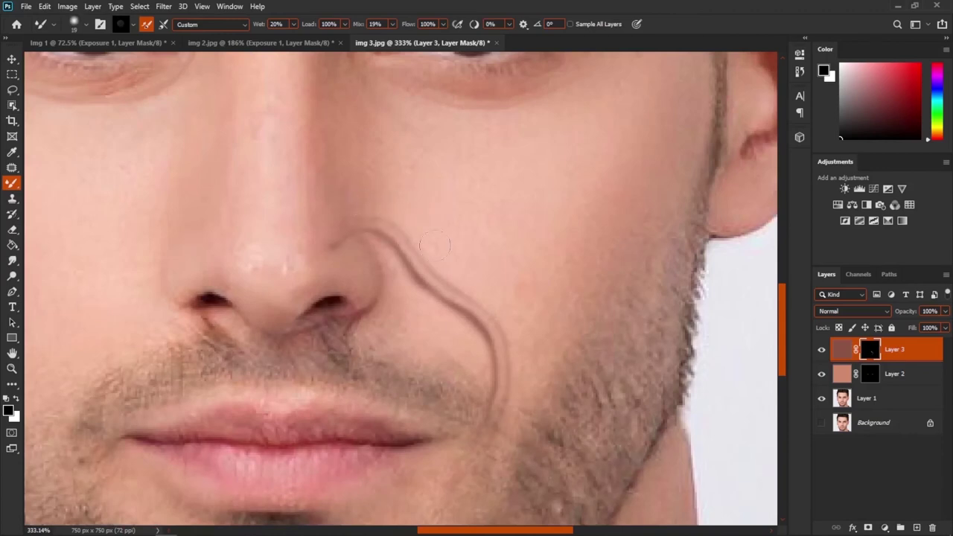
pyautogui.scroll(-4, 530, 394)
pyautogui.scroll(3, 458, 323)
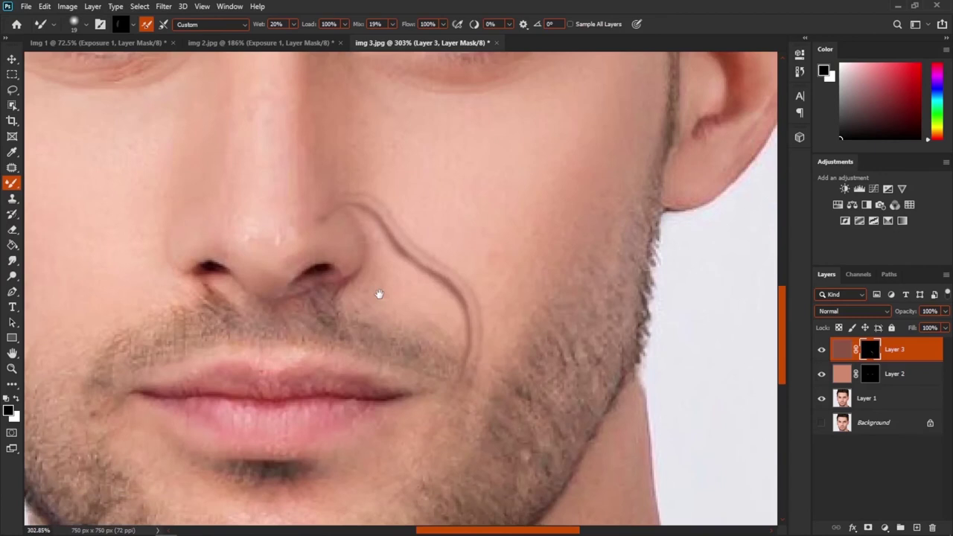
pyautogui.moveTo(548, 181); pyautogui.dragTo(526, 167)
# Step: Paint two nearly parallel, slightly wavy white lines across the cheek beside the smile fold with the Brush at 2 px
pyautogui.scroll(3, 530, 186)
pyautogui.rightClick(9, 188)
pyautogui.click(64, 182)
pyautogui.press('x')
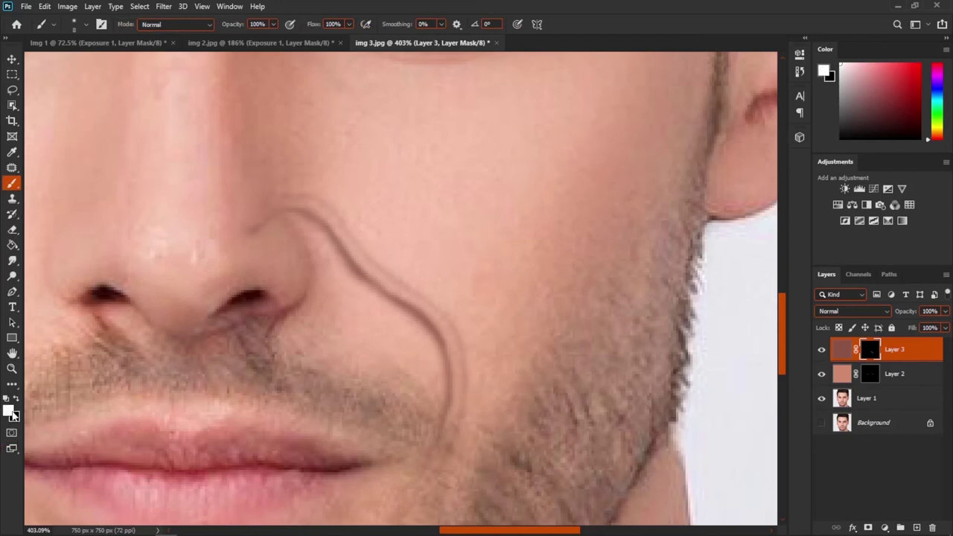
pyautogui.keyDown('alt'); pyautogui.rightClick(501, 186); pyautogui.keyUp('alt')
pyautogui.moveTo(484, 186); pyautogui.dragTo(597, 175)
pyautogui.hotkey('ctrl', 'z')
pyautogui.moveTo(451, 159); pyautogui.dragTo(591, 163)
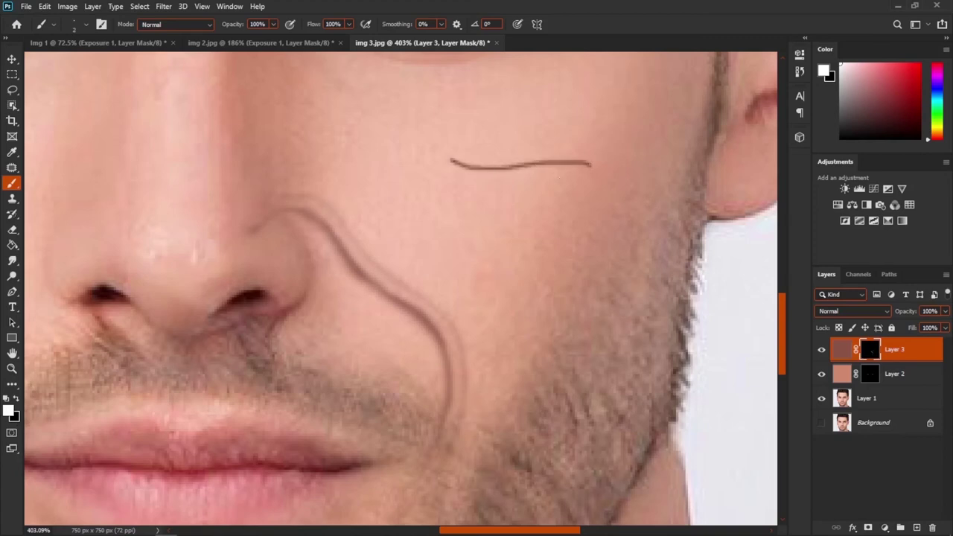
pyautogui.moveTo(467, 195); pyautogui.dragTo(585, 188)
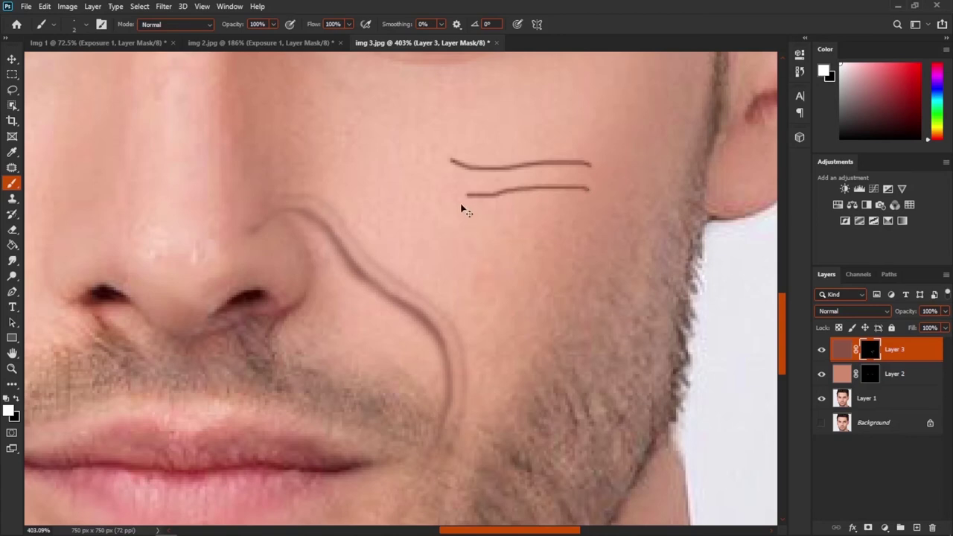
pyautogui.hotkey('ctrl', 'z')
pyautogui.moveTo(460, 187); pyautogui.dragTo(589, 188)
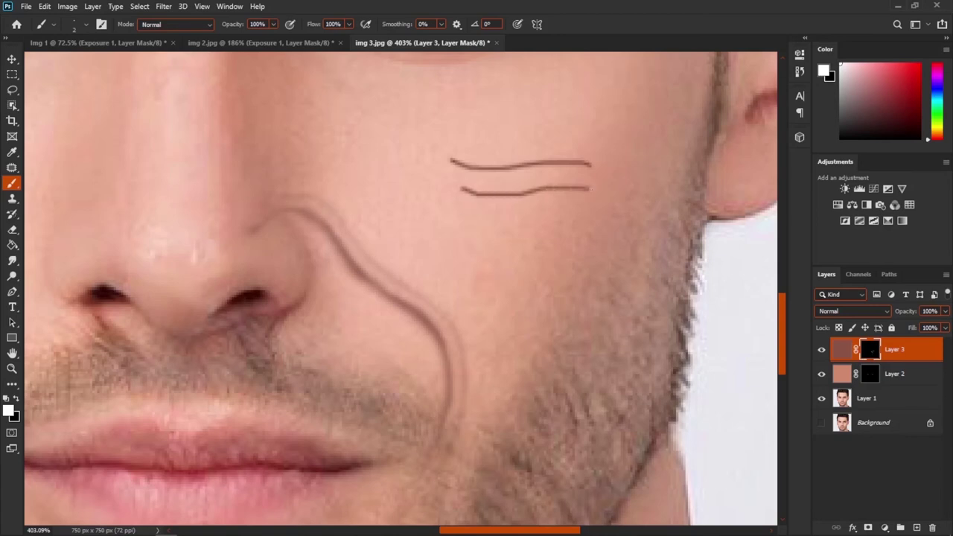
# Step: Thicken and blend the two cheek lines in white with the Mixer Brush at 4 px
pyautogui.rightClick(16, 186)
pyautogui.click(67, 220)
pyautogui.keyDown('alt'); pyautogui.rightClick(460, 163); pyautogui.keyUp('alt')
pyautogui.moveTo(447, 158)
pyautogui.mouseDown()
pyautogui.moveTo(589, 166)
pyautogui.moveTo(584, 189)
pyautogui.moveTo(490, 194)
pyautogui.moveTo(454, 185)
pyautogui.mouseUp()
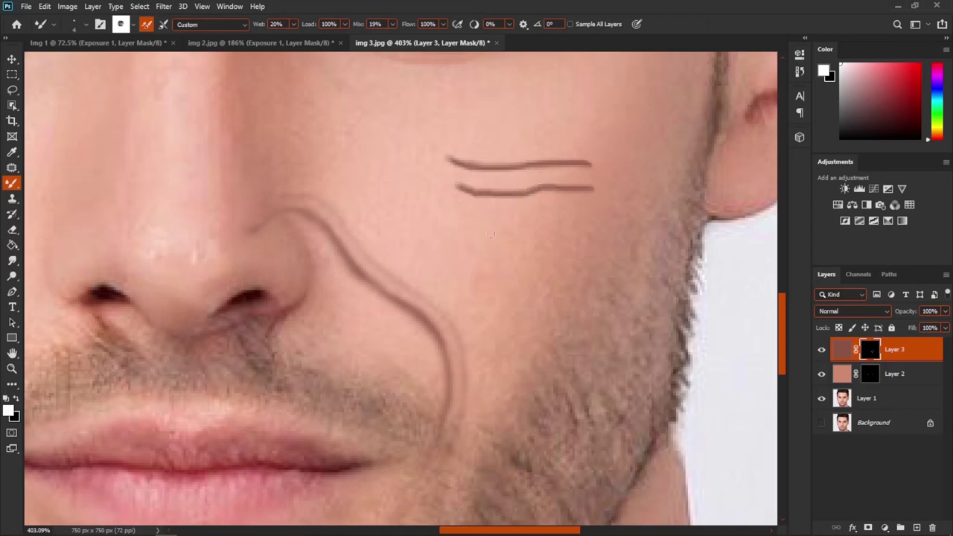
# Step: Thin the two cheek lines in black with the Mixer Brush at 3 px
pyautogui.rightClick(12, 184)
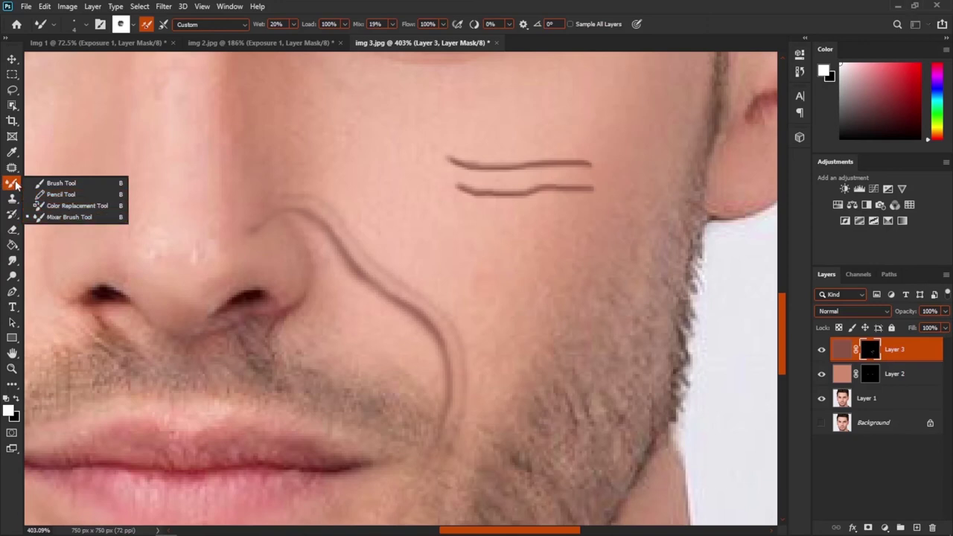
pyautogui.click(15, 185)
pyautogui.scroll(1, 577, 196)
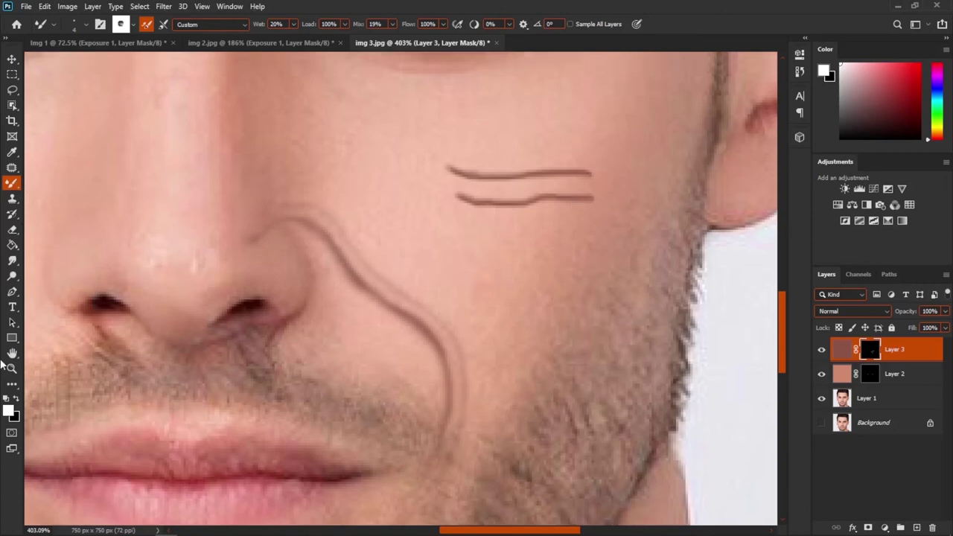
pyautogui.press('x')
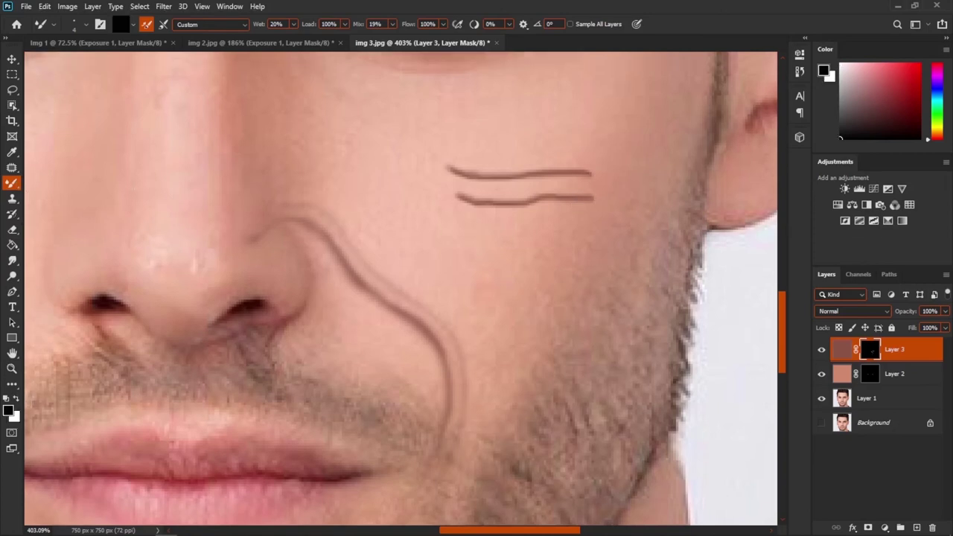
pyautogui.scroll(3, 579, 209)
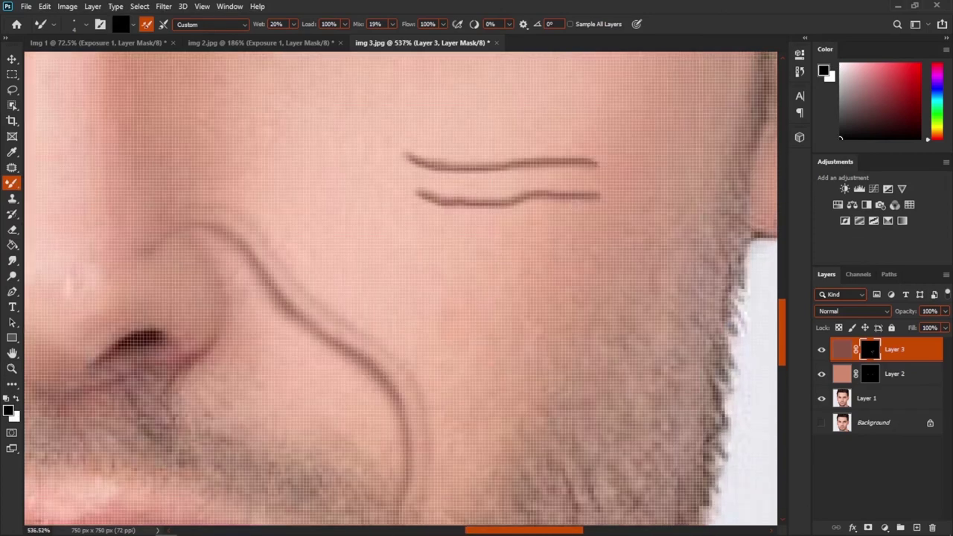
pyautogui.scroll(-1, 599, 200)
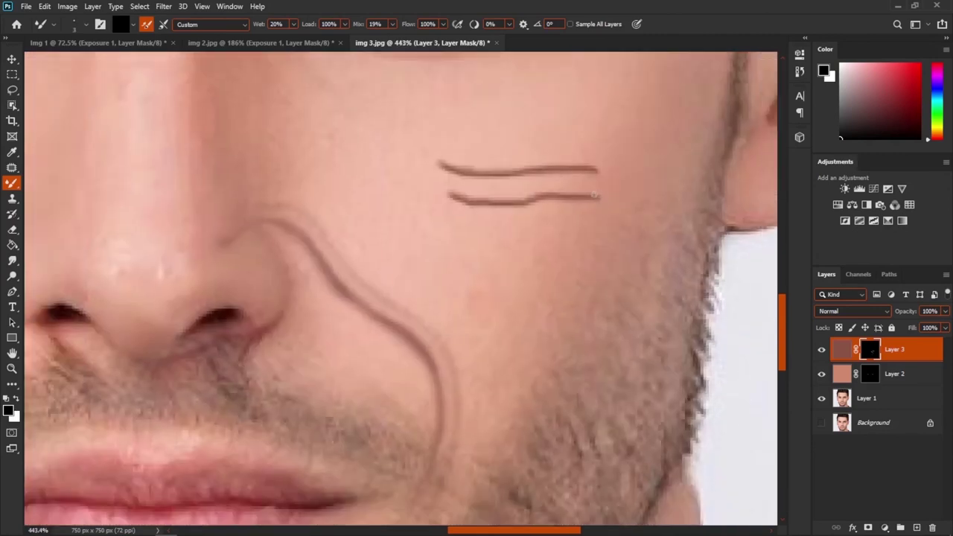
pyautogui.moveTo(603, 196)
pyautogui.mouseDown()
pyautogui.moveTo(450, 200)
pyautogui.moveTo(521, 199)
pyautogui.moveTo(532, 212)
pyautogui.moveTo(476, 211)
pyautogui.moveTo(530, 210)
pyautogui.mouseUp()
# Step: Fade the two cheek lines and their ends into the skin in black, using the Mixer Brush at 11 px
pyautogui.scroll(-2, 533, 211)
pyautogui.hotkey('ctrl', 'z')
pyautogui.press('x')
pyautogui.keyDown('alt'); pyautogui.rightClick(591, 240); pyautogui.keyUp('alt')
pyautogui.press('x')
pyautogui.keyDown('alt'); pyautogui.rightClick(549, 200); pyautogui.keyUp('alt')
pyautogui.hotkey('ctrl', 'z')
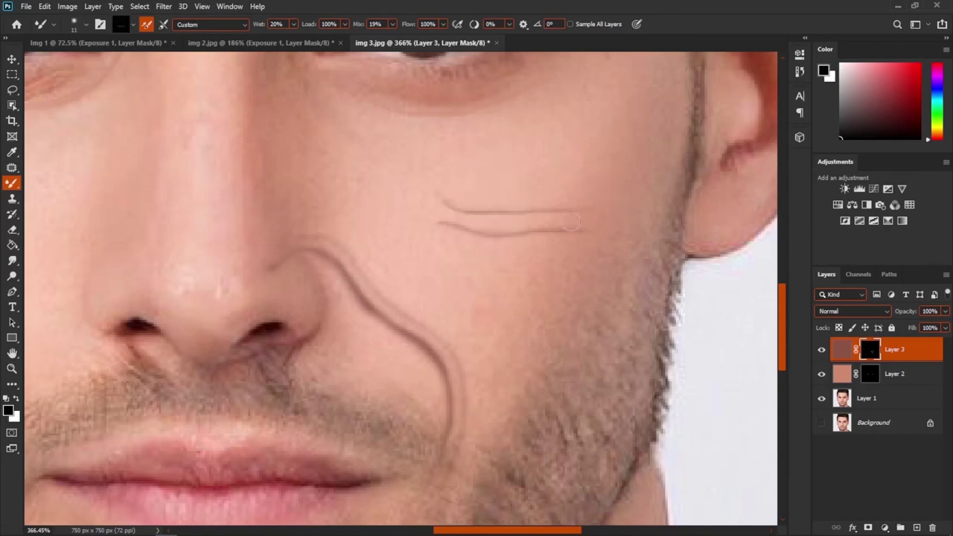
pyautogui.scroll(-3, 524, 246)
pyautogui.scroll(1, 549, 264)
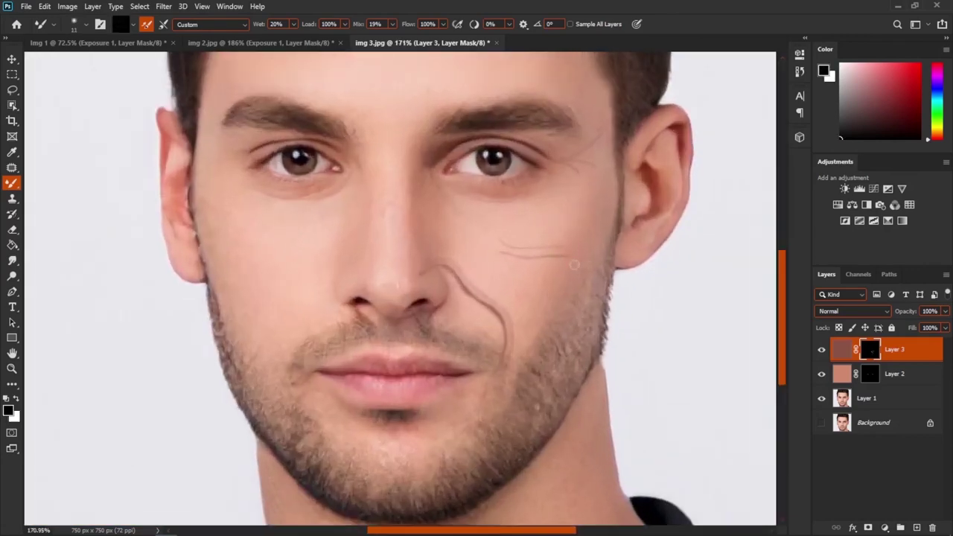
pyautogui.scroll(2, 513, 257)
pyautogui.scroll(2, 539, 259)
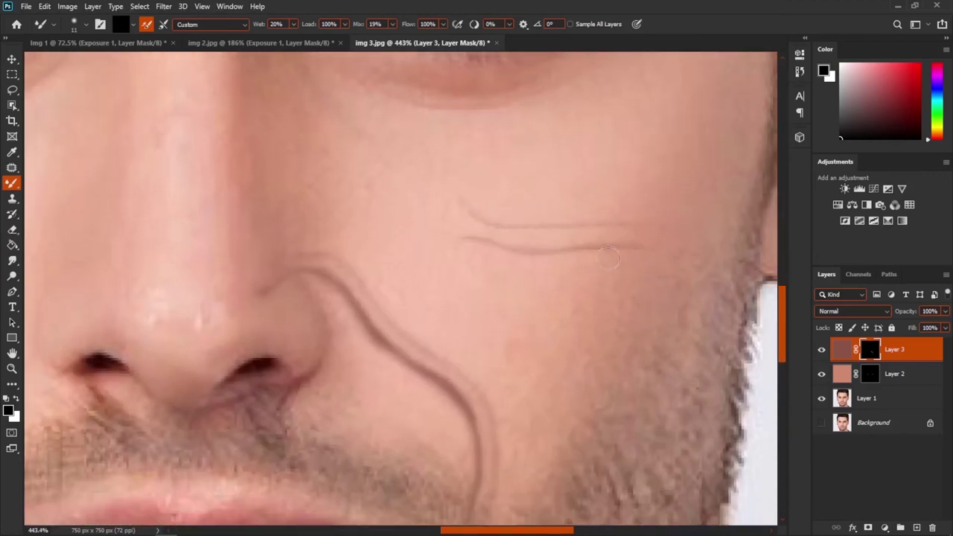
# Step: Paint a wavy white line across the middle of the forehead on the Layer 3 mask with the Brush at 11 px
pyautogui.scroll(-4, 562, 264)
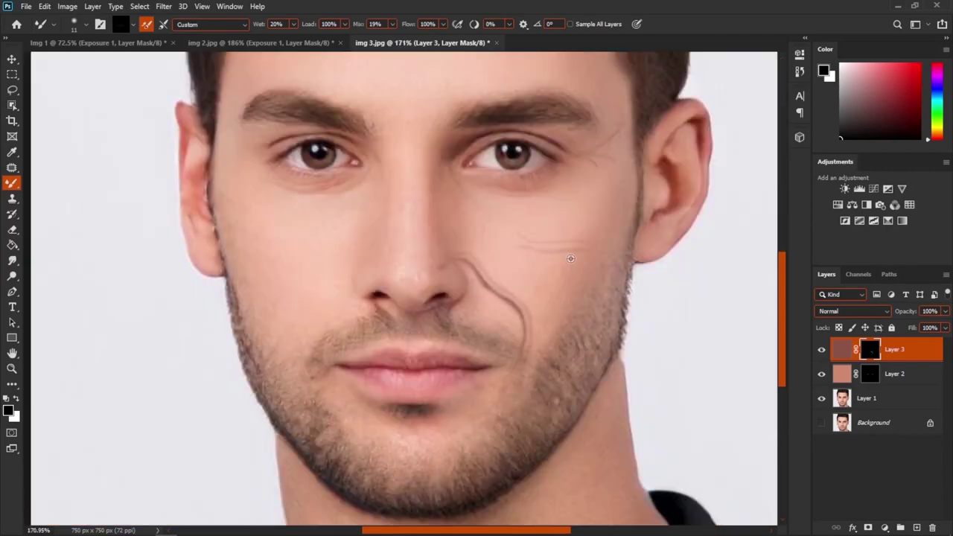
pyautogui.scroll(3, 403, 151)
pyautogui.scroll(4, 402, 151)
pyautogui.moveTo(402, 152); pyautogui.dragTo(453, 459)
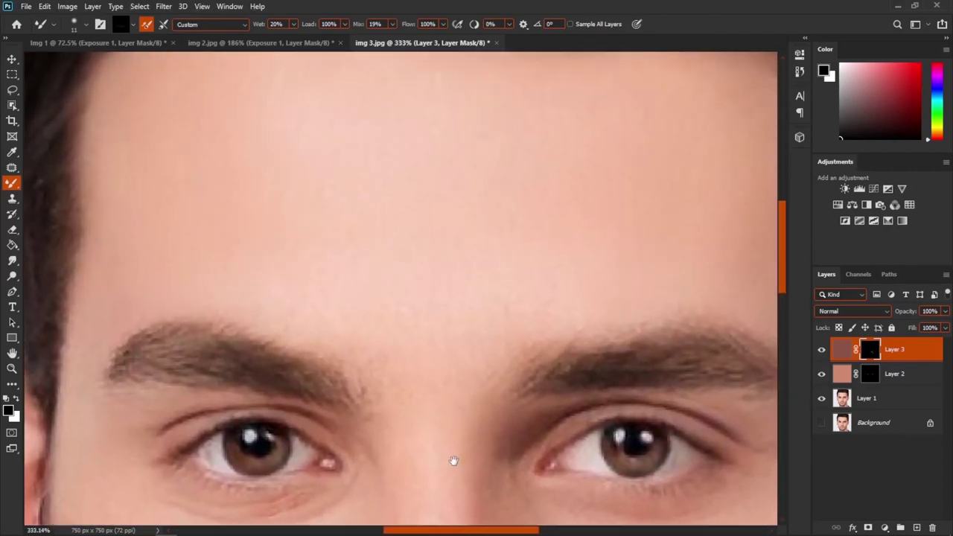
pyautogui.scroll(-1, 460, 200)
pyautogui.moveTo(458, 202); pyautogui.dragTo(385, 213)
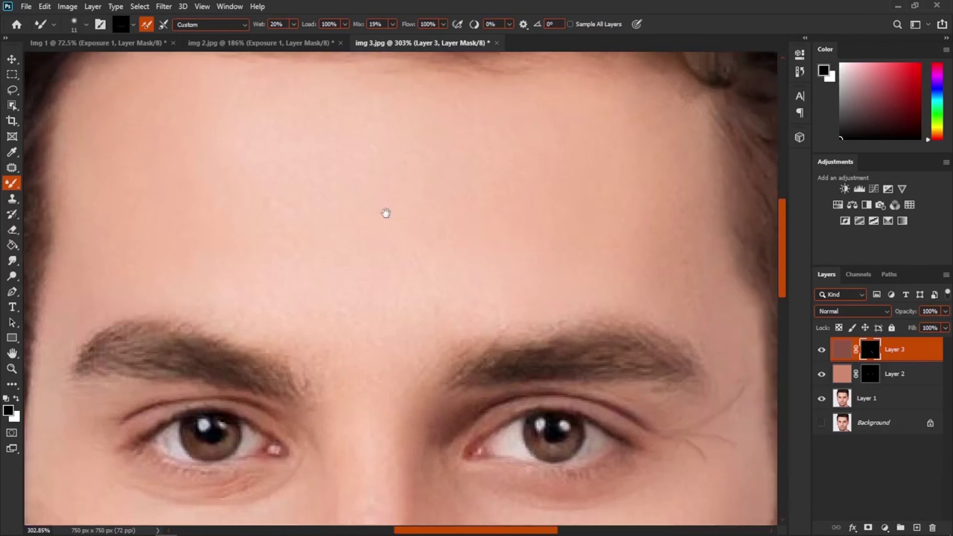
pyautogui.rightClick(12, 182)
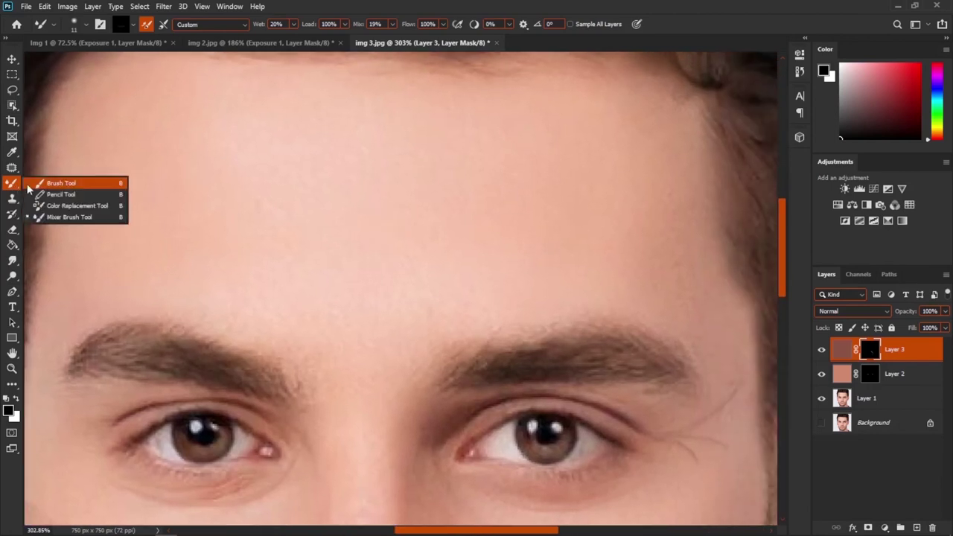
pyautogui.click(59, 181)
pyautogui.keyDown('alt'); pyautogui.rightClick(294, 184); pyautogui.keyUp('alt')
pyautogui.moveTo(303, 190); pyautogui.dragTo(310, 193)
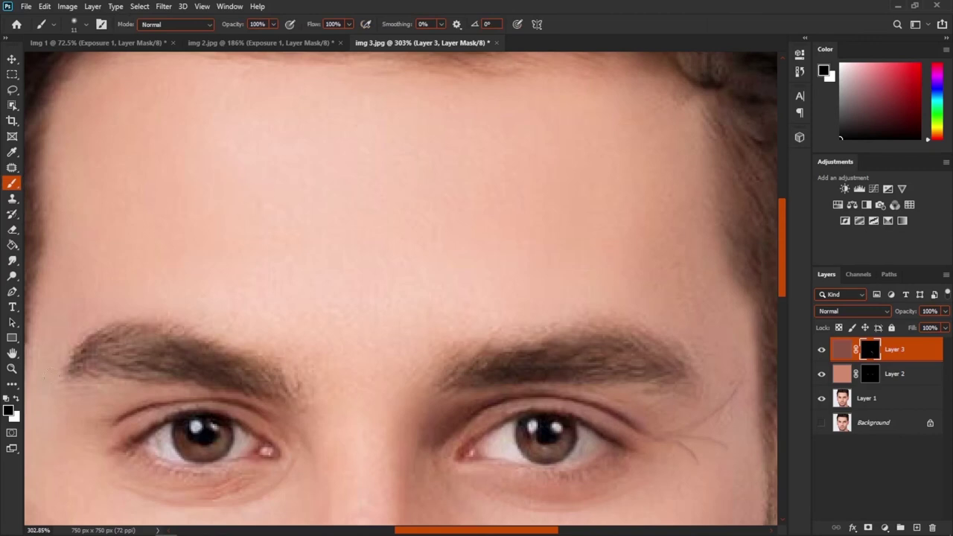
pyautogui.press('x')
pyautogui.moveTo(247, 165)
pyautogui.mouseDown()
pyautogui.moveTo(298, 182)
pyautogui.moveTo(384, 185)
pyautogui.moveTo(566, 161)
pyautogui.mouseUp()
pyautogui.moveTo(469, 298); pyautogui.dragTo(486, 298)
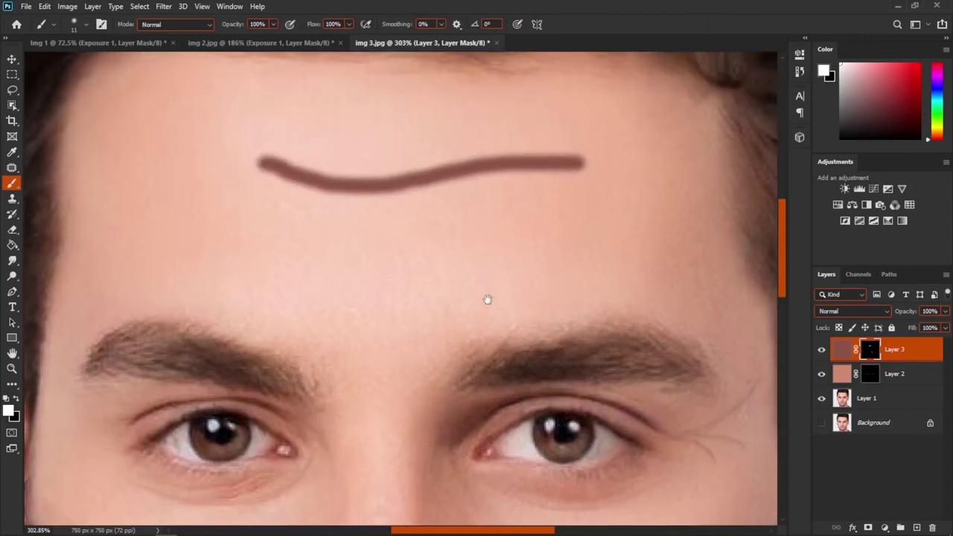
# Step: Thicken and soften the forehead line in white with the Mixer Brush
pyautogui.rightClick(12, 183)
pyautogui.click(60, 217)
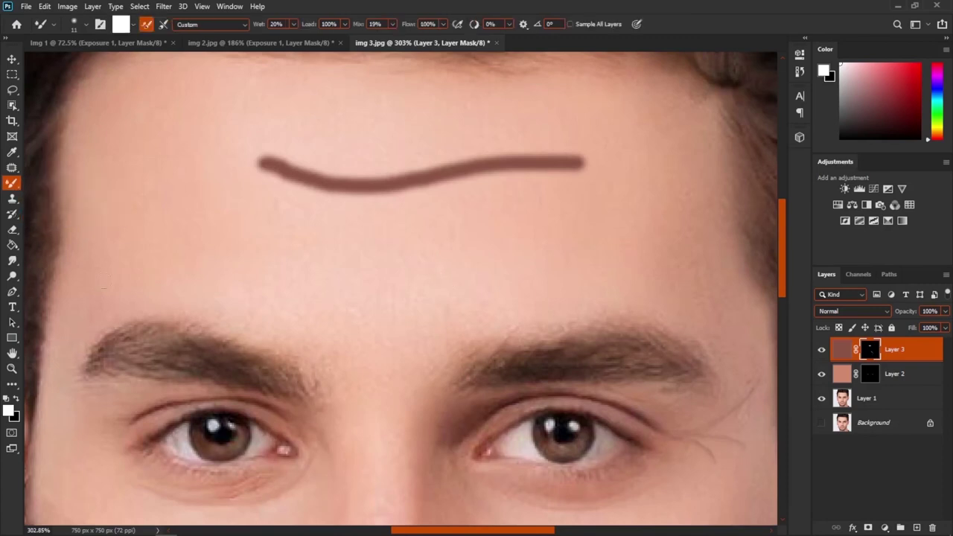
pyautogui.moveTo(265, 163)
pyautogui.mouseDown()
pyautogui.moveTo(371, 180)
pyautogui.moveTo(584, 161)
pyautogui.mouseUp()
# Step: Carve along the forehead line in black with a small Mixer Brush, splitting it into two strands with tapered ends
pyautogui.keyDown('alt'); pyautogui.rightClick(272, 167); pyautogui.keyUp('alt')
pyautogui.click(15, 400)
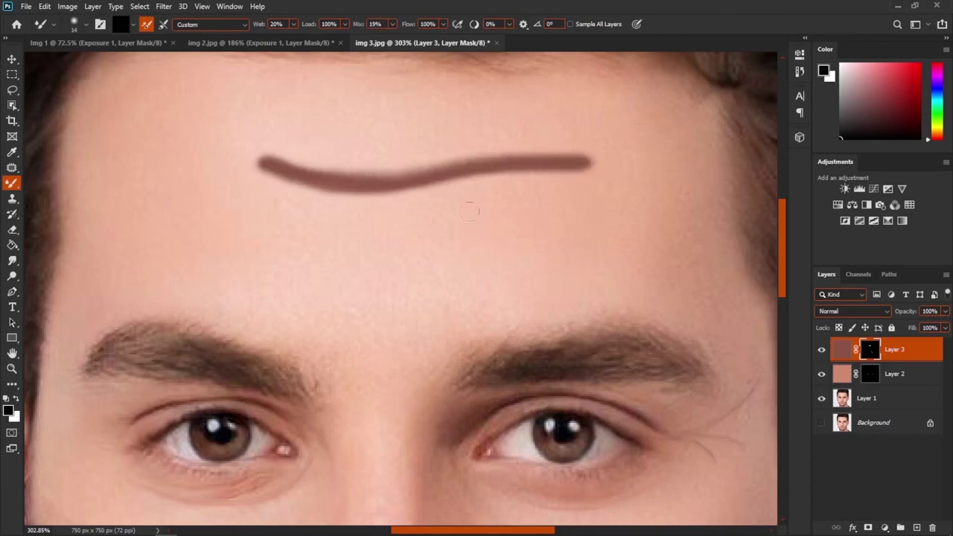
pyautogui.keyDown('alt'); pyautogui.rightClick(609, 156); pyautogui.keyUp('alt')
pyautogui.moveTo(594, 164)
pyautogui.mouseDown()
pyautogui.moveTo(530, 160)
pyautogui.moveTo(350, 186)
pyautogui.moveTo(224, 147)
pyautogui.mouseUp()
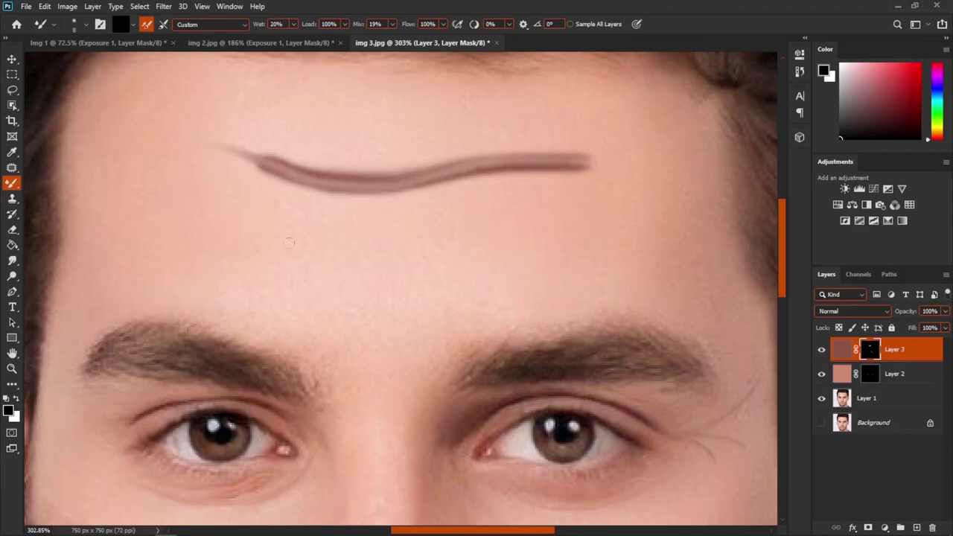
pyautogui.scroll(2, 248, 196)
pyautogui.moveTo(252, 141)
pyautogui.mouseDown()
pyautogui.moveTo(372, 178)
pyautogui.moveTo(476, 175)
pyautogui.moveTo(563, 154)
pyautogui.moveTo(731, 154)
pyautogui.mouseUp()
# Step: Fade both ends of the forehead wrinkle into the skin in black with the Mixer Brush at 14 px
pyautogui.keyDown('alt'); pyautogui.rightClick(356, 195); pyautogui.keyUp('alt')
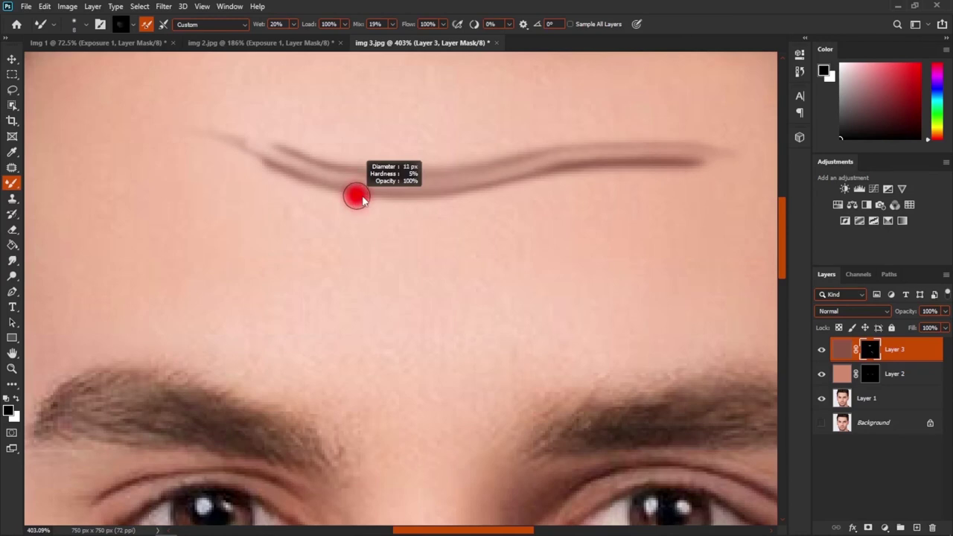
pyautogui.moveTo(261, 160)
pyautogui.mouseDown()
pyautogui.moveTo(283, 192)
pyautogui.moveTo(268, 166)
pyautogui.moveTo(323, 193)
pyautogui.moveTo(232, 139)
pyautogui.mouseUp()
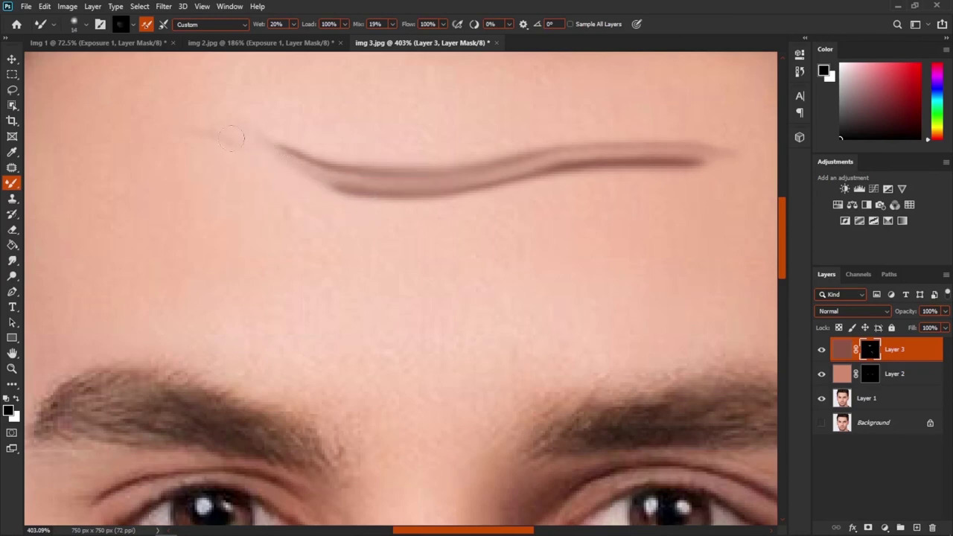
pyautogui.moveTo(312, 196)
pyautogui.mouseDown()
pyautogui.moveTo(333, 187)
pyautogui.moveTo(395, 197)
pyautogui.mouseUp()
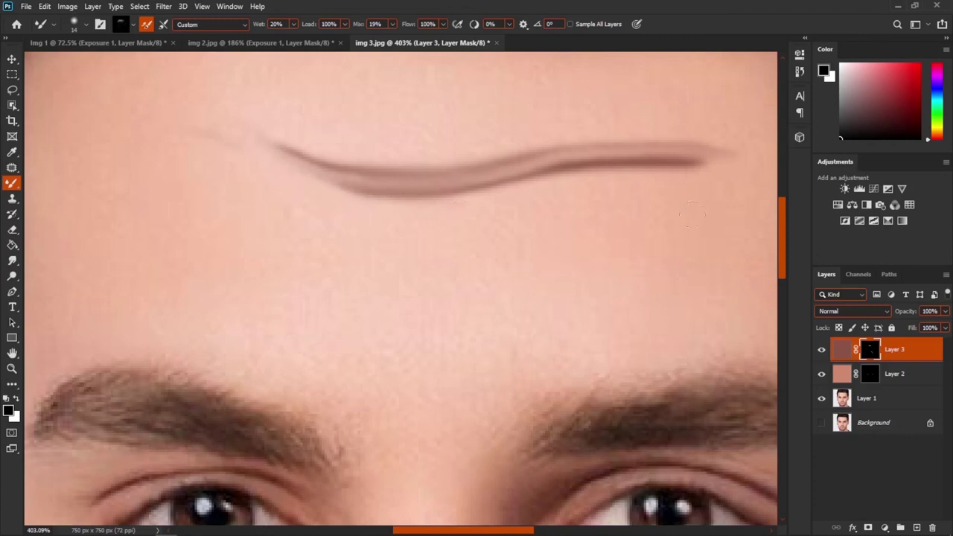
pyautogui.moveTo(695, 184)
pyautogui.mouseDown()
pyautogui.moveTo(667, 175)
pyautogui.moveTo(702, 172)
pyautogui.moveTo(602, 166)
pyautogui.mouseUp()
pyautogui.moveTo(722, 136); pyautogui.dragTo(630, 134)
# Step: Soften the lower edge of the forehead wrinkle in black with the Mixer Brush enlarged to 21 px
pyautogui.keyDown('alt'); pyautogui.rightClick(632, 179); pyautogui.keyUp('alt')
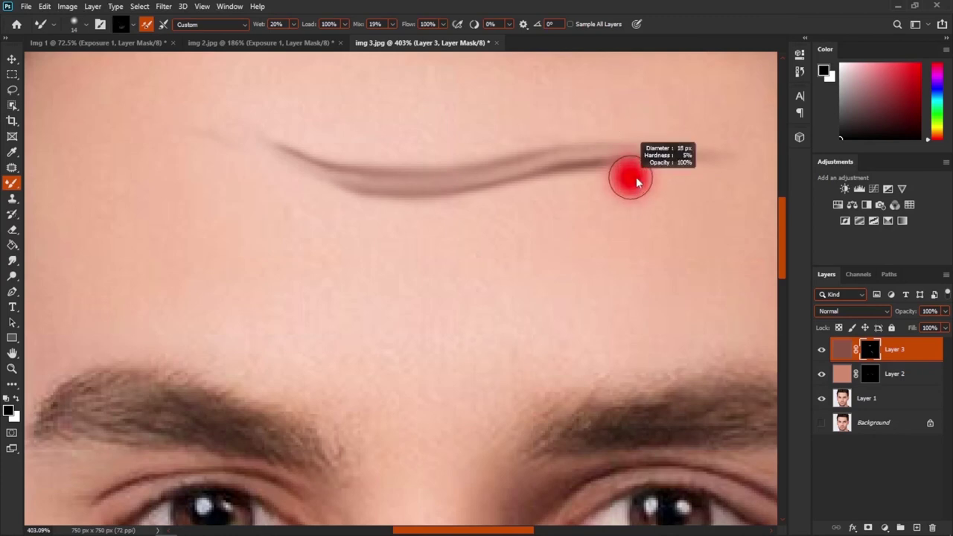
pyautogui.moveTo(620, 175); pyautogui.dragTo(568, 185)
pyautogui.moveTo(473, 212); pyautogui.dragTo(351, 216)
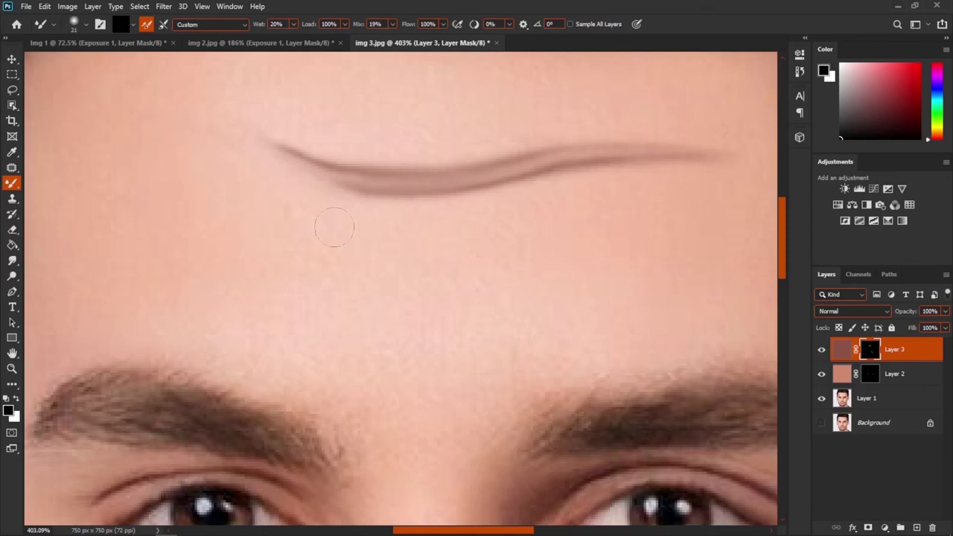
pyautogui.scroll(-3, 455, 164)
pyautogui.scroll(3, 455, 165)
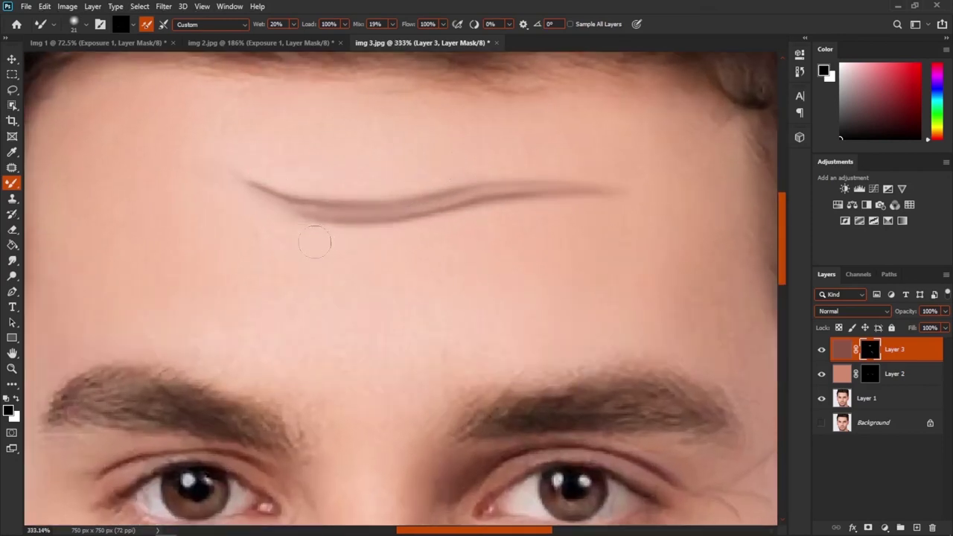
pyautogui.moveTo(409, 221)
pyautogui.mouseDown()
pyautogui.moveTo(491, 206)
pyautogui.moveTo(571, 214)
pyautogui.mouseUp()
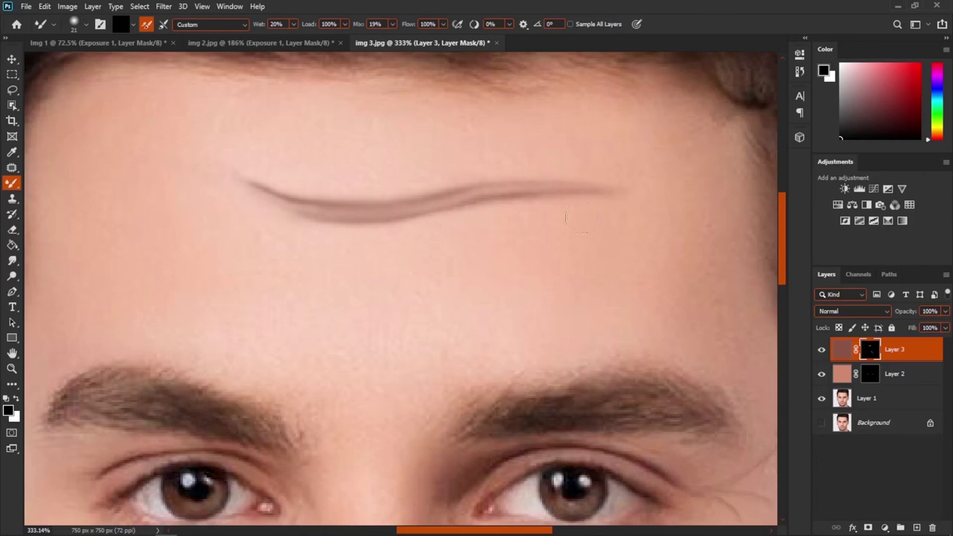
# Step: Soften the wrinkle's upper edge with a smaller Mixer Brush, and lighten the gap between its two strands at about 4 px
pyautogui.keyDown('alt'); pyautogui.rightClick(402, 183); pyautogui.keyUp('alt')
pyautogui.moveTo(391, 195); pyautogui.dragTo(313, 194)
pyautogui.keyDown('alt'); pyautogui.rightClick(298, 186); pyautogui.keyUp('alt')
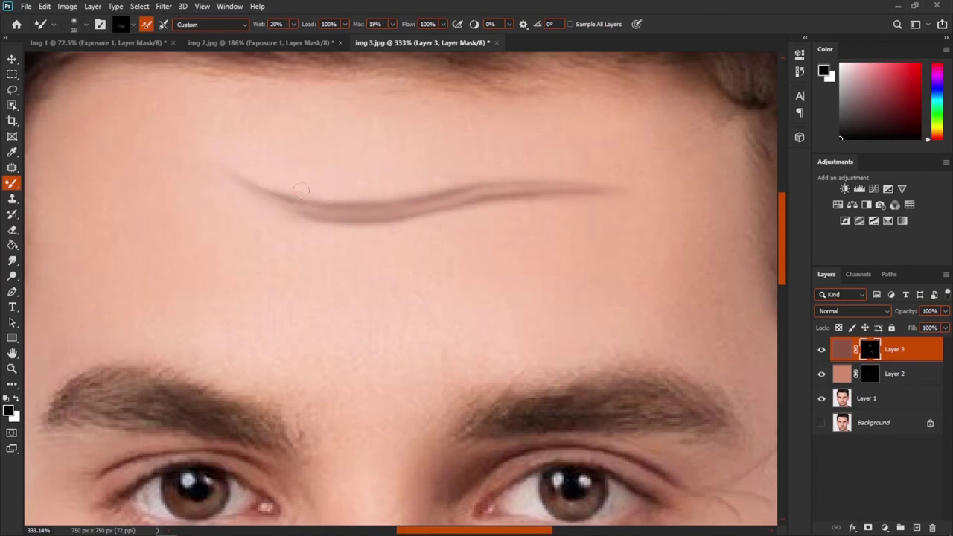
pyautogui.rightClick(306, 203)
pyautogui.click(305, 194)
pyautogui.keyDown('alt'); pyautogui.rightClick(306, 196); pyautogui.keyUp('alt')
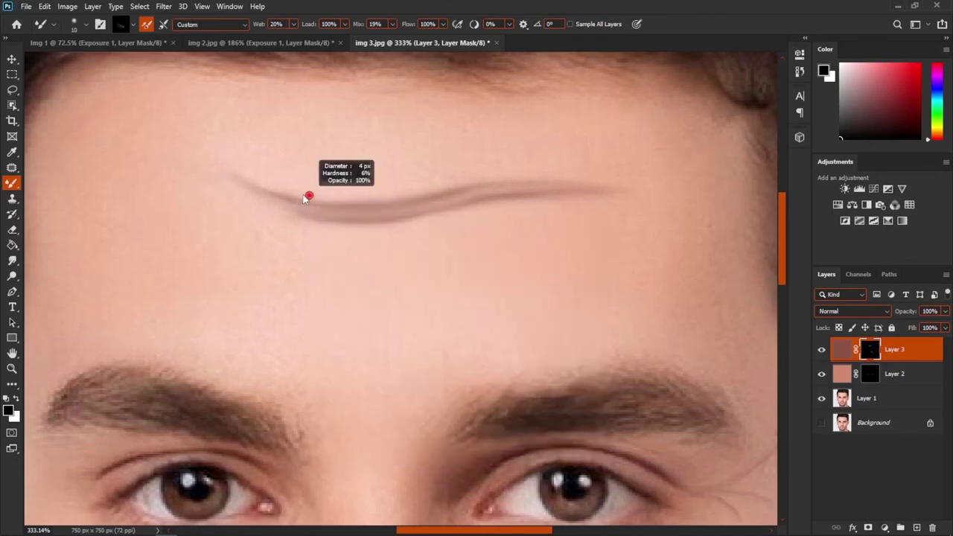
pyautogui.moveTo(315, 212)
pyautogui.mouseDown()
pyautogui.moveTo(300, 211)
pyautogui.moveTo(371, 214)
pyautogui.moveTo(444, 201)
pyautogui.mouseUp()
# Step: Blend the outer edges of the forehead wrinkle with the Mixer Brush at 20 and 27 px, lowering the flow to 40%
pyautogui.keyDown('alt'); pyautogui.rightClick(600, 206); pyautogui.keyUp('alt')
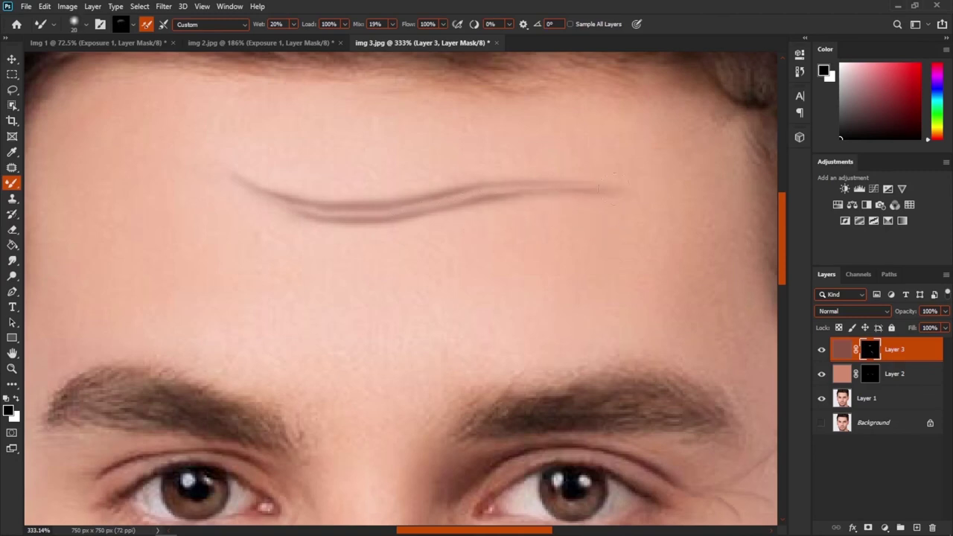
pyautogui.moveTo(574, 173); pyautogui.dragTo(483, 170)
pyautogui.keyDown('alt'); pyautogui.rightClick(462, 226); pyautogui.keyUp('alt')
pyautogui.moveTo(424, 217); pyautogui.dragTo(321, 239)
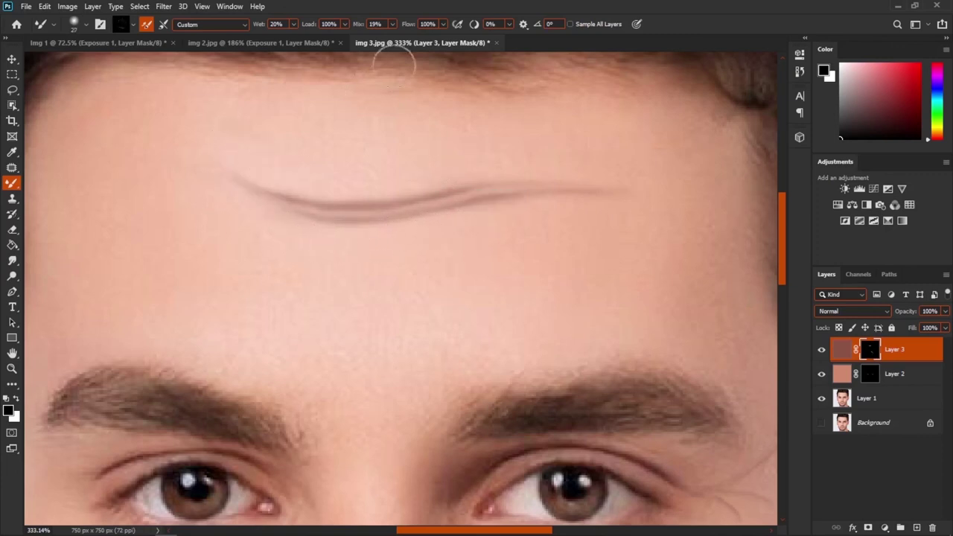
pyautogui.moveTo(413, 45); pyautogui.dragTo(411, 45)
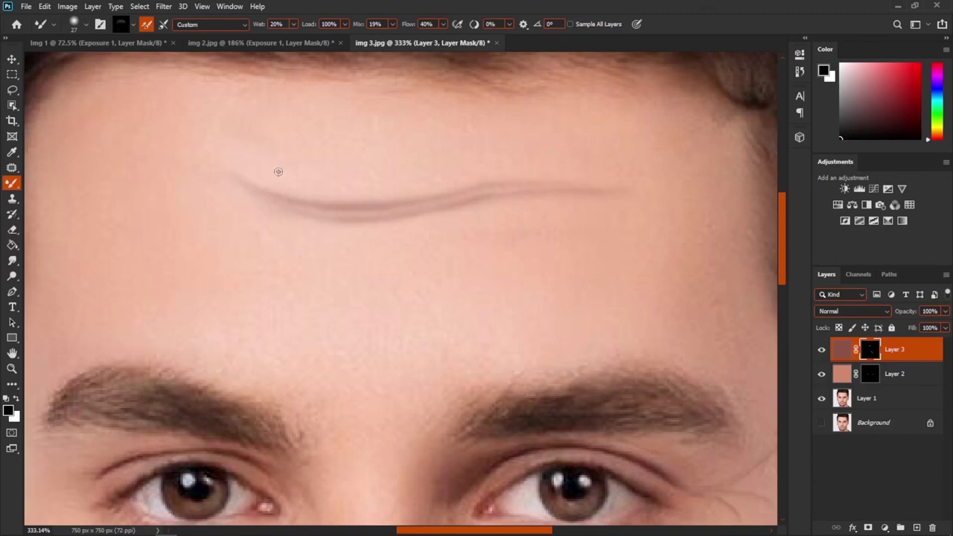
# Step: Paint a curved white line from the eyebrow's inner end down the side of the nose bridge with the Brush at 4 px
pyautogui.scroll(-3, 374, 298)
pyautogui.scroll(-2, 374, 298)
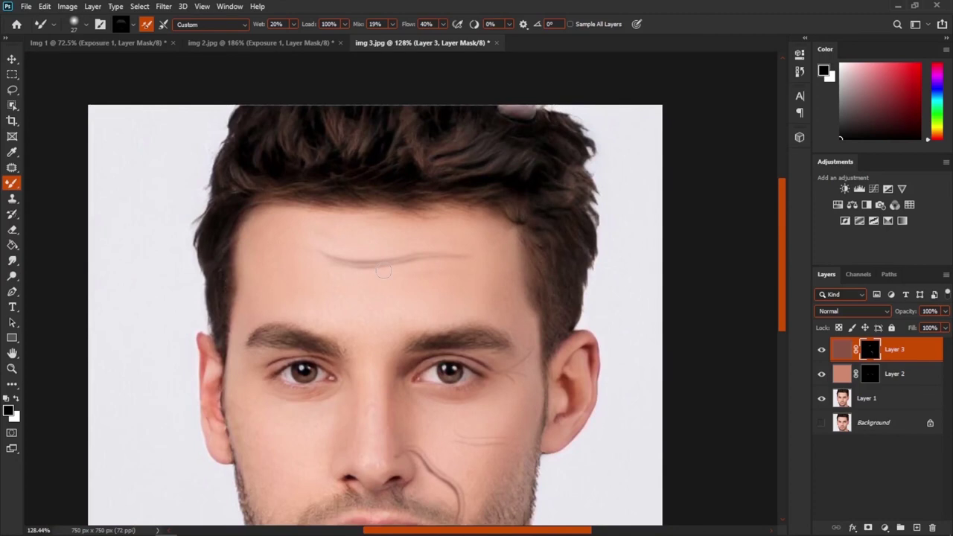
pyautogui.scroll(2, 383, 271)
pyautogui.scroll(2, 410, 357)
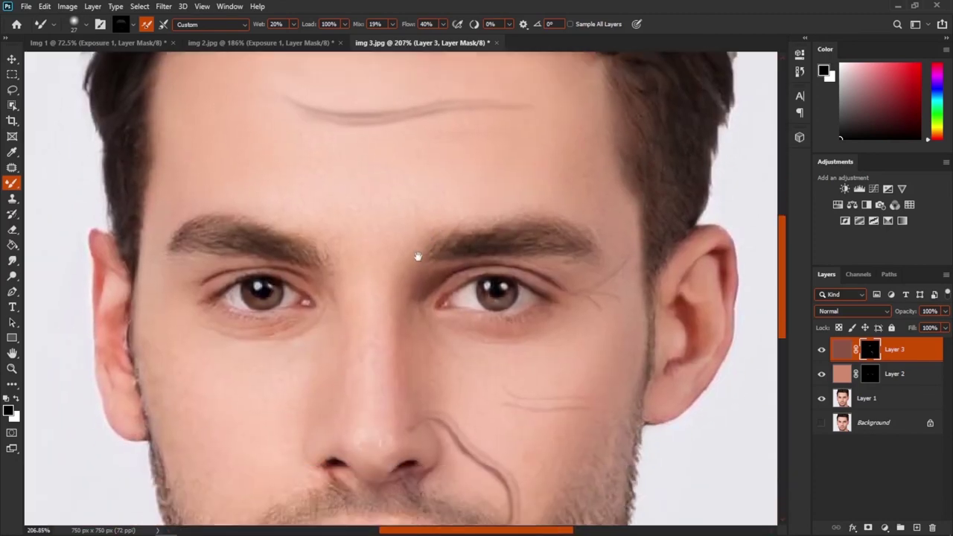
pyautogui.keyDown('alt'); pyautogui.moveTo(419, 283); pyautogui.dragTo(404, 281); pyautogui.keyUp('alt')
pyautogui.hotkey('shift', 'b')
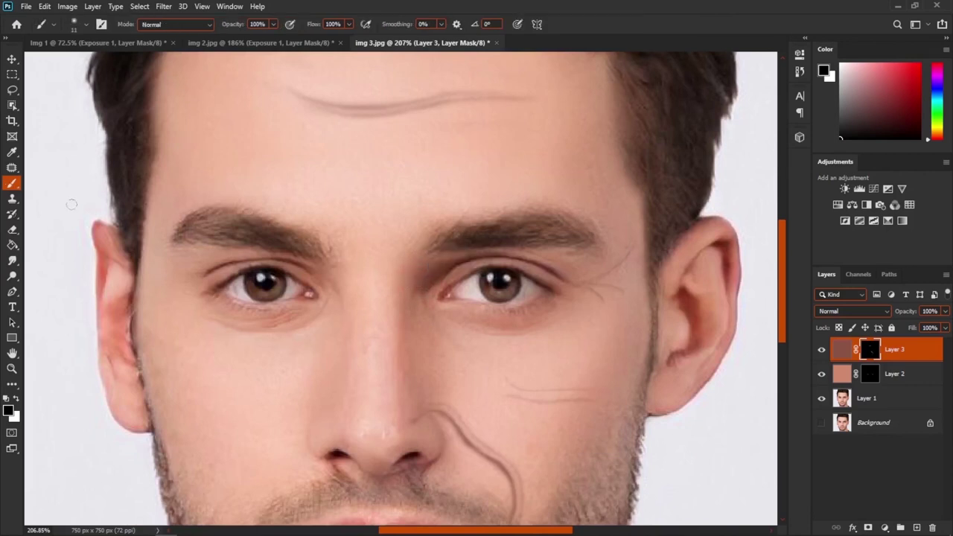
pyautogui.rightClick(11, 188)
pyautogui.click(9, 186)
pyautogui.press('x')
pyautogui.moveTo(430, 257)
pyautogui.mouseDown()
pyautogui.moveTo(407, 264)
pyautogui.moveTo(395, 329)
pyautogui.mouseUp()
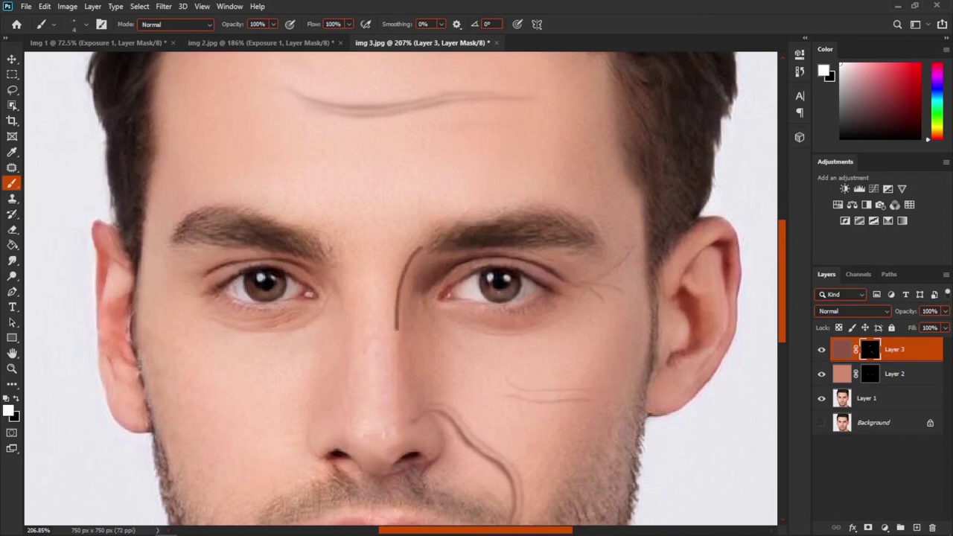
pyautogui.scroll(2, 406, 302)
pyautogui.moveTo(425, 221); pyautogui.dragTo(450, 209)
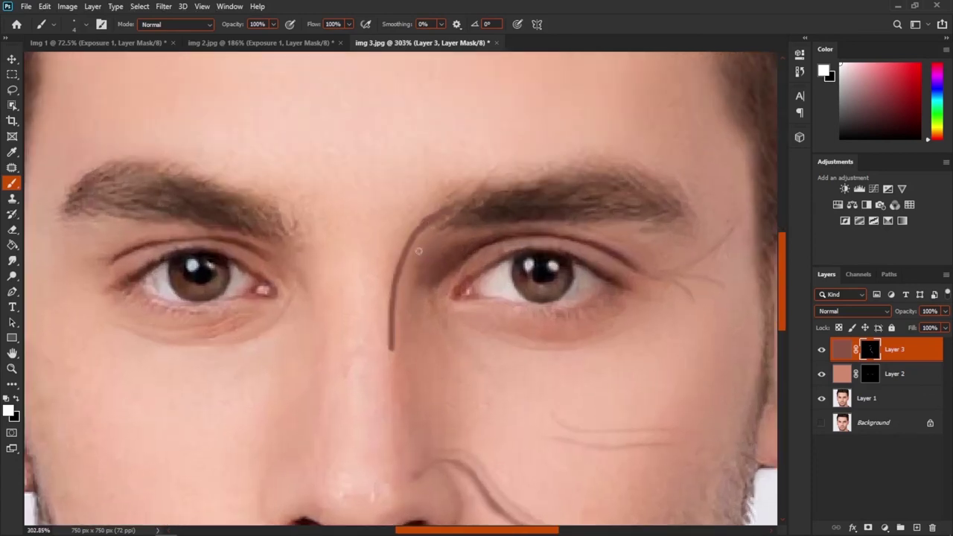
# Step: Thicken and lengthen the line beside the nose bridge in white with the Mixer Brush
pyautogui.rightClick(12, 183)
pyautogui.click(60, 218)
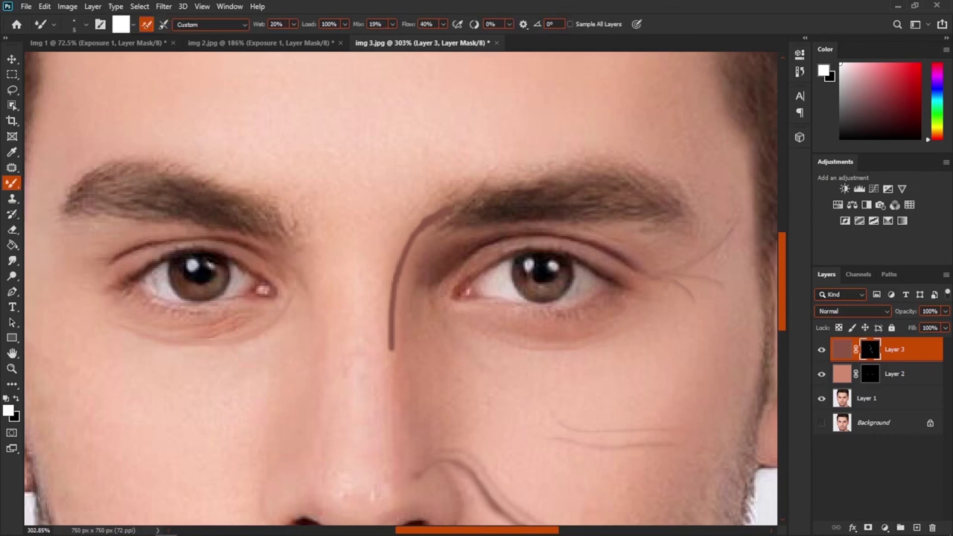
pyautogui.moveTo(460, 243); pyautogui.dragTo(463, 243)
pyautogui.moveTo(449, 210)
pyautogui.mouseDown()
pyautogui.moveTo(400, 263)
pyautogui.moveTo(391, 366)
pyautogui.moveTo(397, 277)
pyautogui.moveTo(417, 231)
pyautogui.mouseUp()
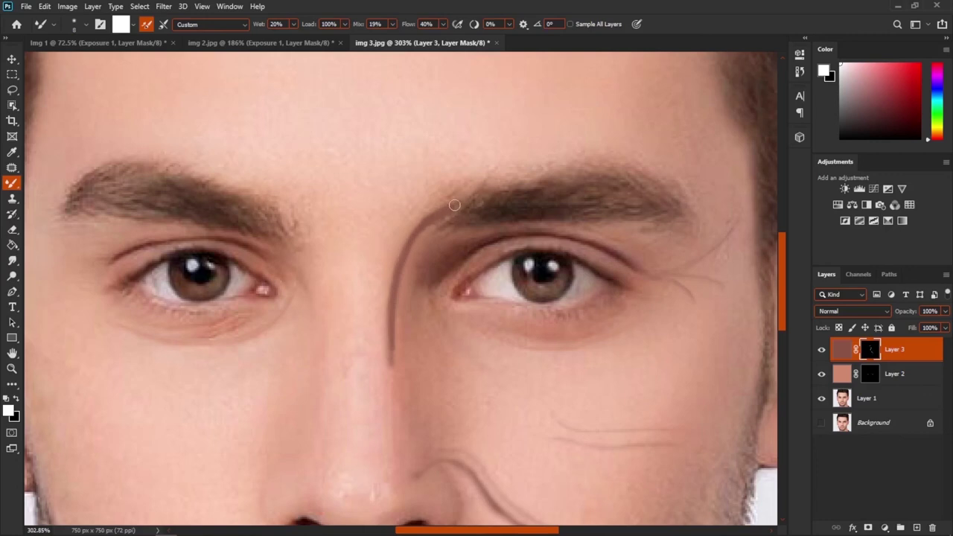
# Step: Thin the line beside the nose bridge in black with the Mixer Brush at 4 px and 100% flow
pyautogui.press('x')
pyautogui.moveTo(464, 213); pyautogui.dragTo(456, 213)
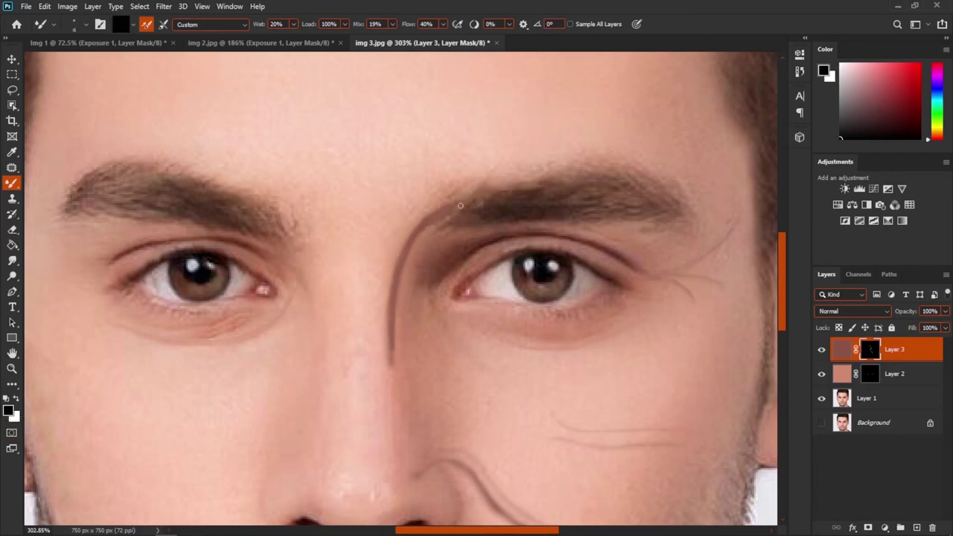
pyautogui.moveTo(442, 24); pyautogui.dragTo(479, 42)
pyautogui.click(453, 209)
pyautogui.moveTo(424, 226)
pyautogui.mouseDown()
pyautogui.moveTo(392, 302)
pyautogui.moveTo(393, 361)
pyautogui.moveTo(395, 335)
pyautogui.mouseUp()
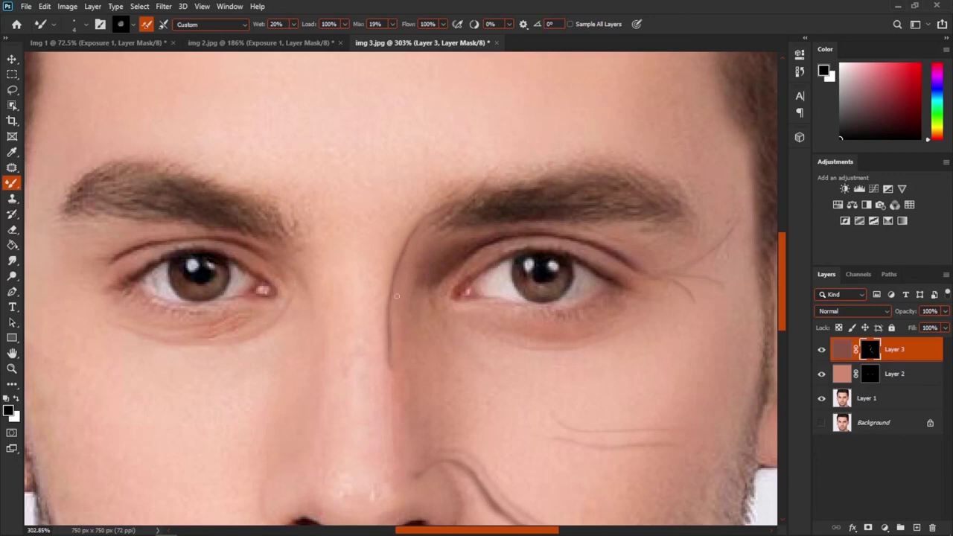
# Step: Fade the line beside the nose bridge into the skin and eyebrow in black with the Mixer Brush at 13 px
pyautogui.keyDown('alt'); pyautogui.rightClick(446, 234); pyautogui.keyUp('alt')
pyautogui.moveTo(434, 224)
pyautogui.mouseDown()
pyautogui.moveTo(402, 289)
pyautogui.moveTo(410, 274)
pyautogui.mouseUp()
pyautogui.moveTo(422, 239)
pyautogui.mouseDown()
pyautogui.moveTo(396, 314)
pyautogui.moveTo(397, 302)
pyautogui.moveTo(401, 371)
pyautogui.moveTo(399, 293)
pyautogui.moveTo(440, 213)
pyautogui.mouseUp()
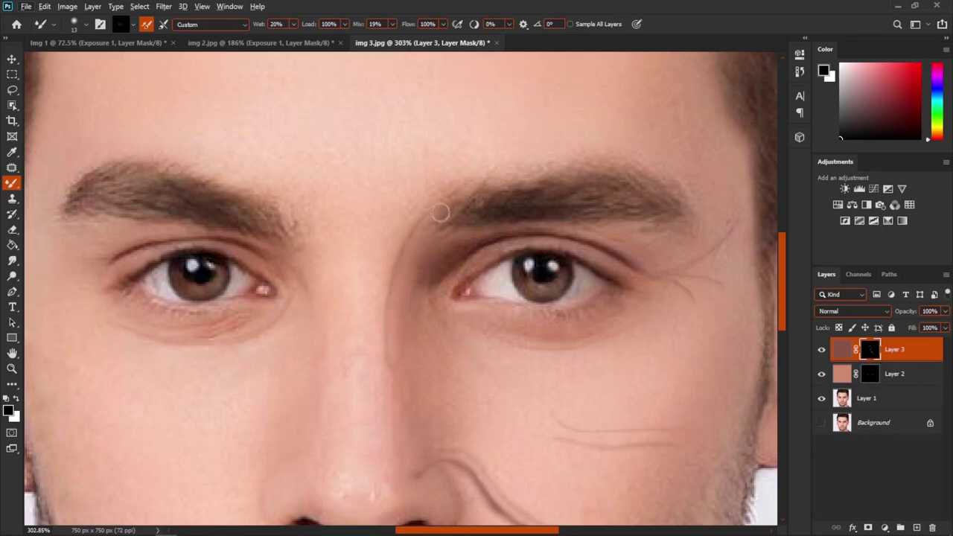
# Step: Compare the whole face with and without the wrinkles of Layer 3
pyautogui.scroll(-5, 451, 335)
pyautogui.scroll(-3, 454, 358)
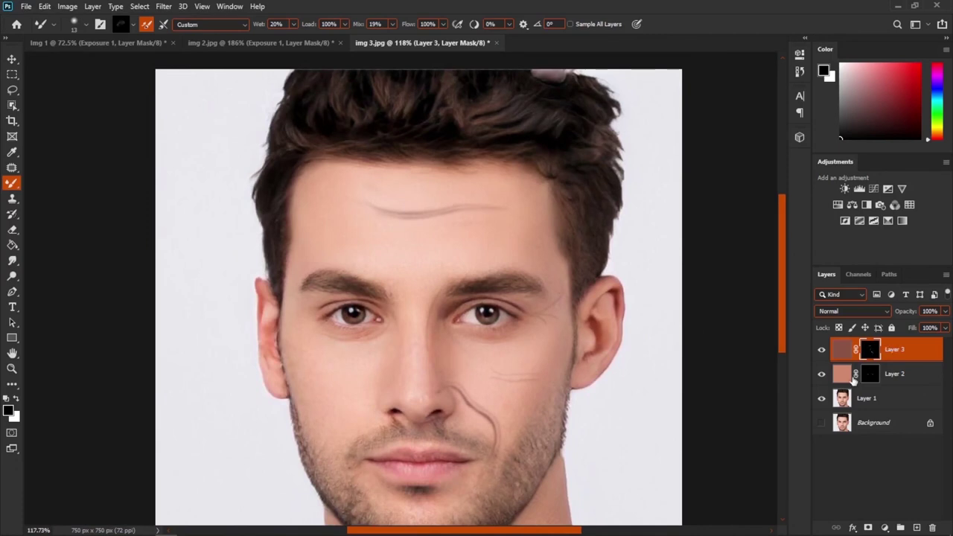
pyautogui.click(822, 349)
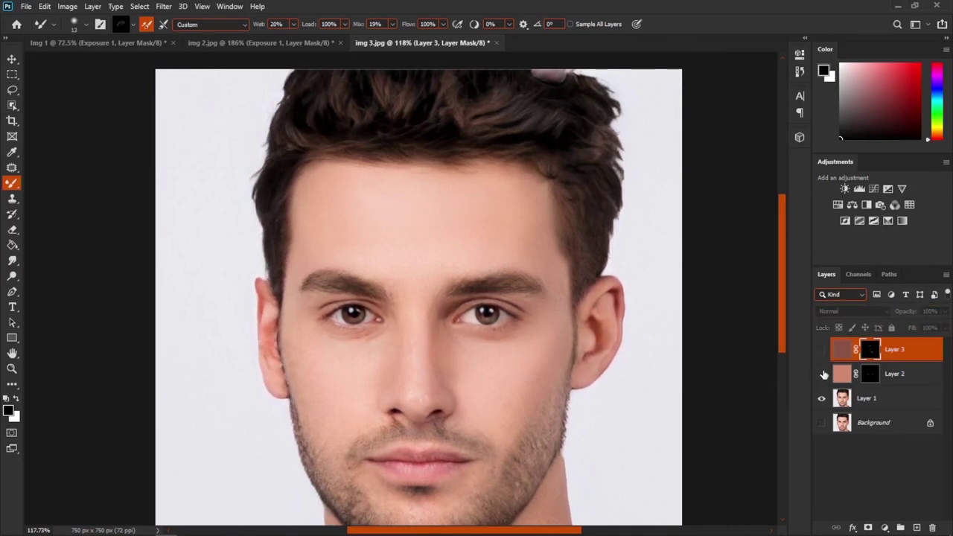
pyautogui.click(822, 350)
pyautogui.scroll(-2, 425, 341)
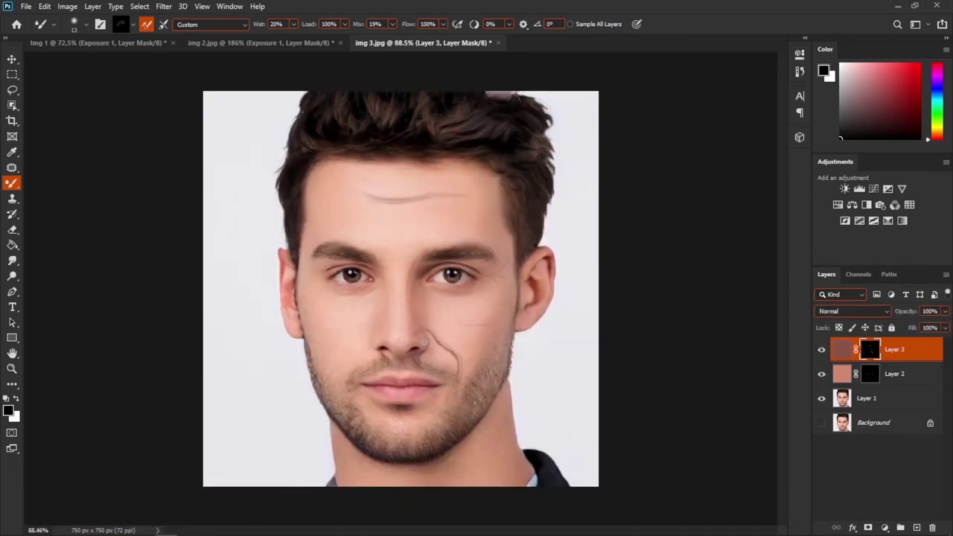